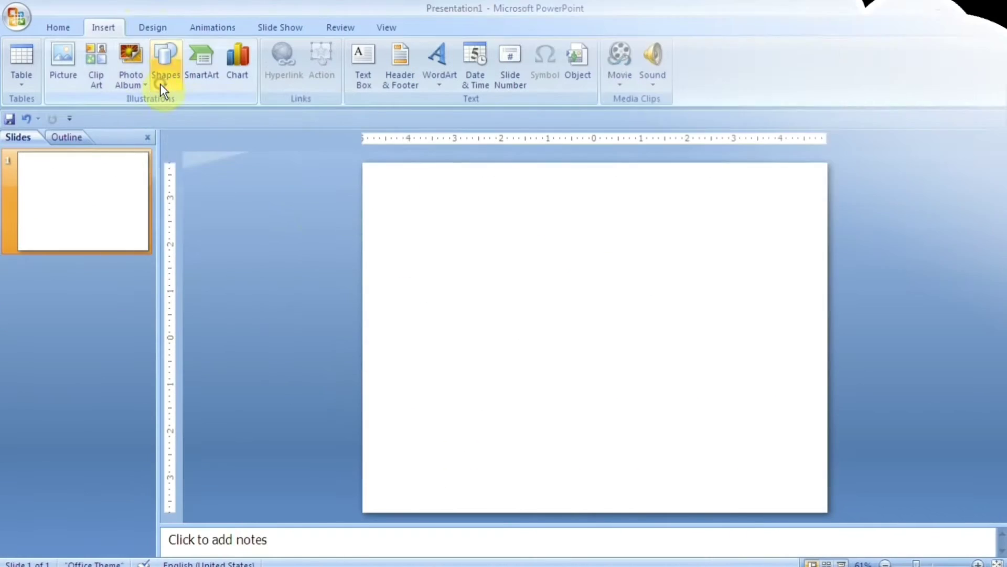
Draw a circle, size it 2.2 by 2.2 inches, and move it toward the top centre
click(159, 83)
click(191, 119)
drag(386, 193, 491, 295)
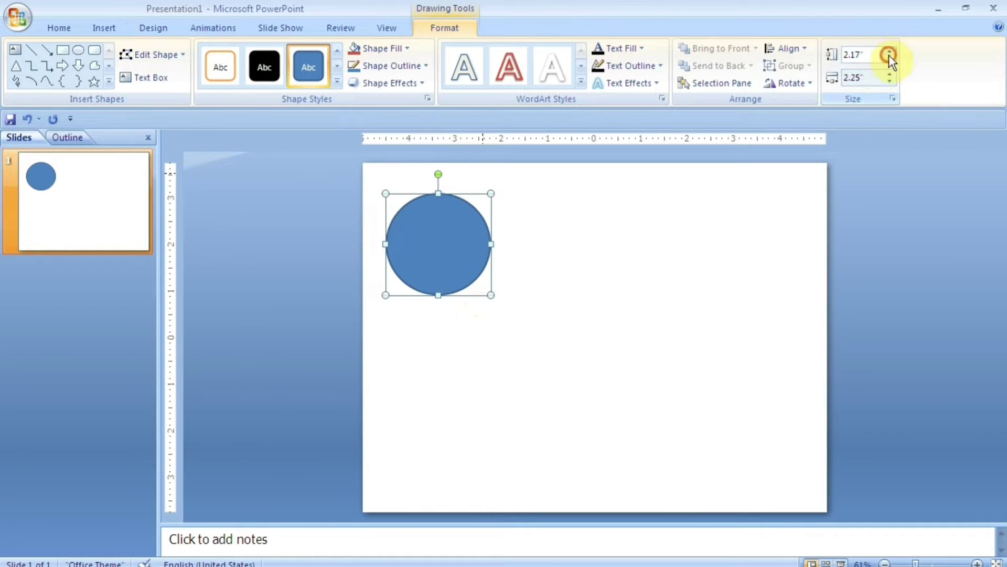
click(889, 55)
click(890, 80)
drag(479, 262, 587, 267)
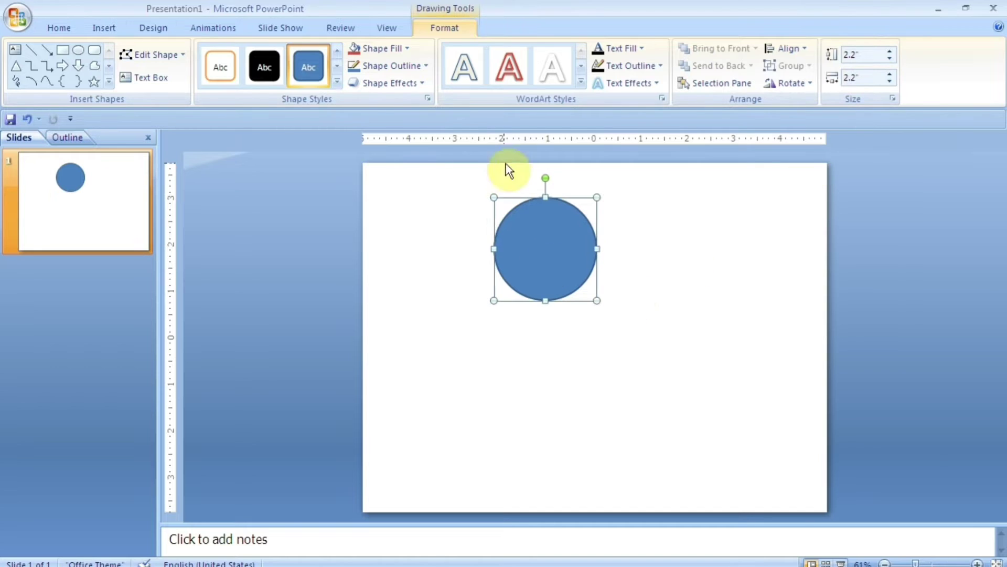
click(104, 28)
Draw a horizontal line straight across the circle's centre
click(166, 66)
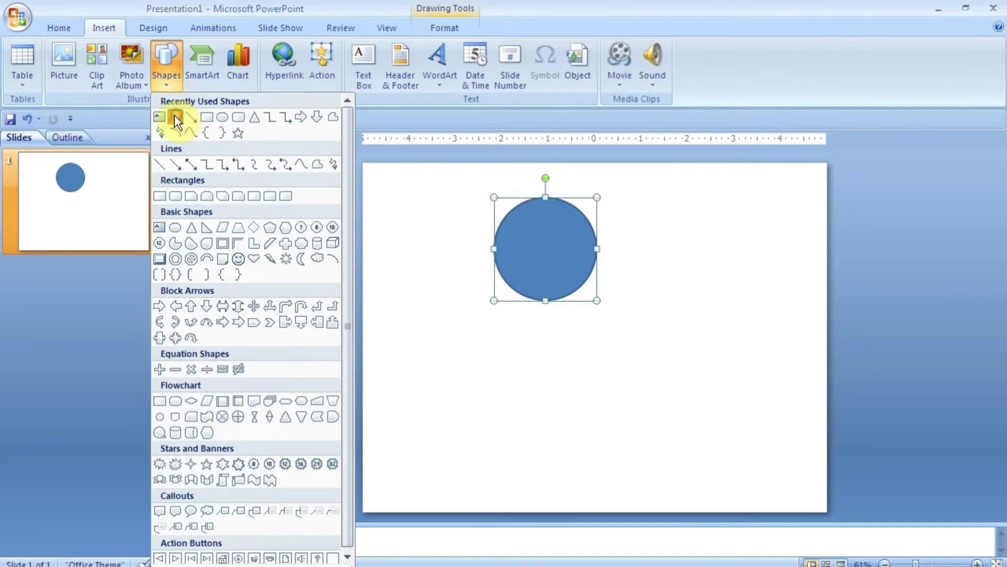
click(175, 117)
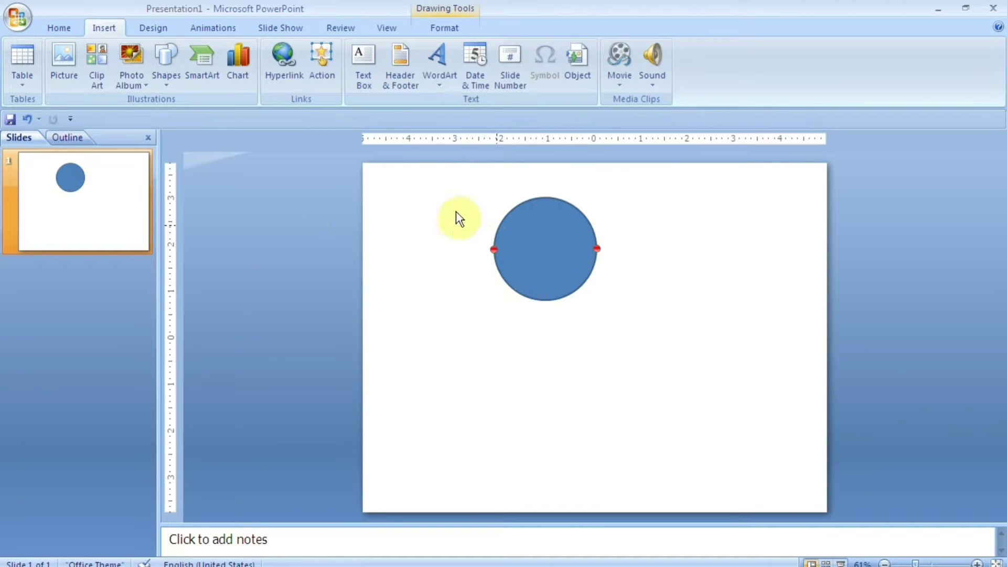
drag(493, 249, 598, 249)
click(426, 33)
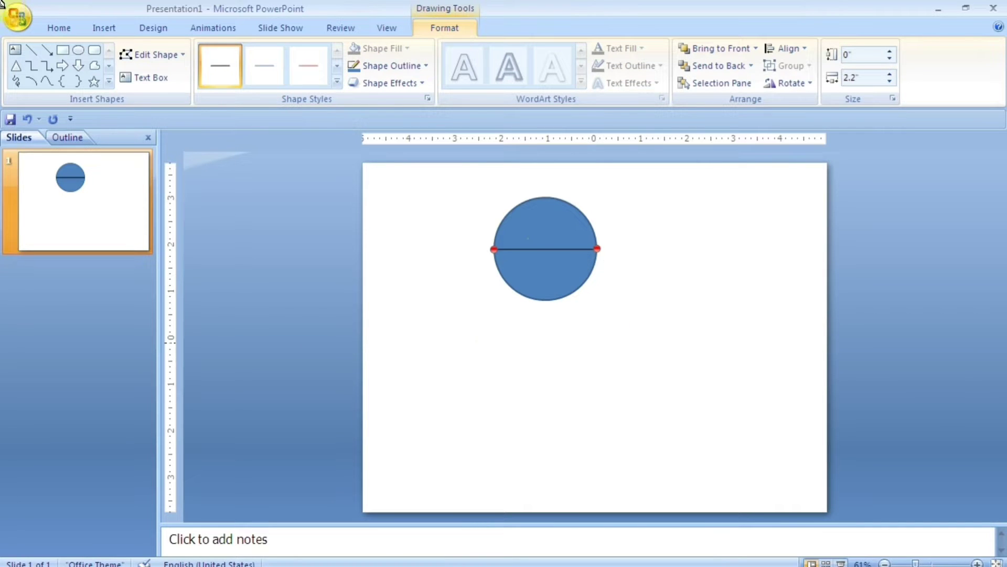
drag(509, 211, 604, 257)
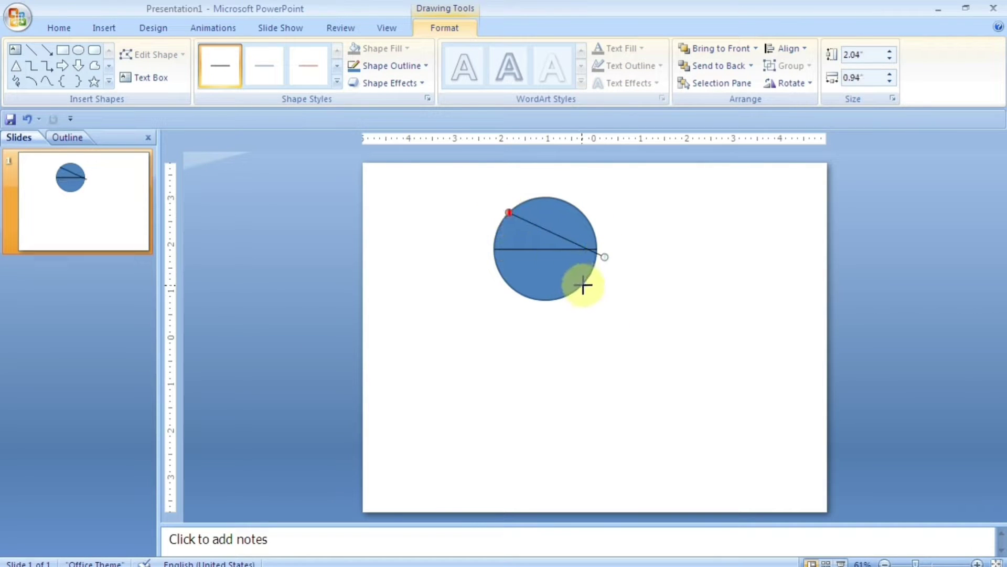
key(ctrl+z)
Add vertical and diagonal lines through the centre, completing eight equal spokes
click(544, 243)
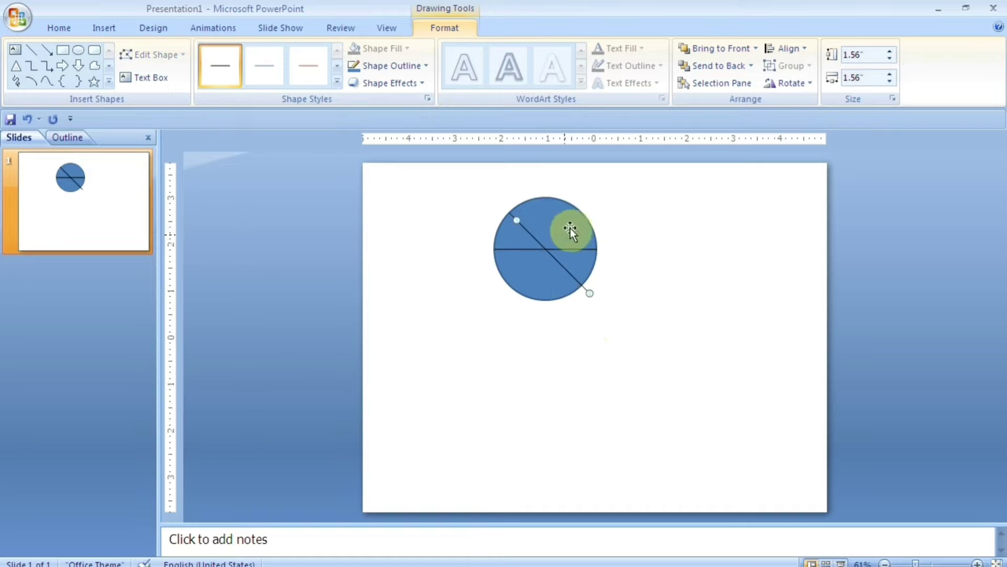
drag(514, 218, 545, 198)
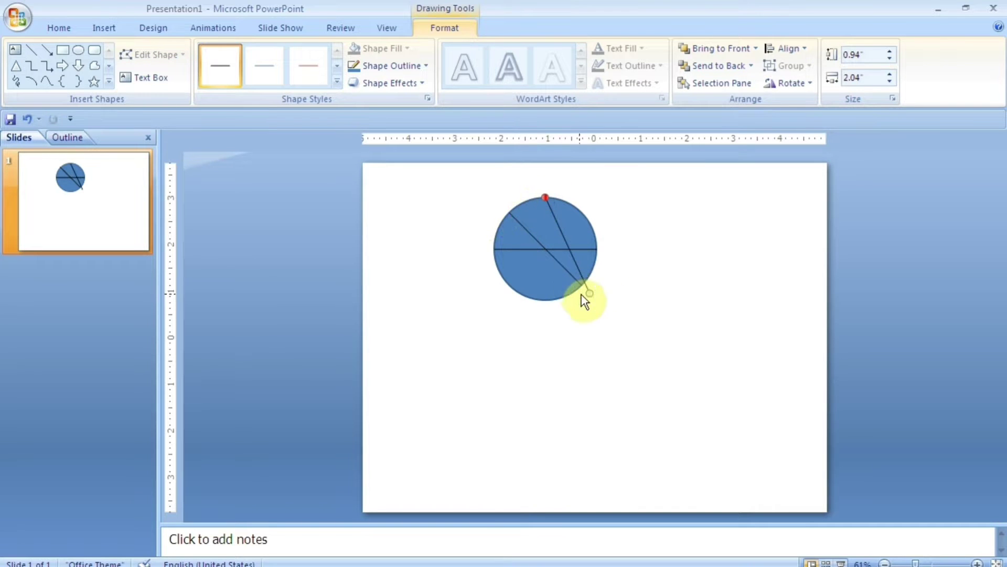
drag(546, 296, 546, 301)
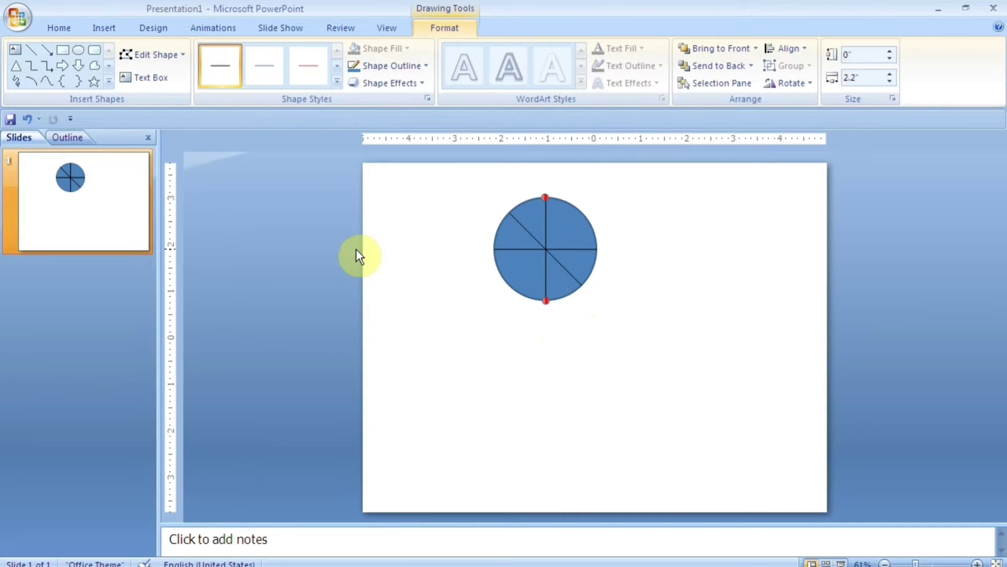
drag(550, 208, 553, 205)
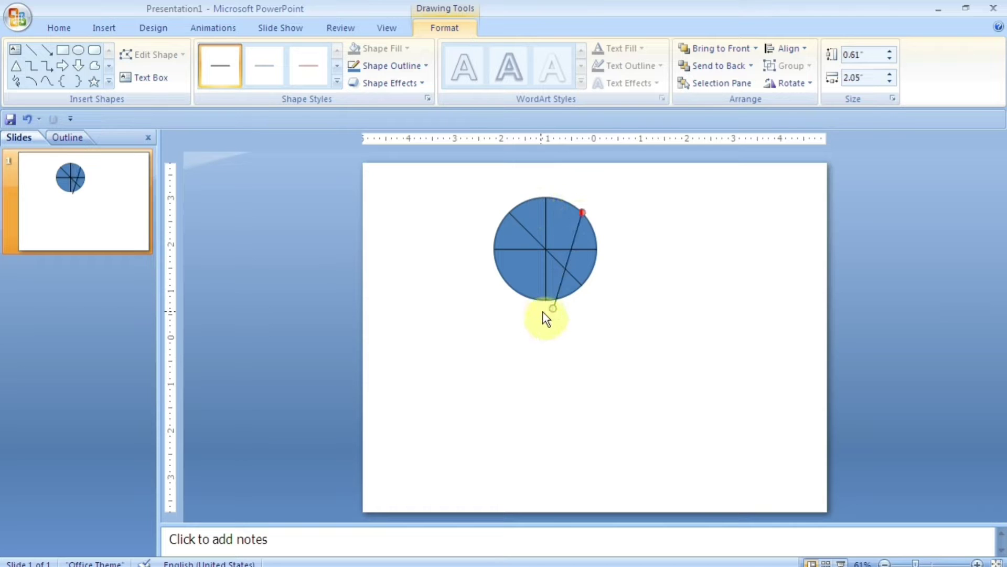
click(518, 293)
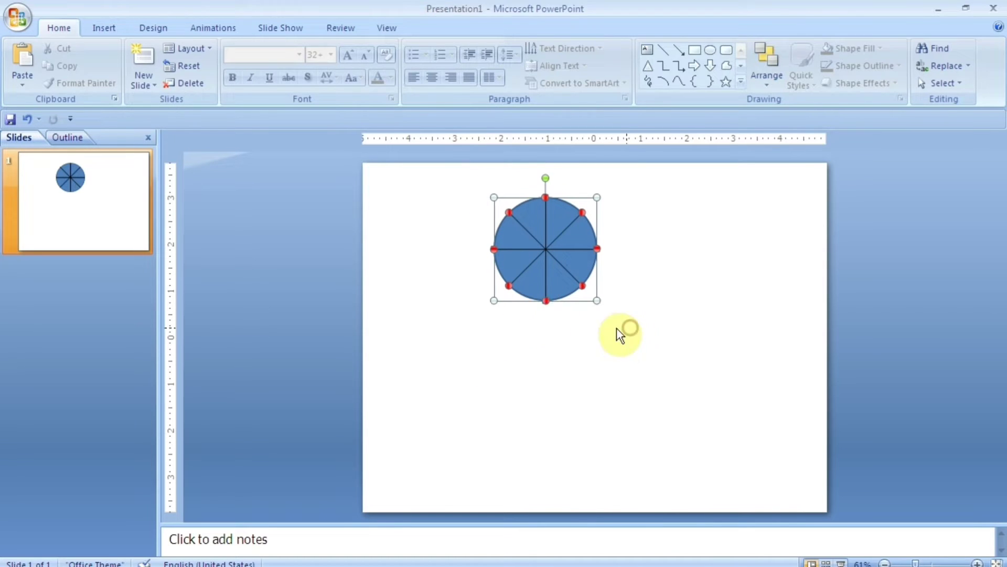
double_click(509, 302)
Give the spoke lines a thick black line style and a heavier weight
click(338, 81)
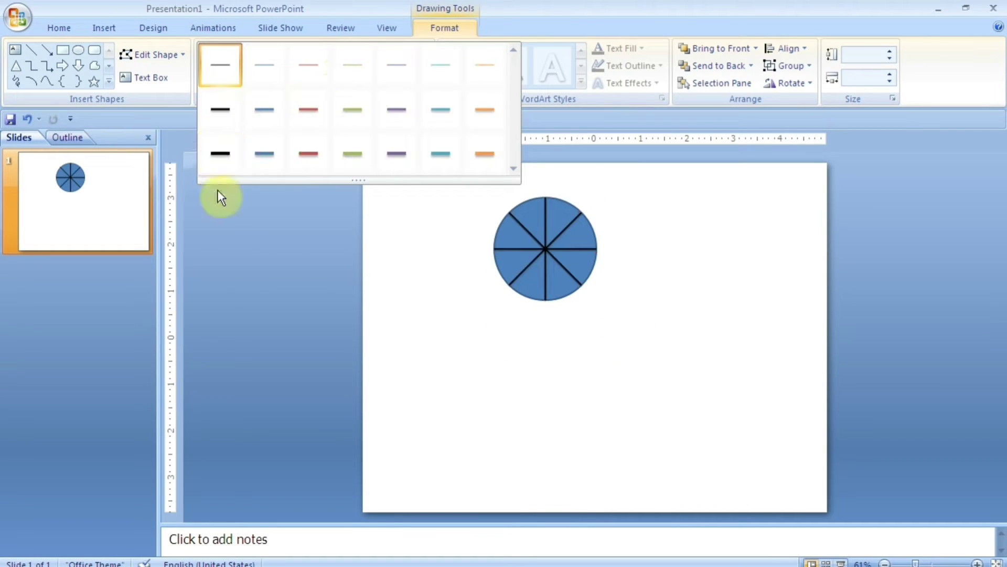
click(220, 154)
click(391, 65)
click(555, 367)
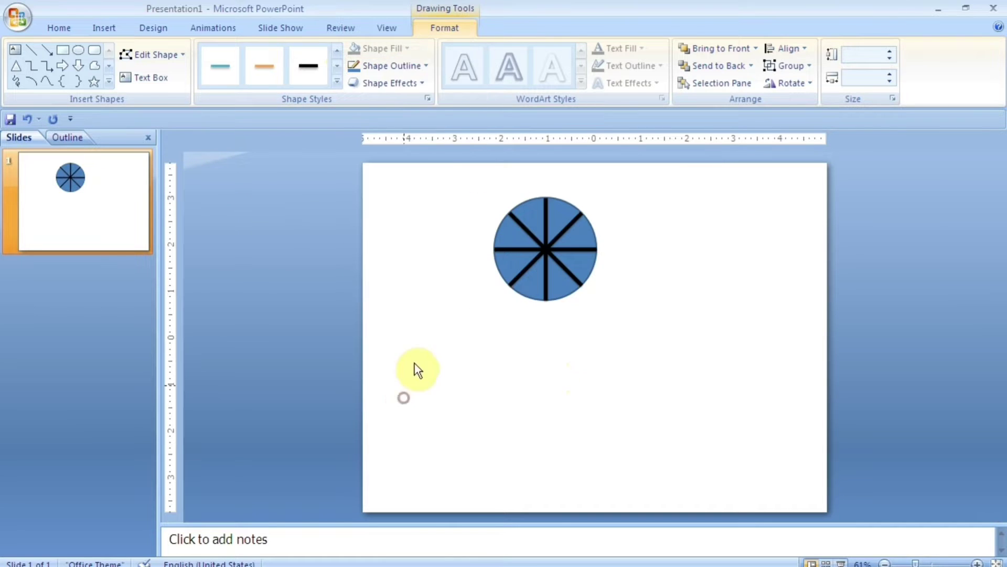
click(414, 366)
Colour the outlines white and apply a bevel preset to the circle
key(ctrl+a)
click(445, 28)
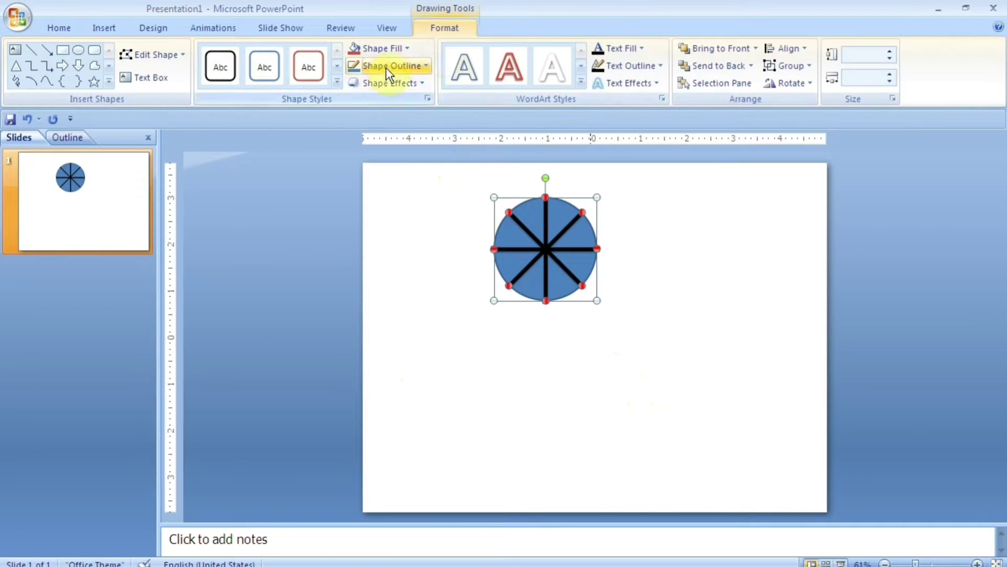
click(391, 65)
click(355, 99)
click(386, 82)
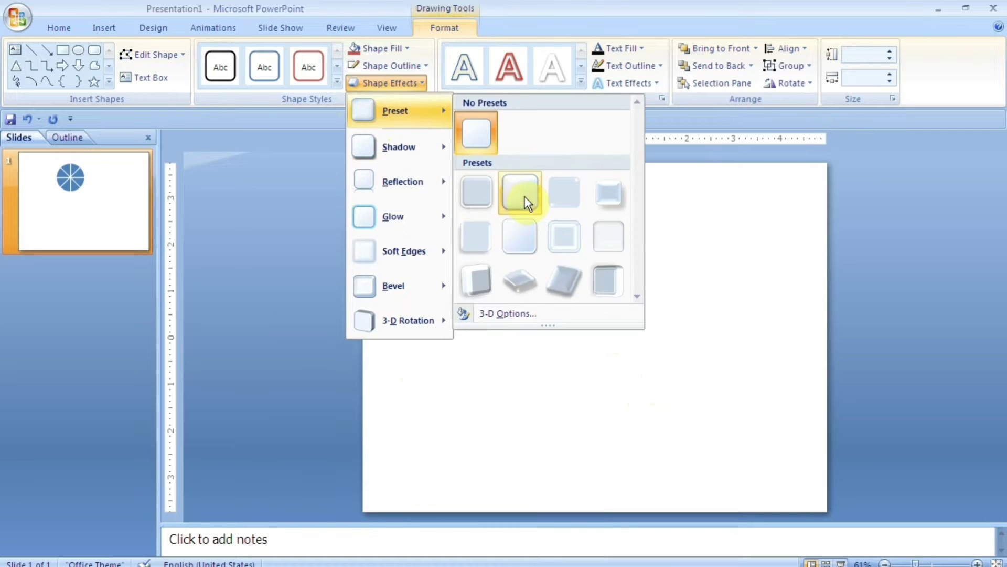
click(524, 197)
click(550, 313)
Move the shapes aside, delete the circle, and colour the remaining spokes yellow
click(545, 283)
key(ctrl+a)
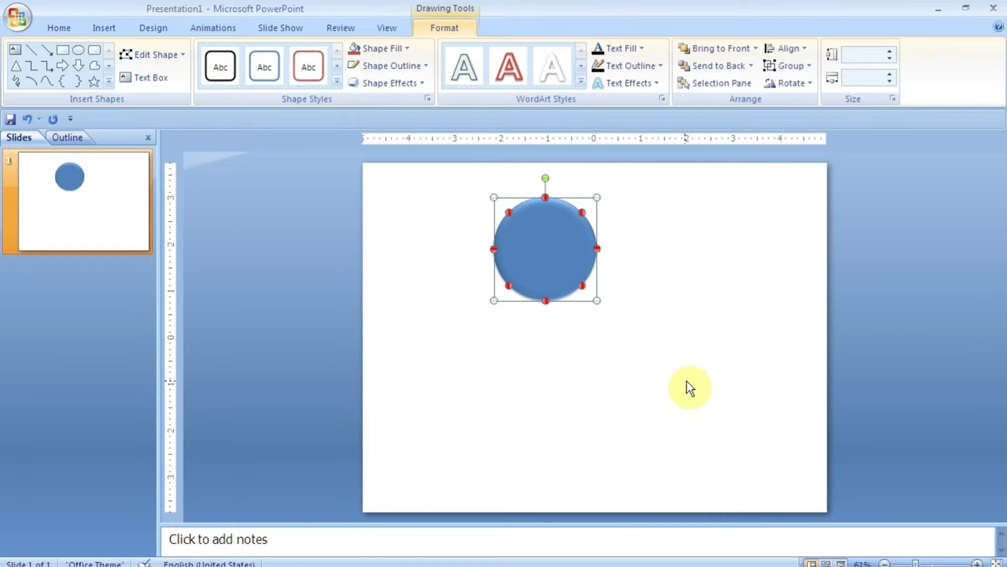
key(Left)
key(Left)
key(Left)
key(Left)
key(Left)
key(Left)
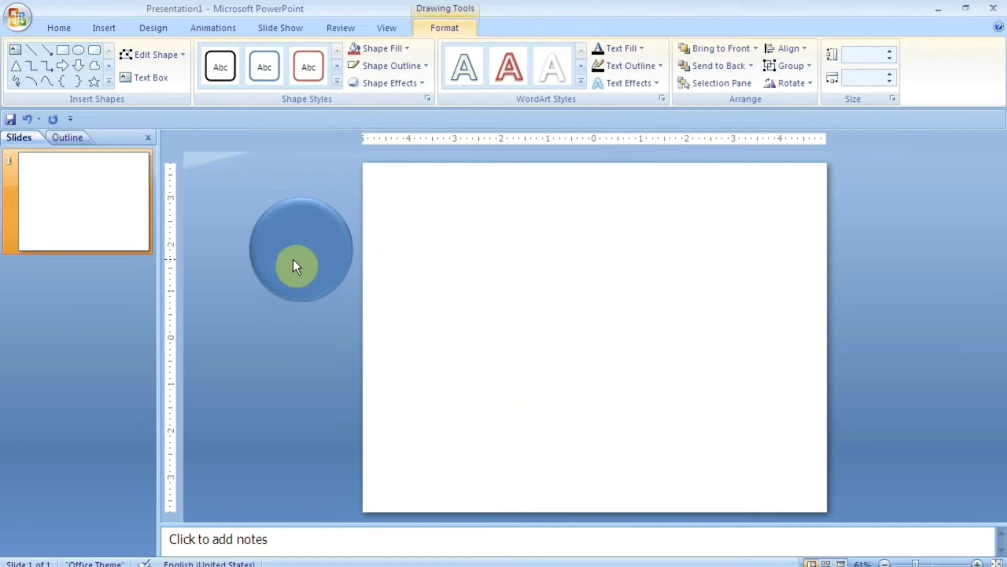
click(293, 266)
key(Delete)
key(ctrl+a)
click(407, 65)
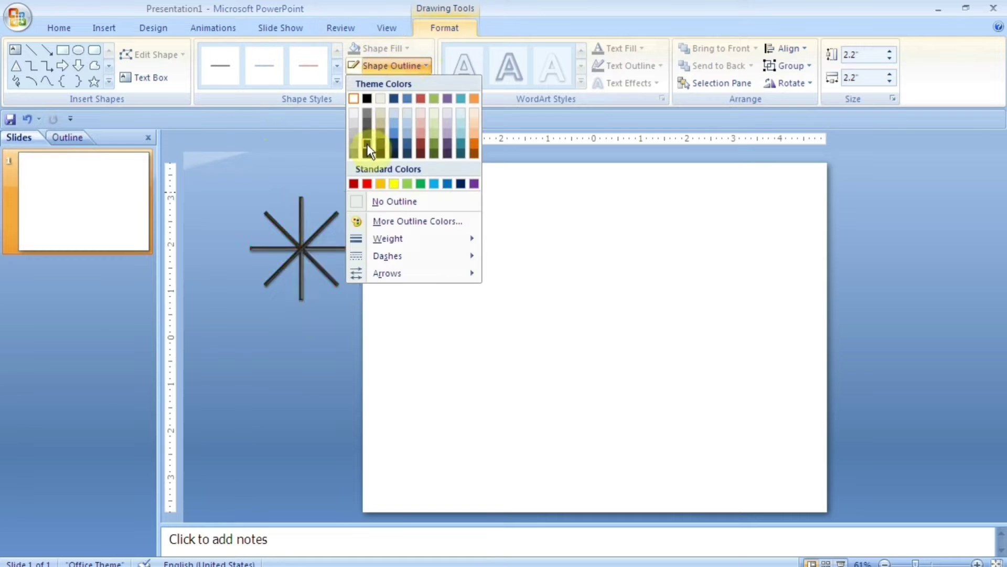
click(396, 179)
Give the slide background a pale blue gradient and move the starburst to the top-left
right_click(472, 347)
right_click(546, 426)
click(574, 418)
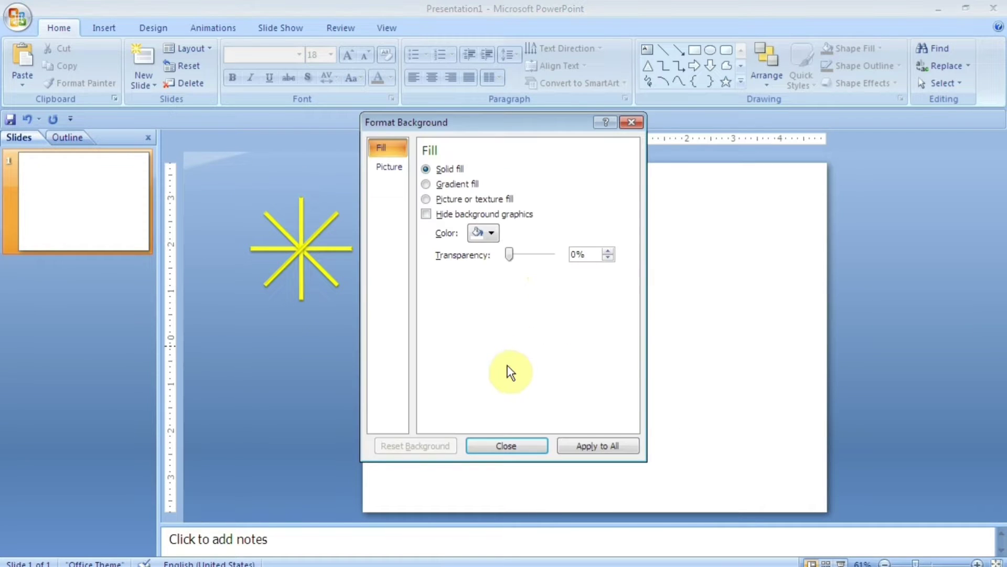
click(426, 184)
click(520, 233)
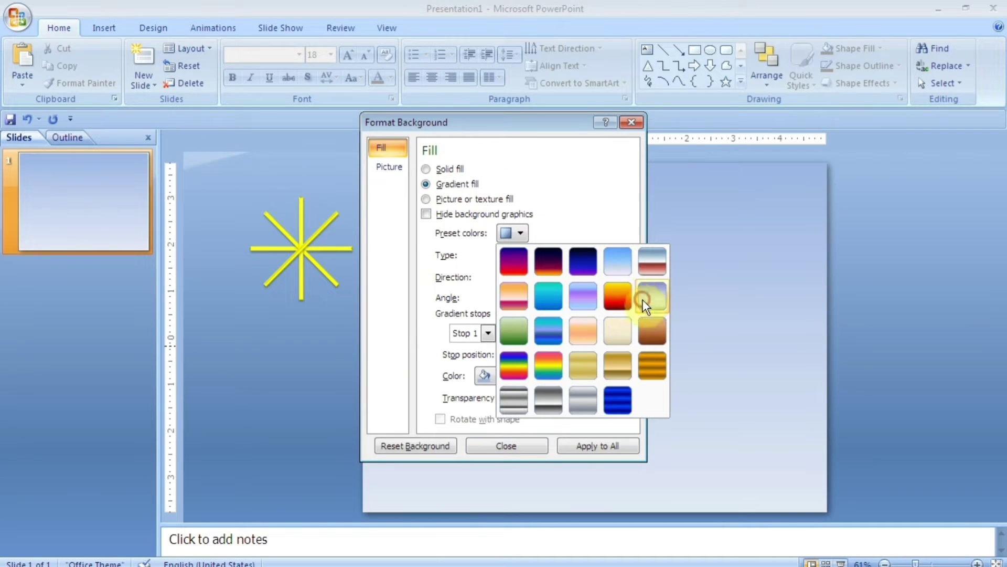
click(630, 124)
drag(314, 236, 429, 235)
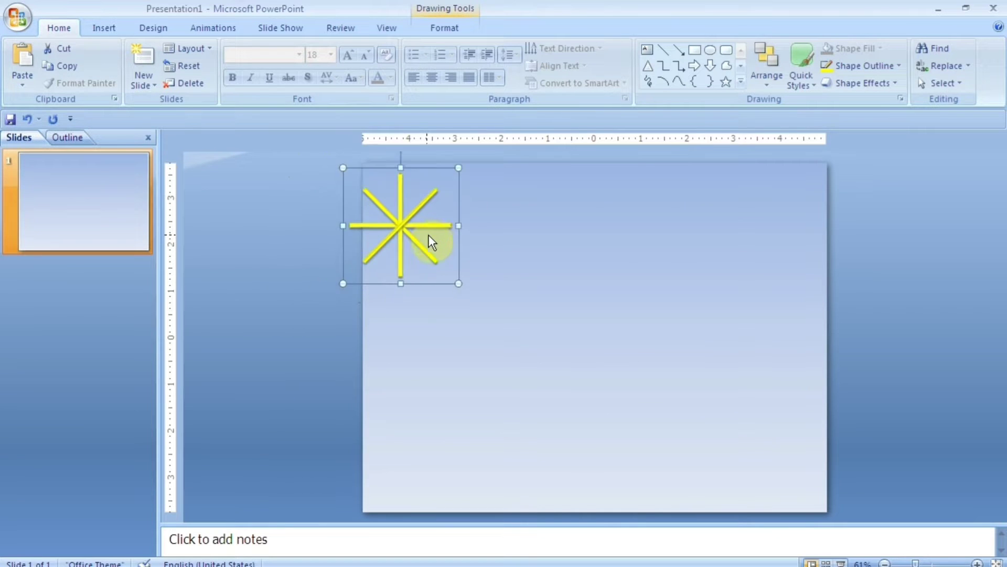
Duplicate the starburst twice, nudging each copy down-right along a diagonal
key(Right)
key(Right)
key(Right)
key(Down)
key(Down)
key(Down)
key(Right)
key(Right)
key(Right)
key(Down)
key(Down)
key(Down)
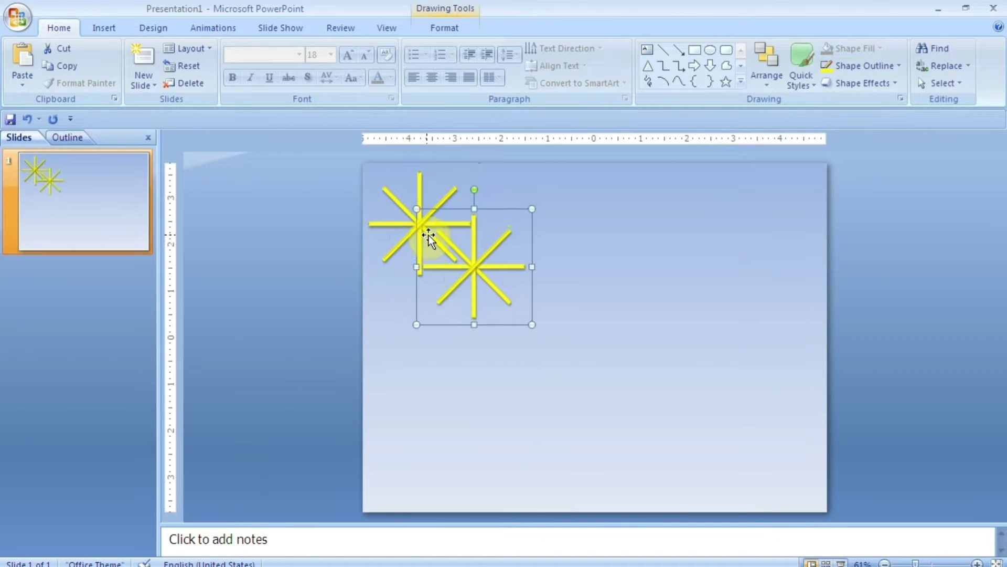
key(Right)
key(Right)
key(Right)
key(Down)
key(Down)
key(Down)
key(Right)
key(Right)
key(Right)
key(Down)
key(ctrl+v)
key(Right)
key(Right)
key(Right)
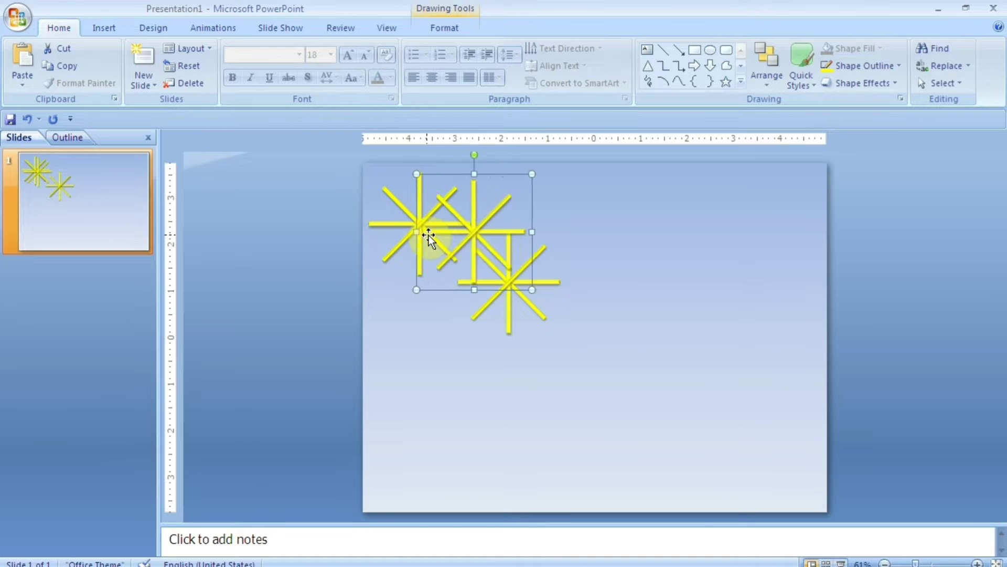
key(Right)
key(Right)
key(Right)
key(Right)
key(Right)
key(Right)
key(Right)
key(Down)
key(Down)
key(Down)
key(Down)
key(Down)
key(Down)
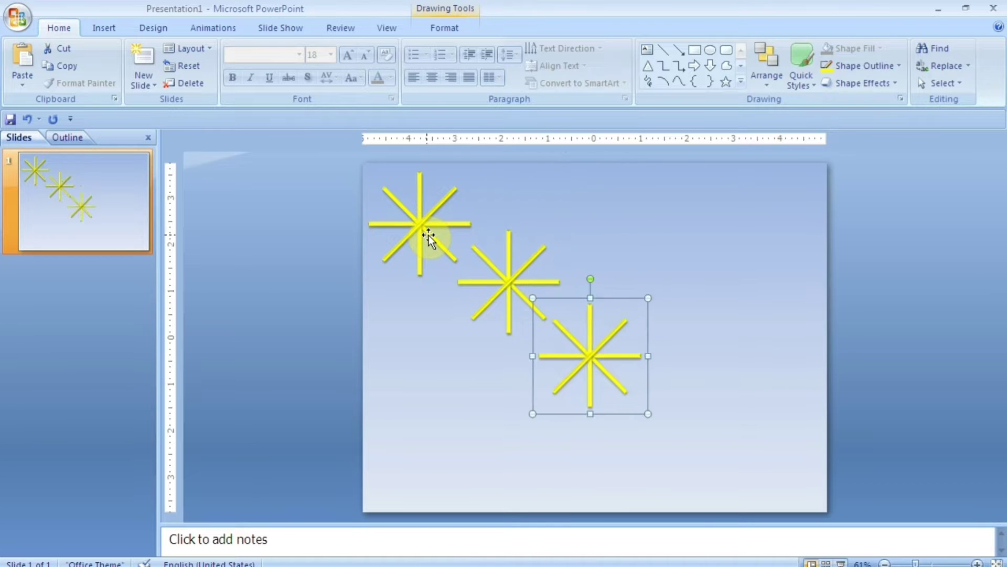
key(Up)
key(Up)
key(Up)
key(Up)
Paste fourth and fifth starbursts, continuing the diagonal toward the bottom-right corner
key(Right)
key(Right)
key(Right)
key(Down)
key(Down)
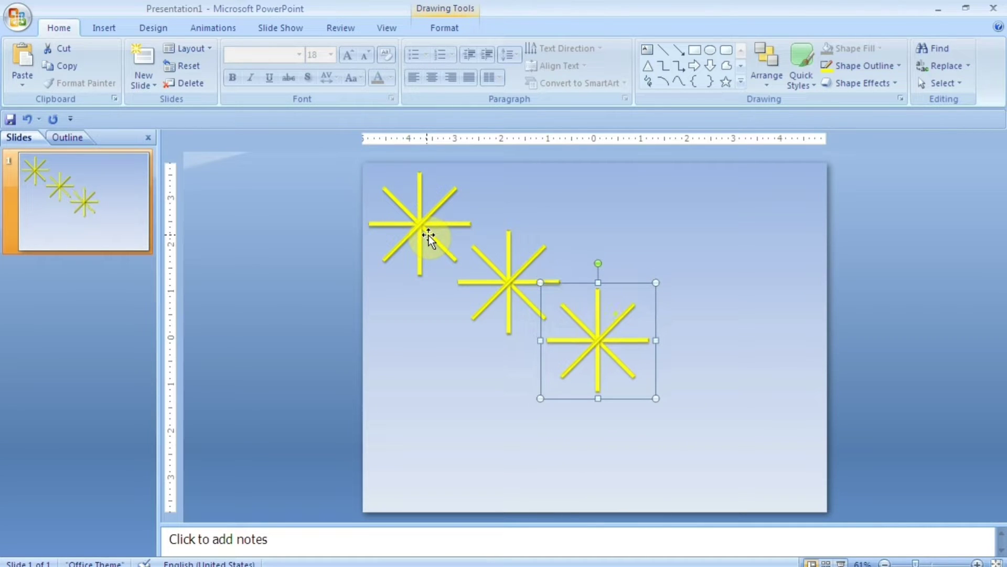
key(ctrl+v)
key(Right)
key(Right)
key(Right)
key(Right)
key(Right)
key(Right)
key(Right)
key(Right)
key(Right)
key(Down)
key(Down)
key(Down)
key(Right)
key(Right)
key(Right)
key(Down)
key(Down)
key(Down)
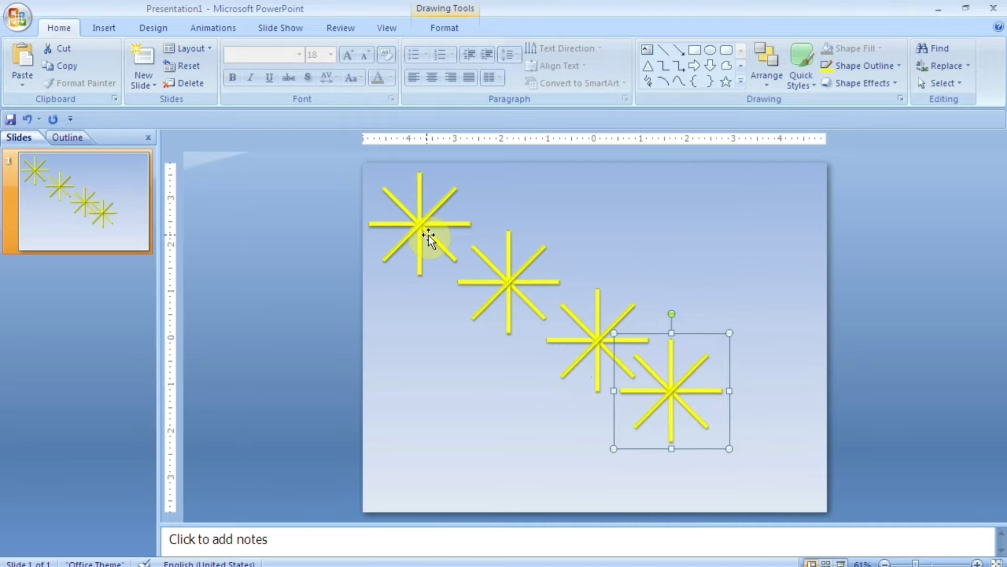
key(Right)
key(Right)
key(Right)
key(Down)
key(ctrl+v)
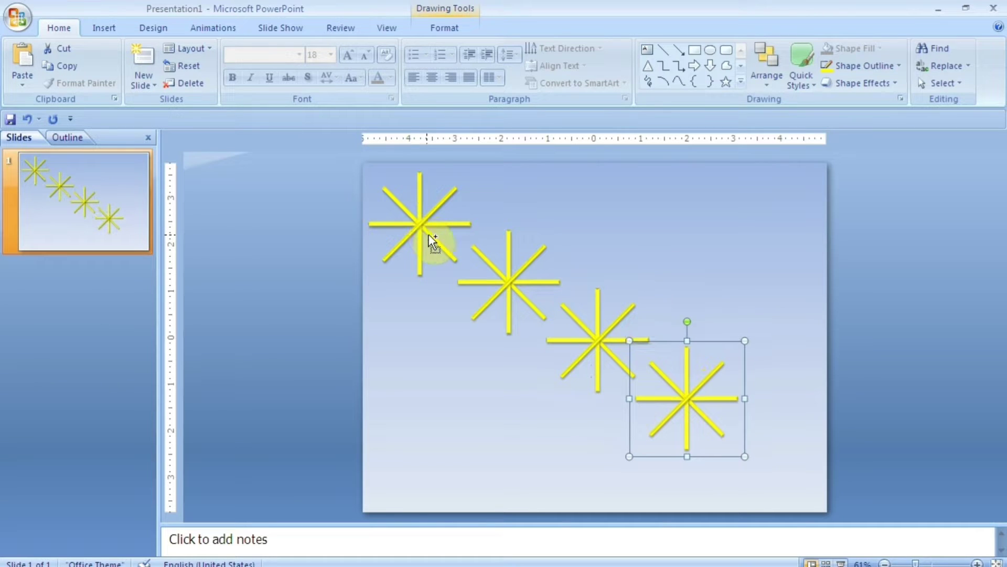
key(Right)
key(Right)
key(Down)
key(Down)
key(Right)
key(Right)
key(Right)
key(Down)
key(Down)
key(Down)
key(Right)
key(Right)
key(Right)
key(Down)
key(Down)
key(Down)
key(Right)
key(Right)
key(Right)
key(Down)
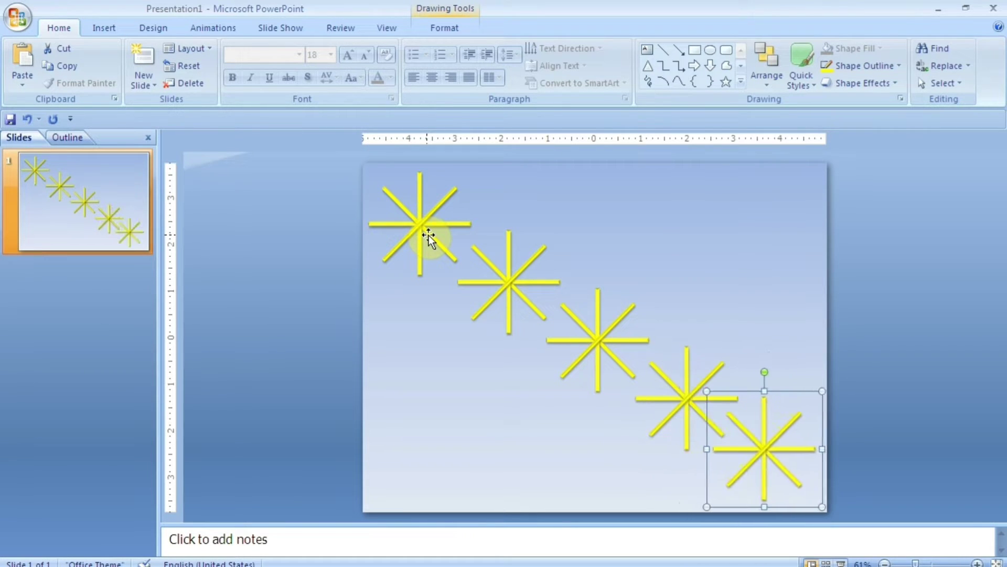
key(Right)
key(Down)
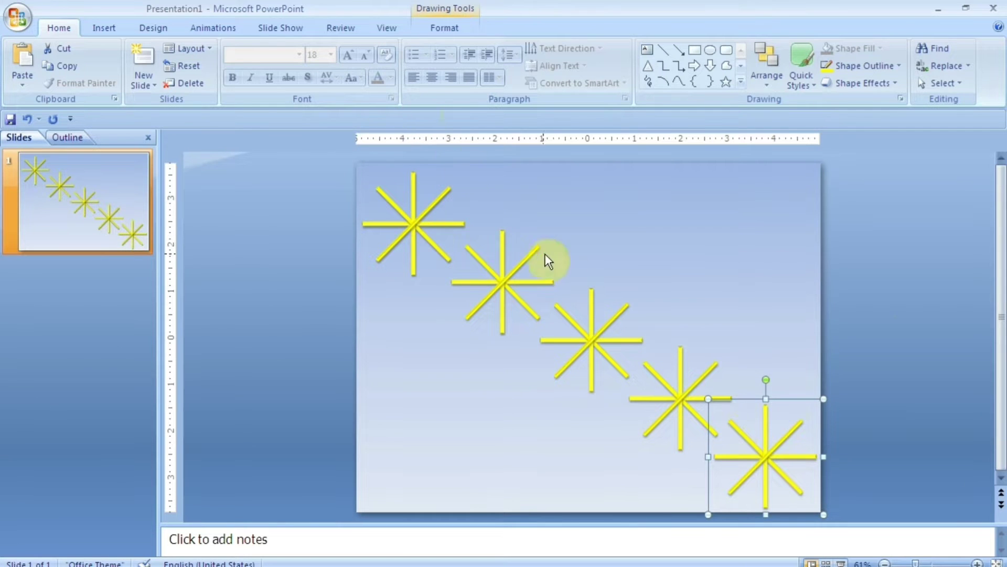
Change the slide background to the Late Sunset preset gradient fill
click(525, 208)
right_click(527, 207)
click(544, 333)
click(425, 199)
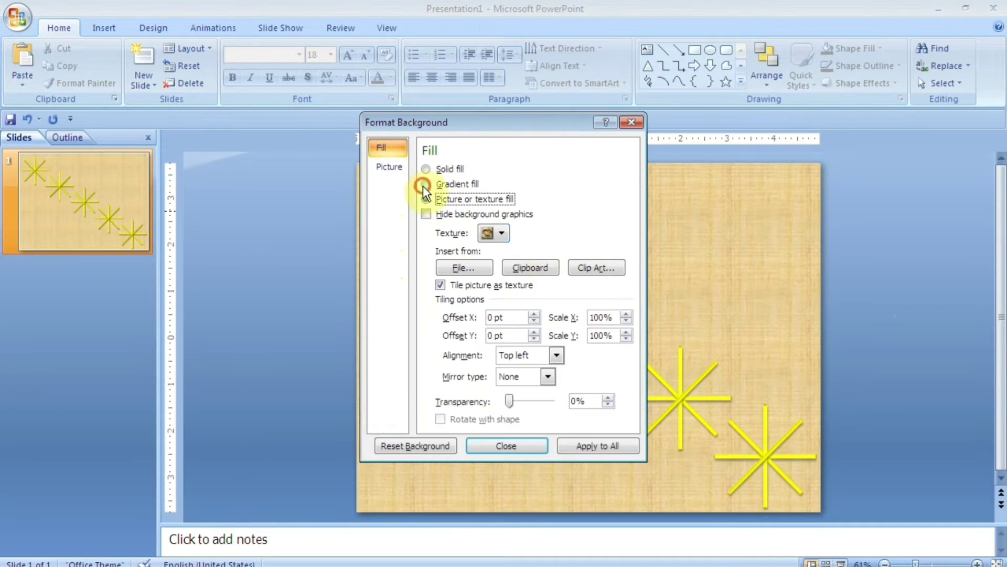
click(425, 184)
click(520, 233)
click(543, 275)
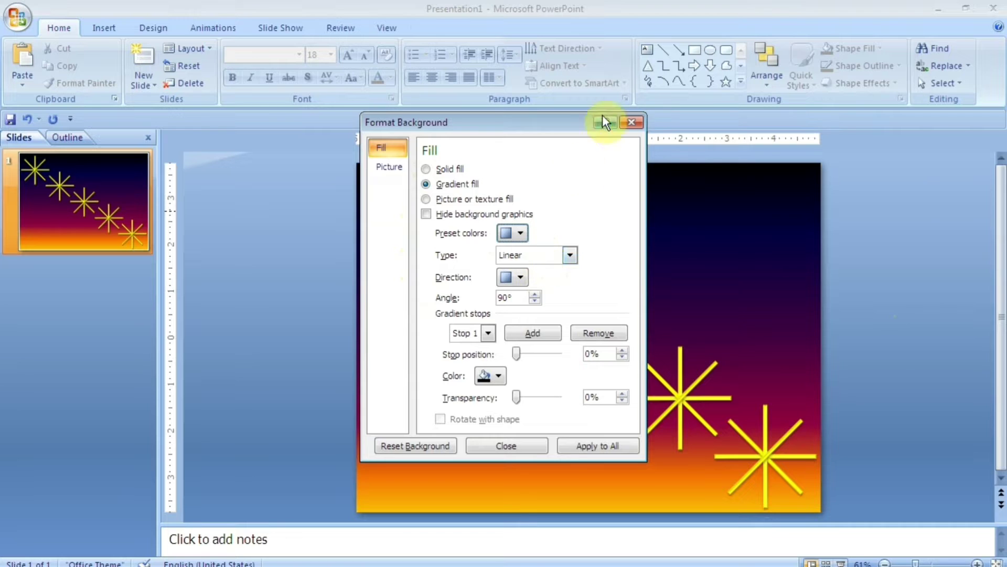
click(632, 122)
click(104, 28)
click(166, 63)
click(159, 112)
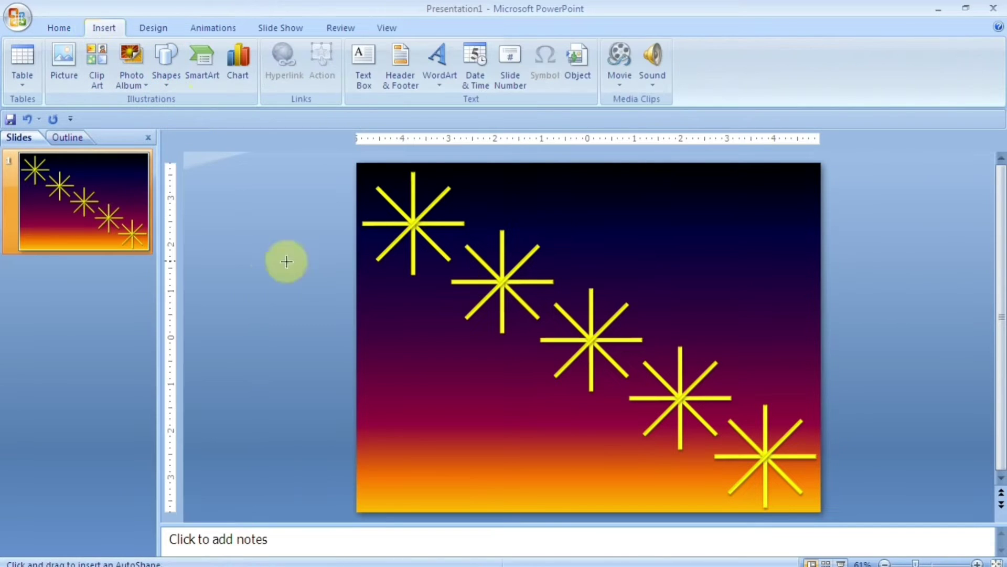
Draw a vertical arrow line in the lower-left and give it a much thicker weight
mouse_move(409, 223)
mouse_down()
mouse_move(450, 269)
mouse_move(433, 373)
mouse_up()
drag(408, 452, 437, 454)
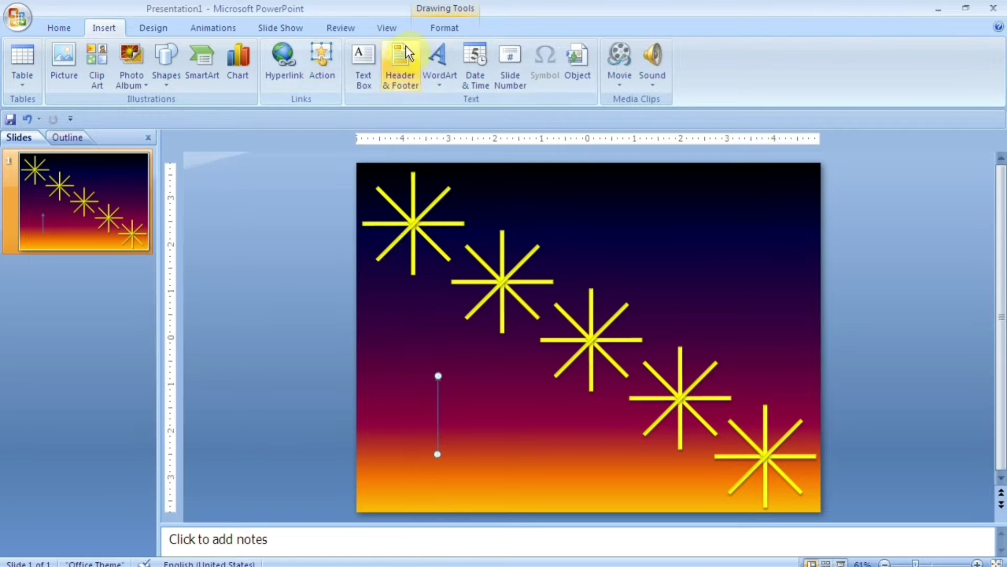
click(444, 28)
click(388, 65)
click(504, 378)
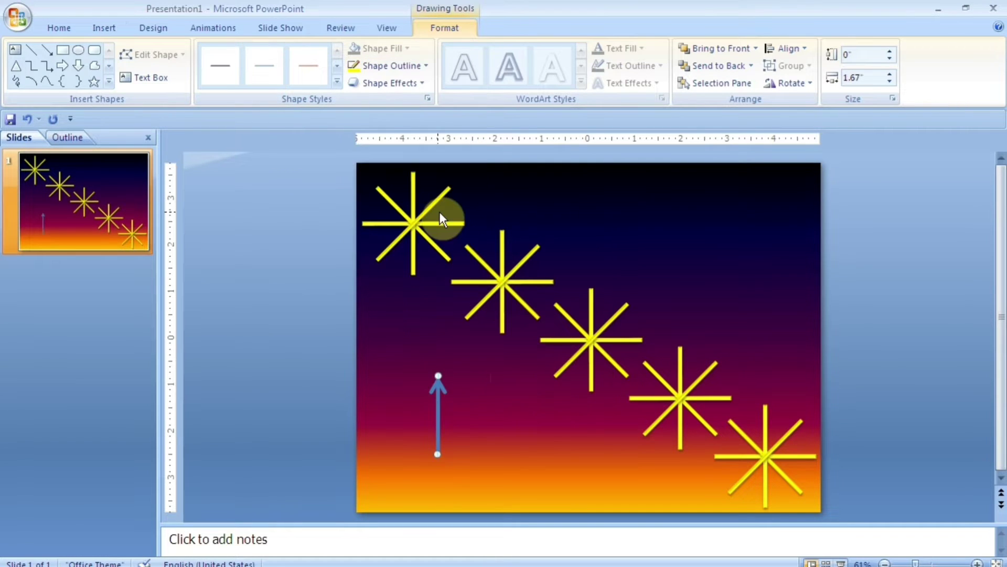
Colour the arrow a custom blue and stretch its top to the first star's centre
click(391, 66)
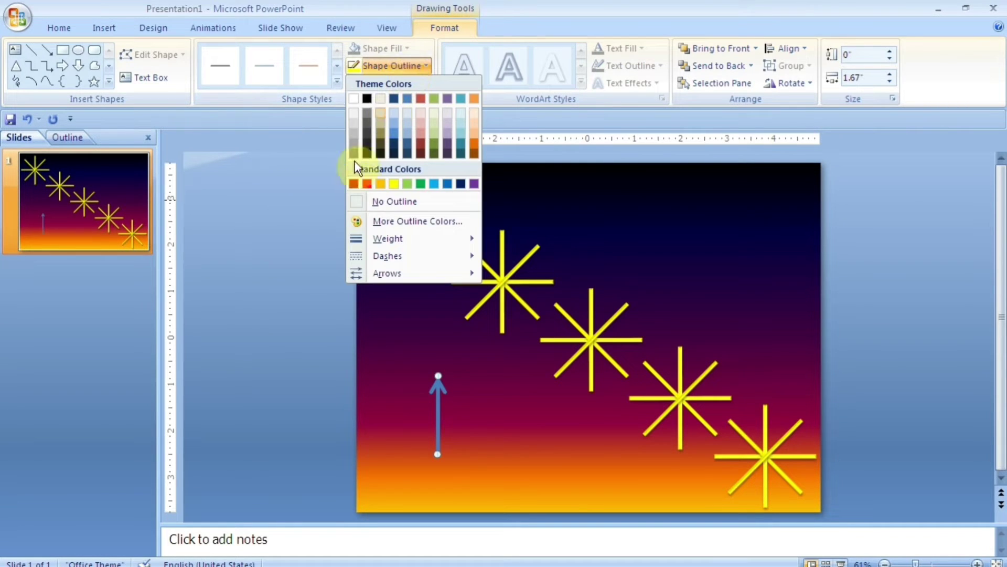
click(427, 216)
mouse_move(442, 226)
mouse_down()
mouse_move(409, 212)
mouse_move(488, 245)
mouse_move(614, 158)
mouse_up()
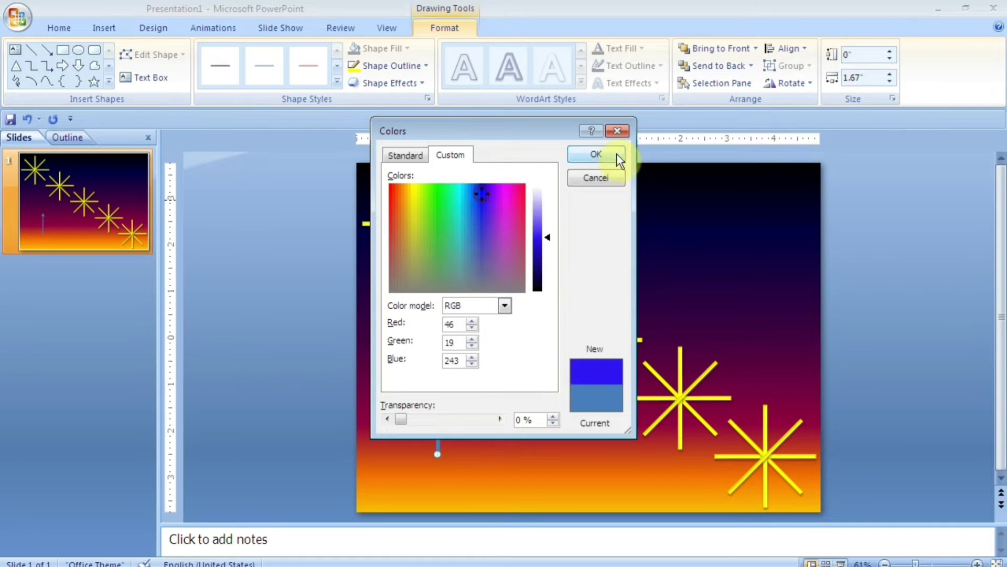
click(596, 154)
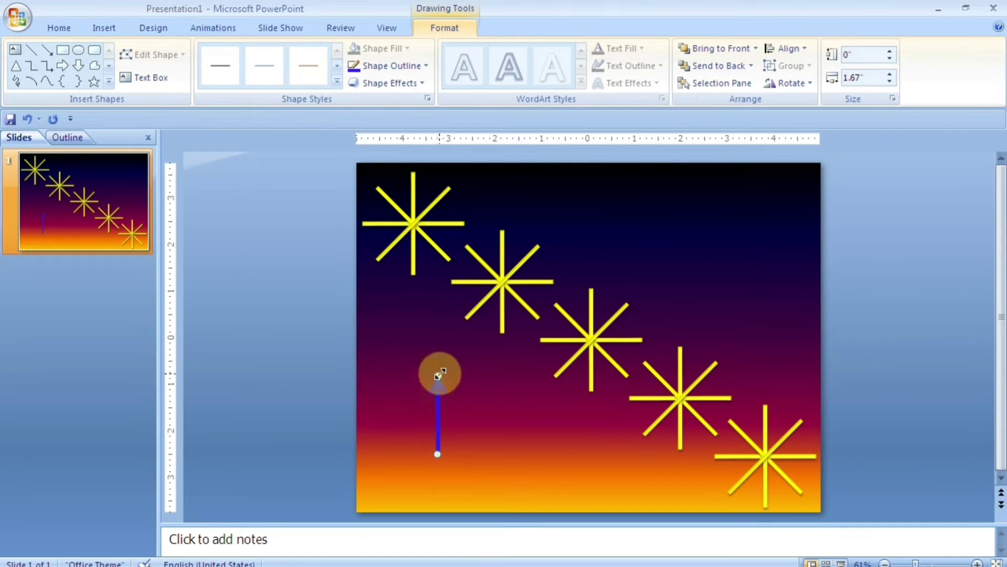
drag(440, 373, 411, 220)
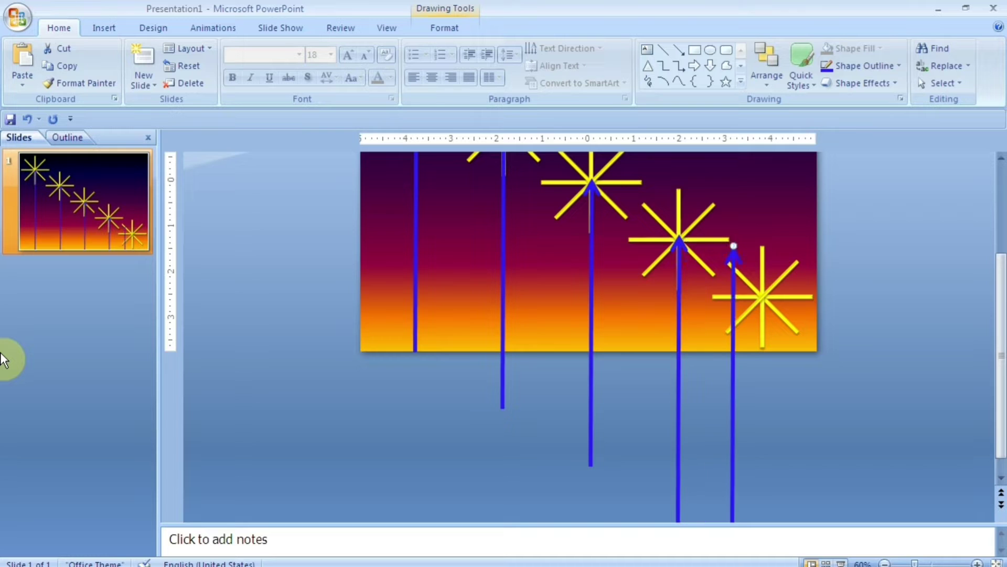
Adjust the second and third stems so they end at the slide's bottom edge
drag(502, 407, 501, 409)
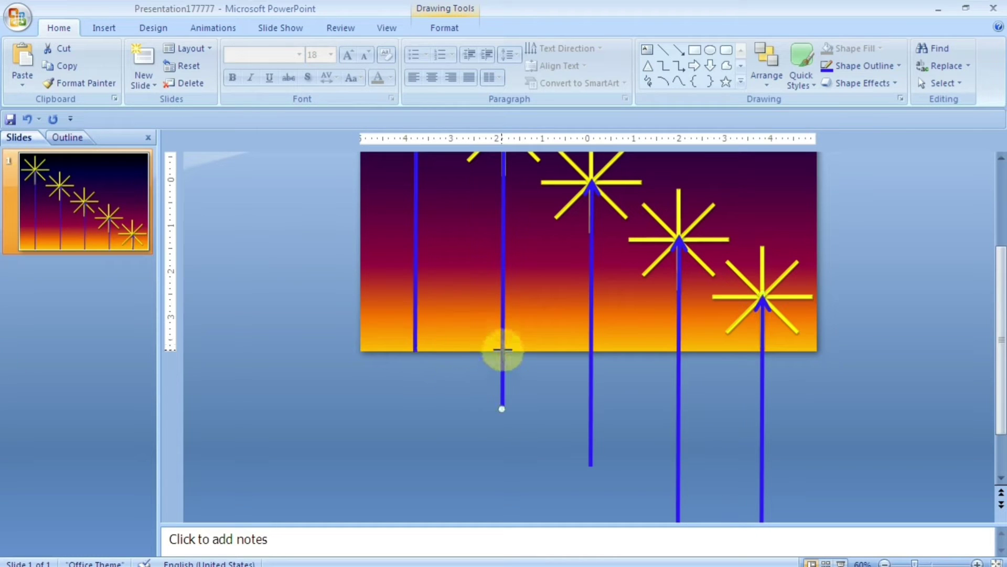
drag(502, 350, 502, 350)
click(589, 462)
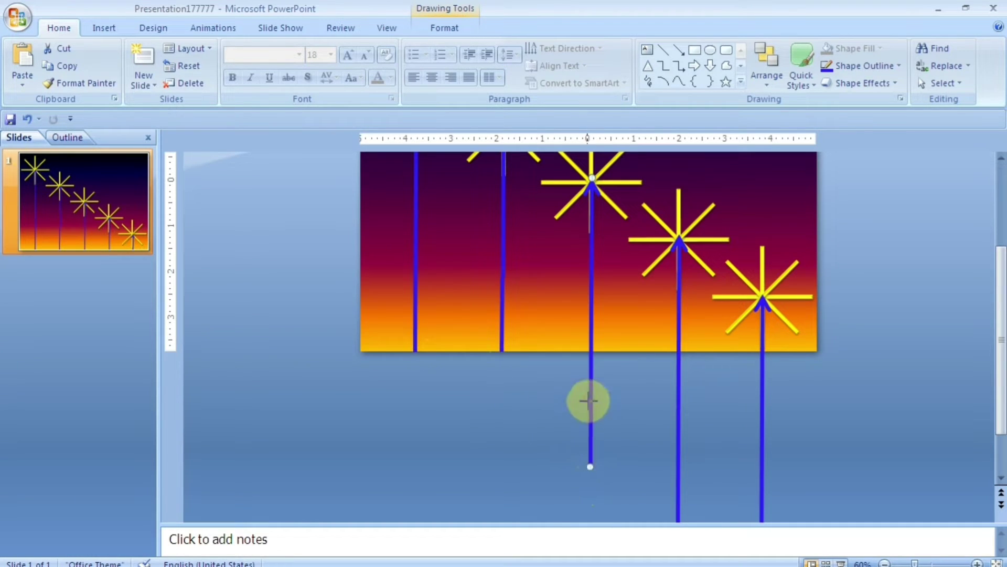
drag(588, 401, 586, 350)
click(609, 479)
Stretch the fourth and fifth stems from the slide's bottom edge up to their stars' centres
scroll(610, 479, down, 1)
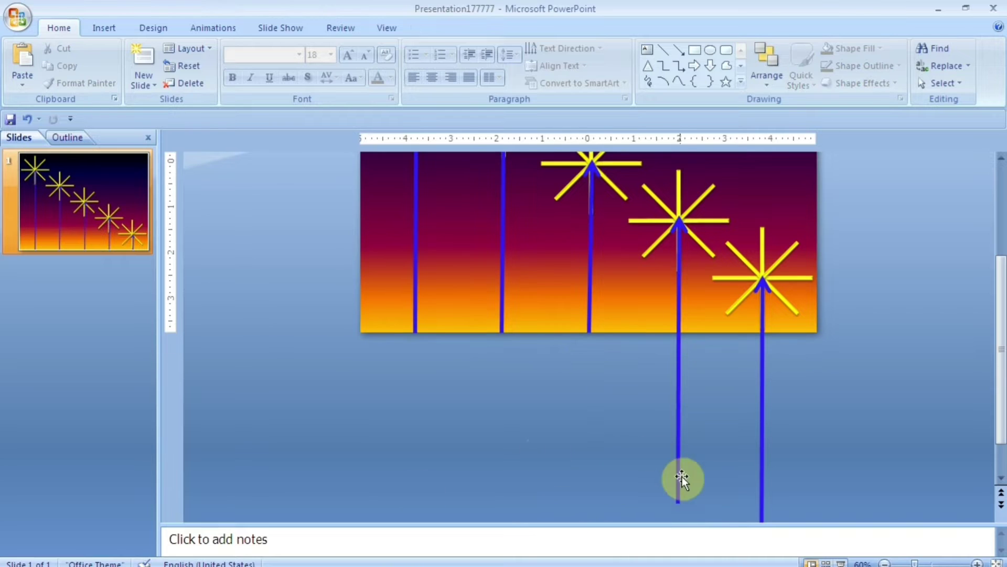
click(681, 478)
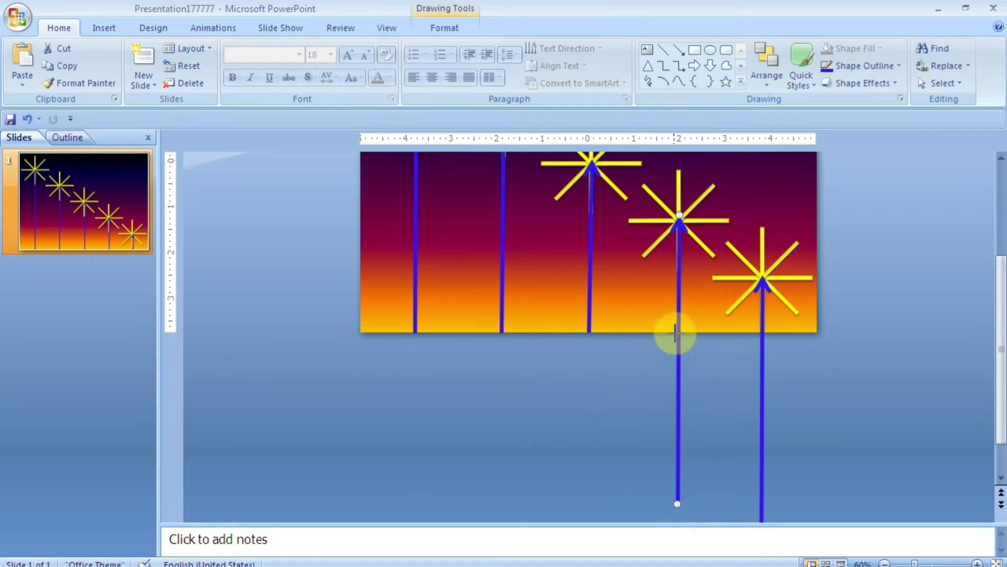
drag(677, 503, 679, 333)
scroll(750, 423, down, 3)
click(763, 506)
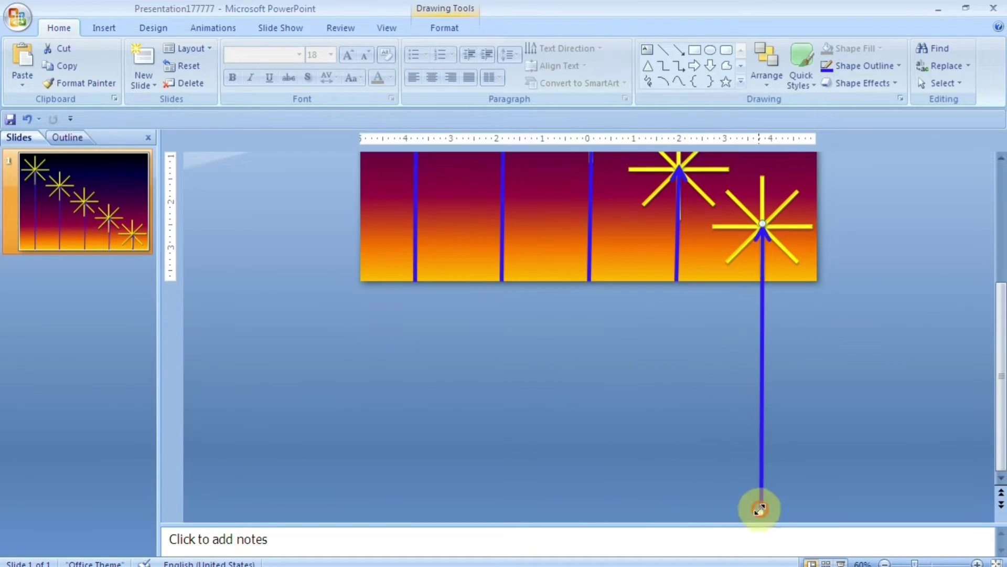
drag(763, 506, 759, 282)
click(104, 27)
click(166, 58)
click(186, 137)
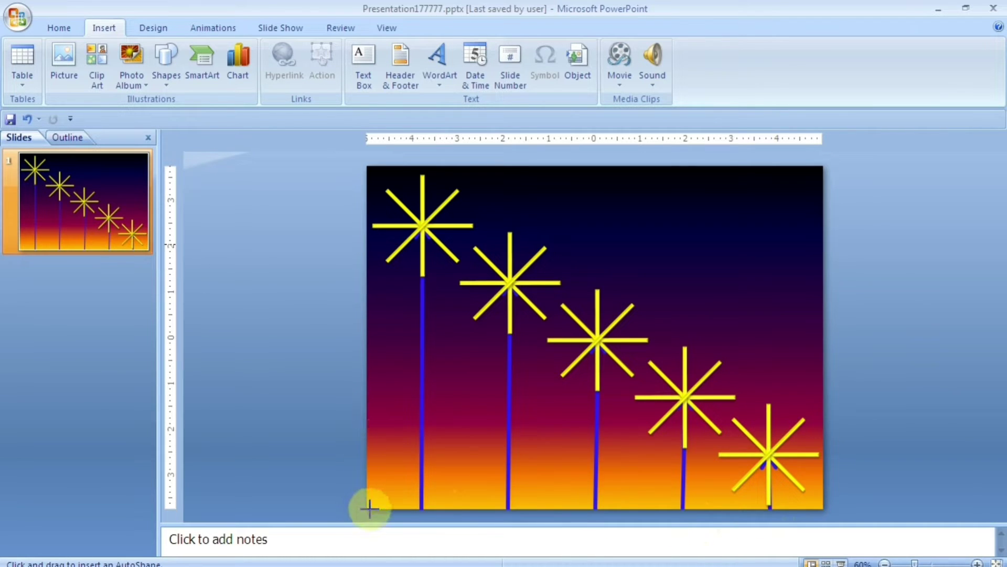
Finish the curved slope shape and fill it with the pink granite texture
double_click(360, 257)
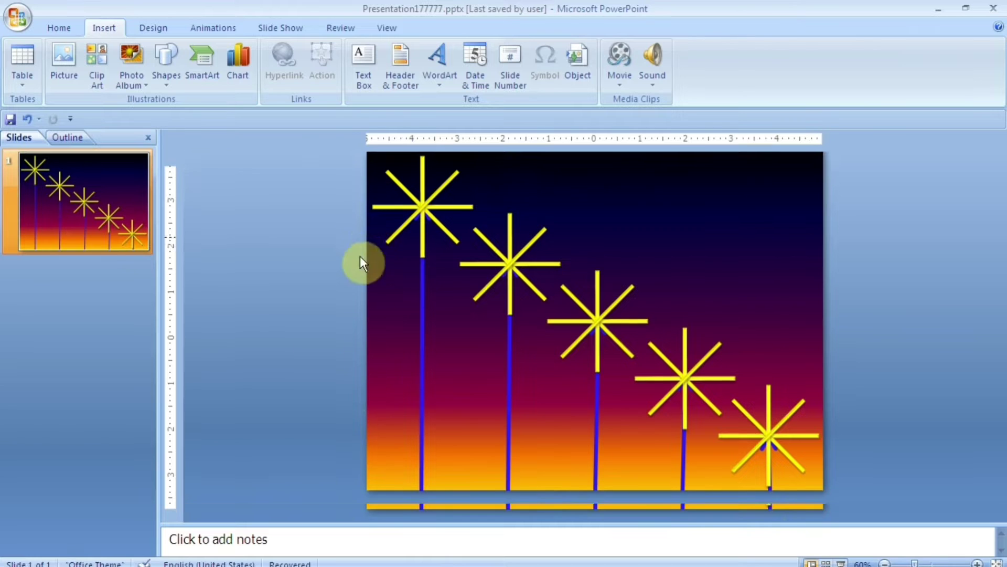
click(444, 28)
click(390, 51)
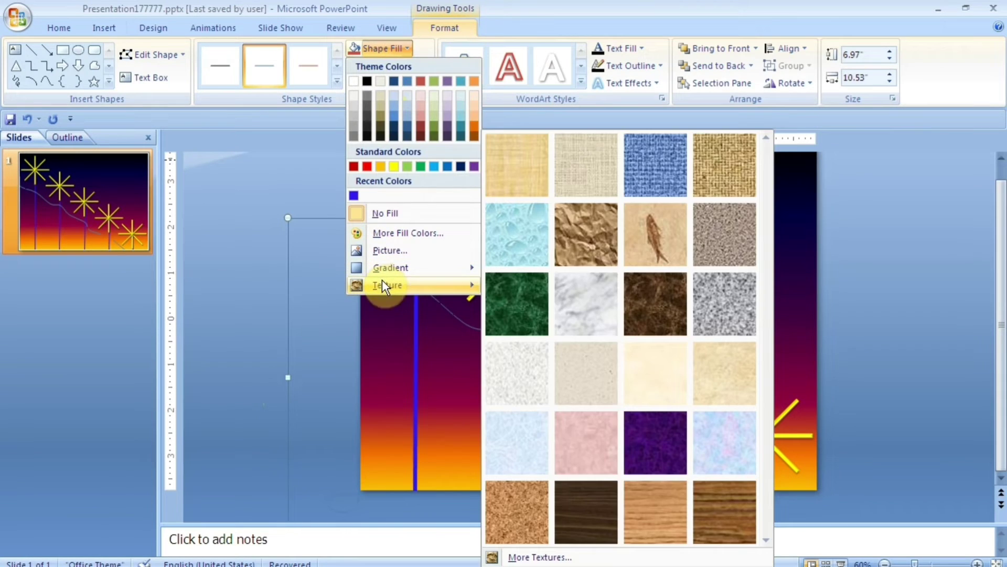
click(564, 433)
drag(509, 379, 524, 379)
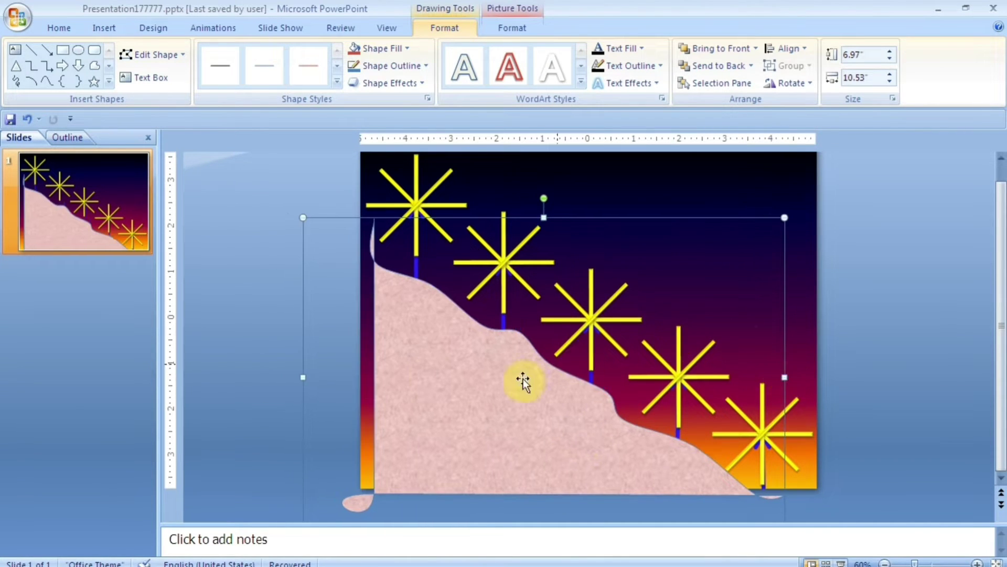
key(ctrl+z)
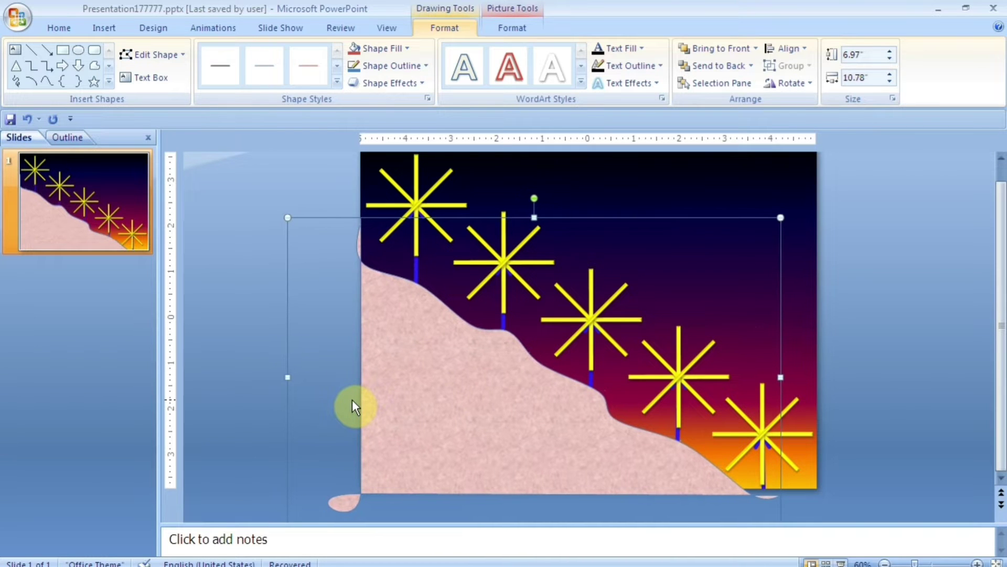
Remove the slope's outline and give it a soft bevel 3-D preset
click(391, 66)
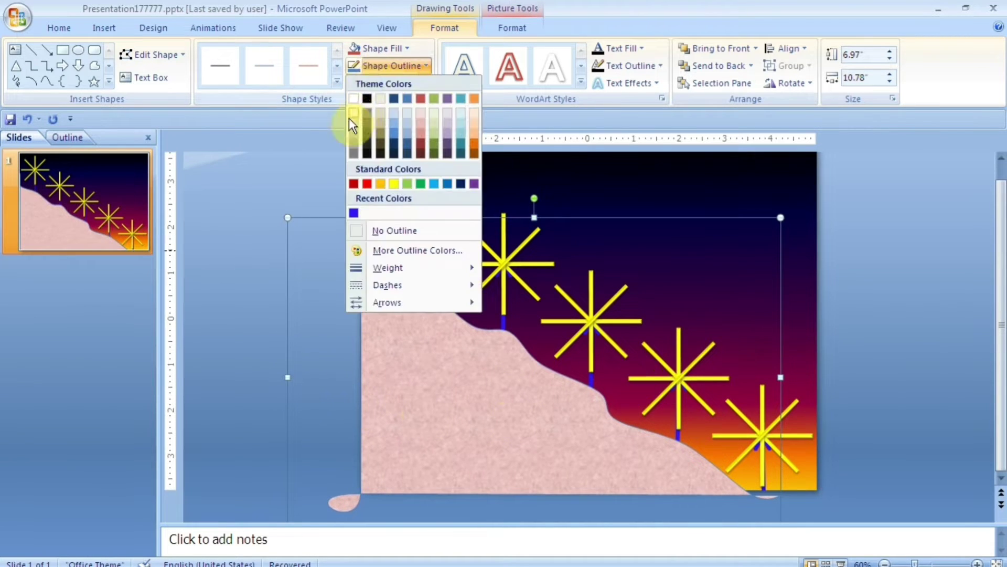
click(391, 229)
click(388, 83)
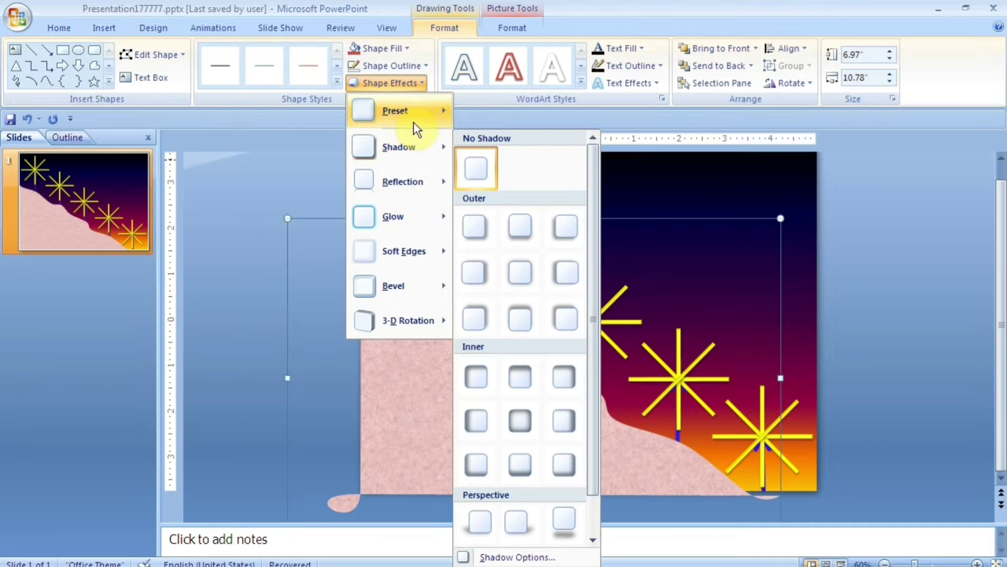
mouse_move(395, 111)
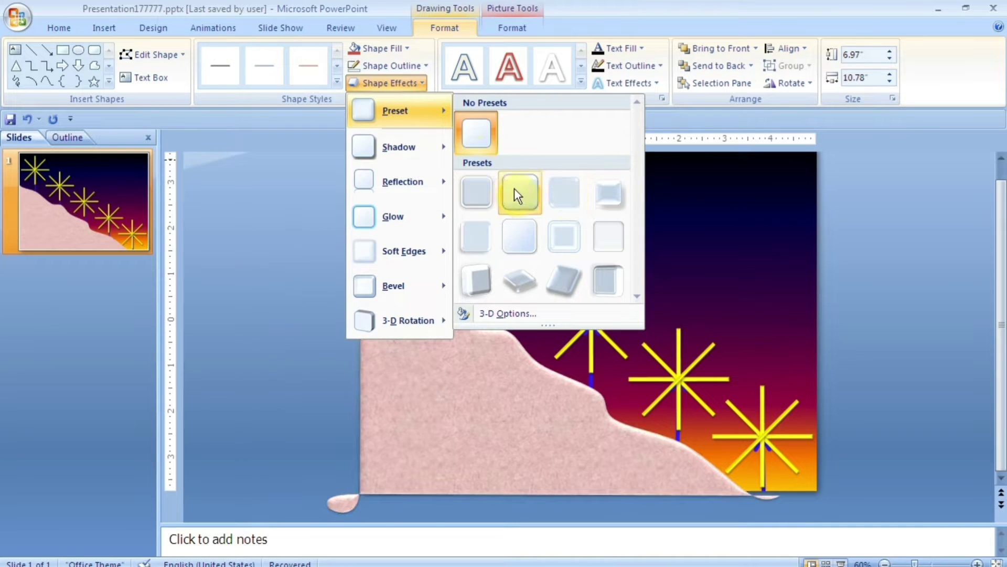
click(518, 194)
click(707, 273)
click(104, 28)
click(166, 61)
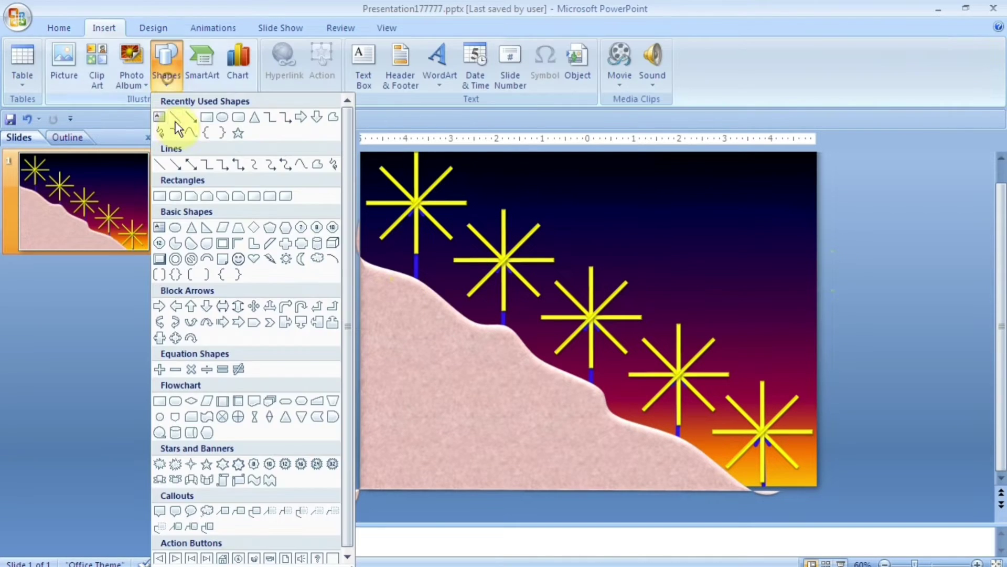
Draw a freeform line near the top of the slope and make it thicker and red
click(171, 119)
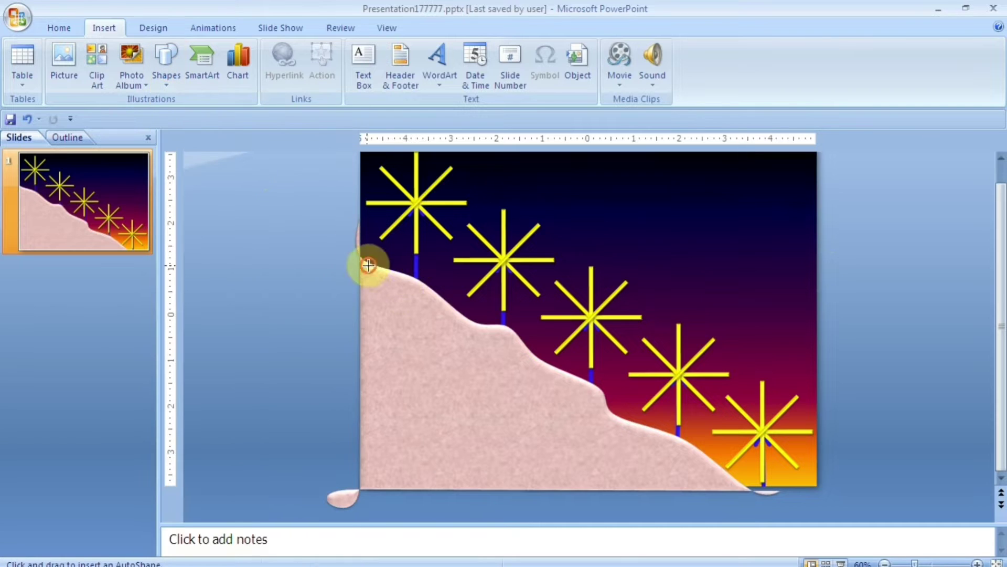
drag(360, 264, 407, 311)
click(427, 66)
mouse_move(387, 267)
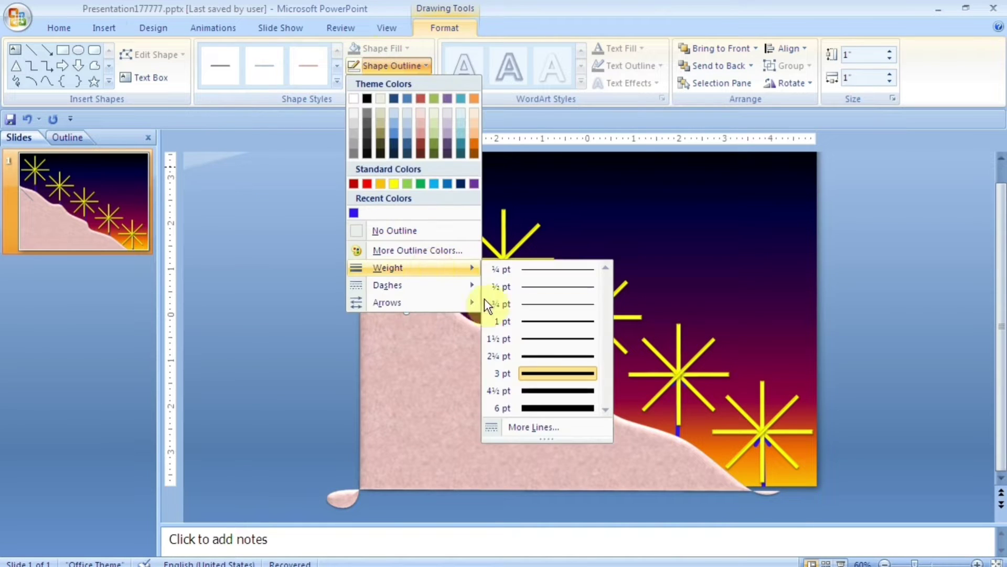
click(515, 389)
click(402, 67)
click(364, 178)
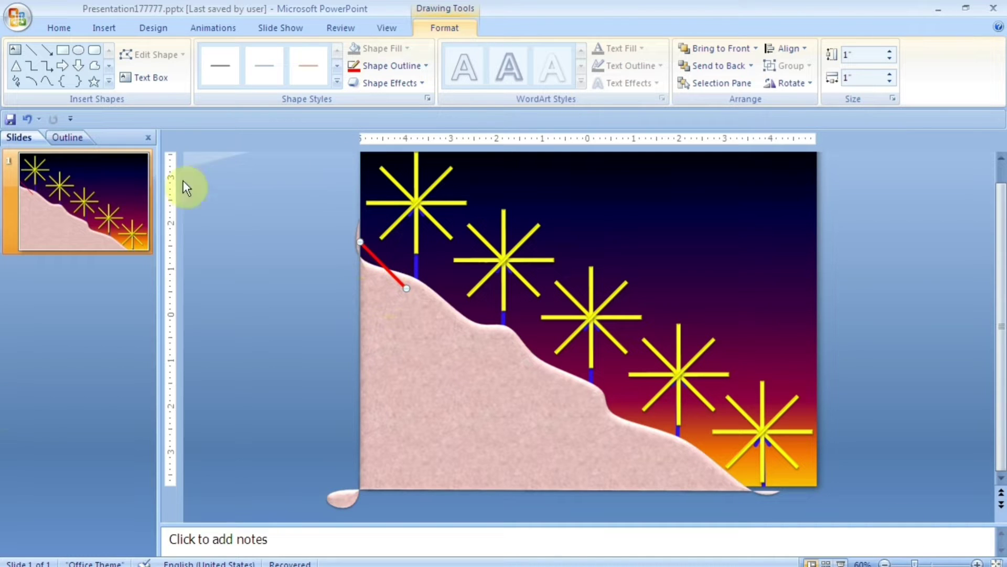
Drag the red path onto the slope edge and bend it down along the hillside
mouse_move(361, 243)
mouse_down()
mouse_move(360, 261)
mouse_move(412, 265)
mouse_up()
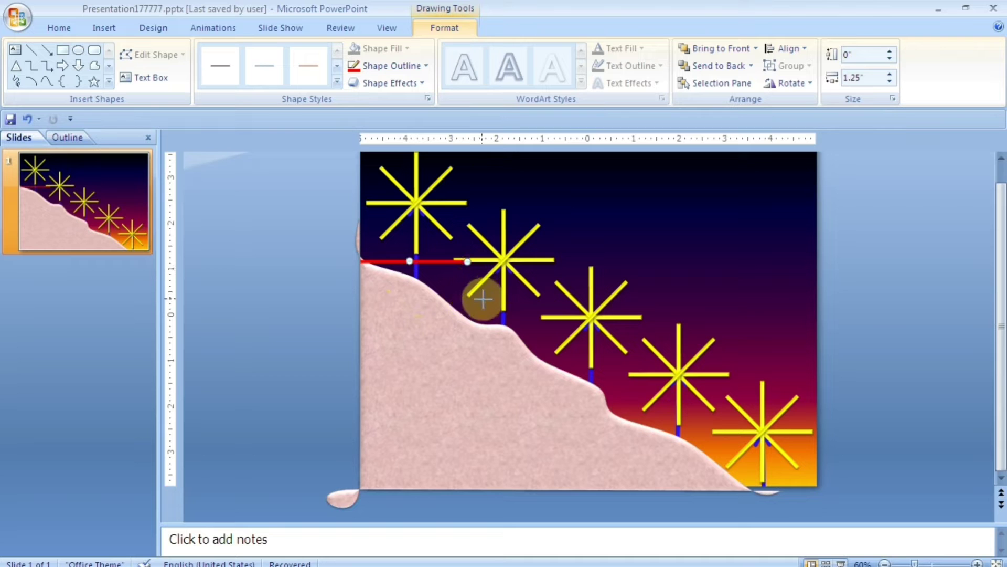
mouse_move(503, 314)
mouse_down()
mouse_move(474, 310)
mouse_move(607, 352)
mouse_up()
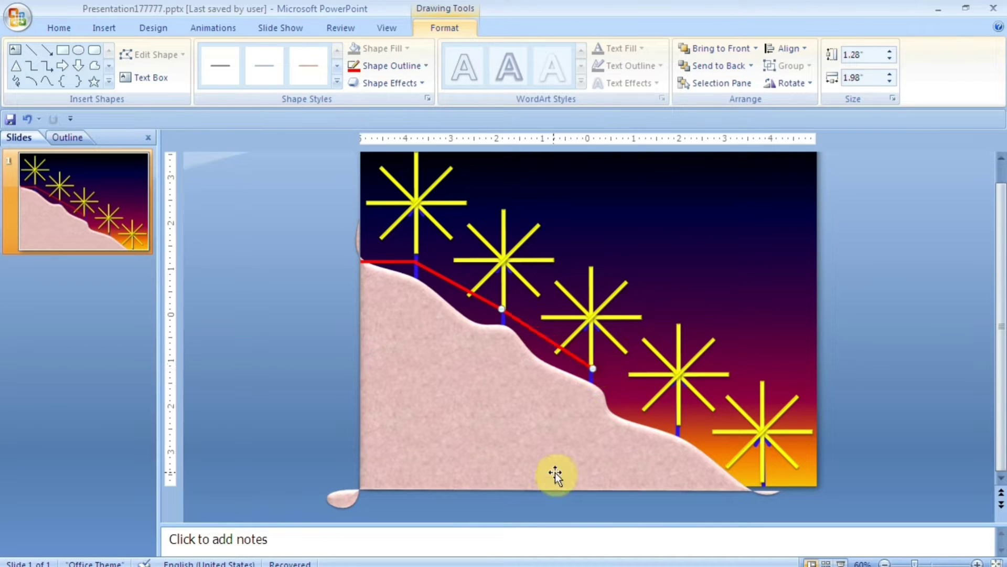
drag(608, 352, 568, 402)
Nudge the red segment down and right until it reaches the last star's base
key(Right)
key(Right)
key(Right)
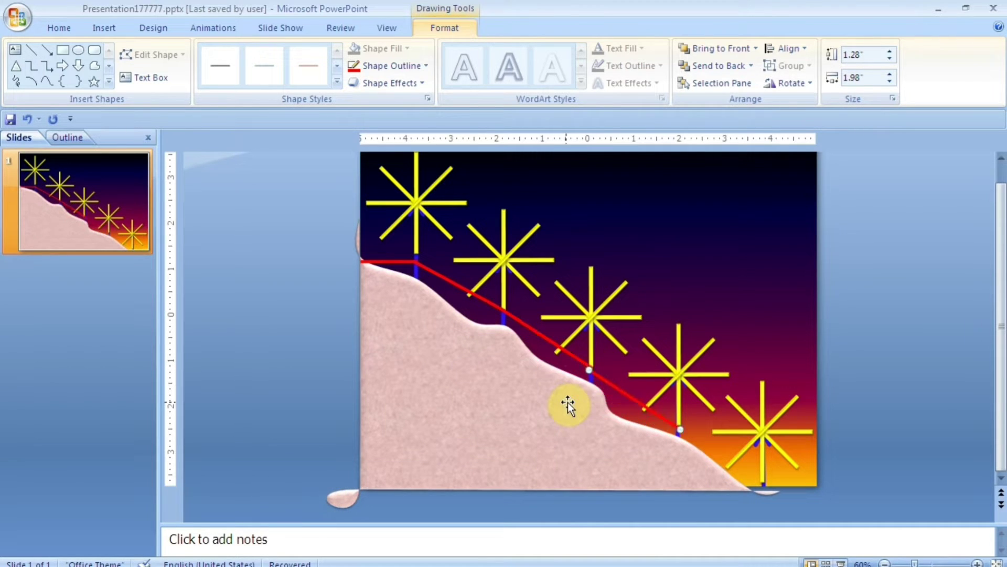
key(Down)
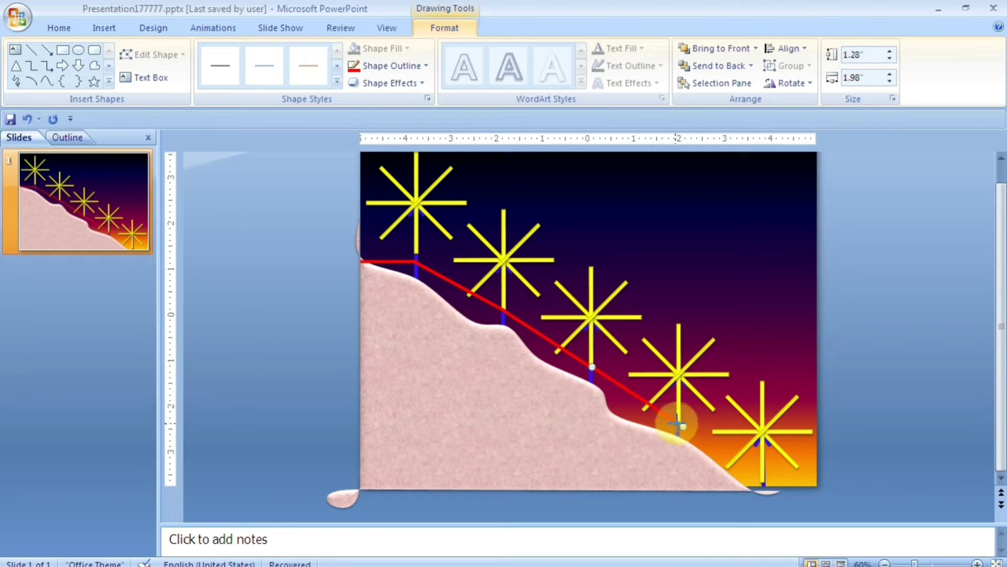
key(Right)
key(Right)
key(Right)
key(Down)
key(Down)
key(Right)
key(Right)
key(Right)
key(Down)
key(Down)
key(Down)
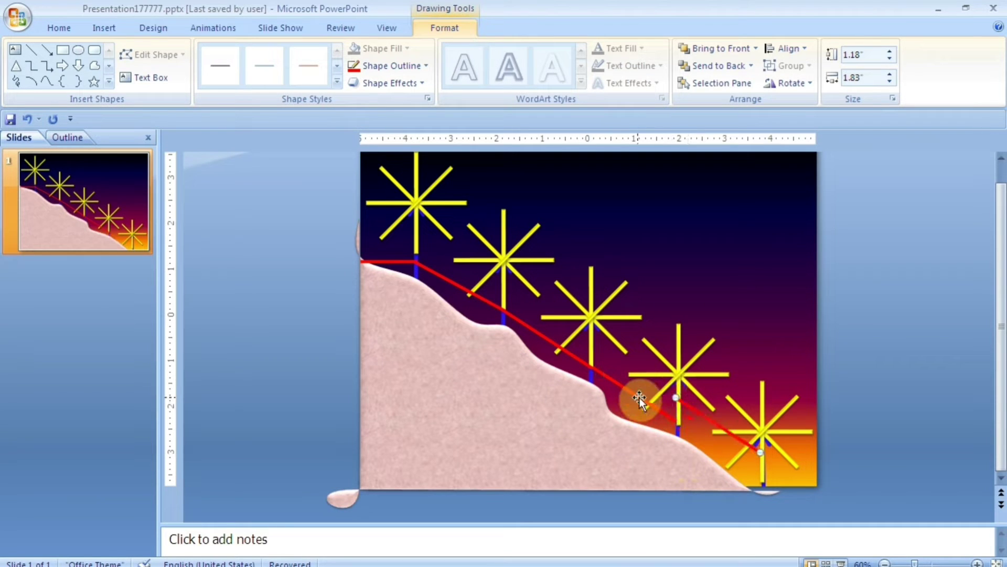
key(Right)
key(Right)
key(Right)
key(Down)
key(Down)
key(Down)
key(Right)
key(Right)
key(Right)
key(Down)
key(Down)
click(928, 365)
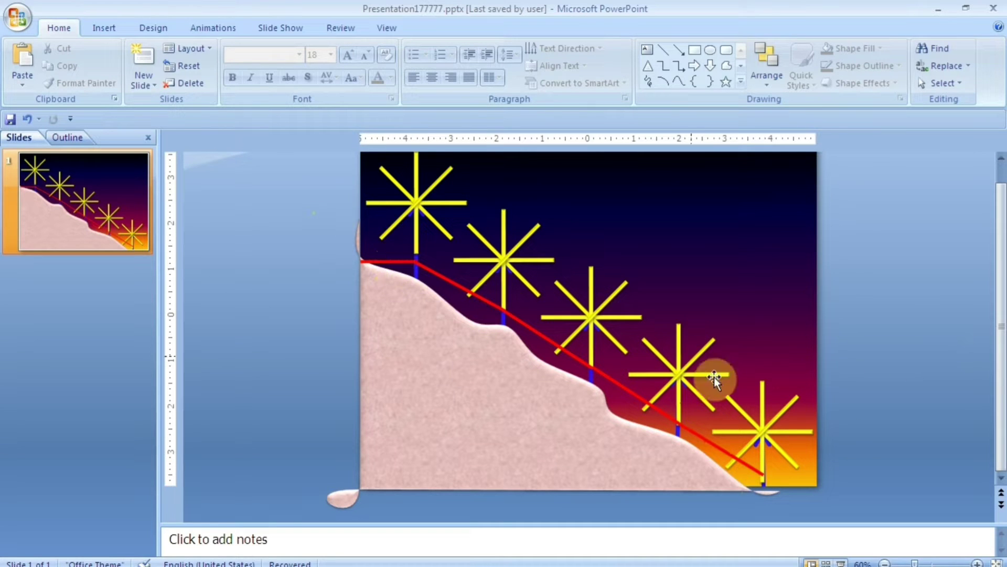
Copy the lowest red line segment and move the copy up to the slide's left edge
click(712, 442)
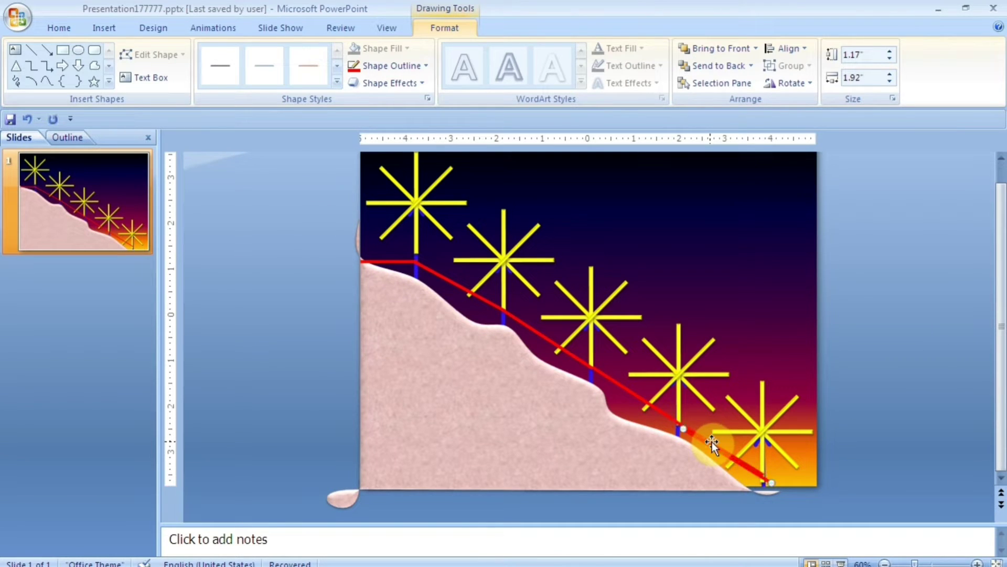
key(Down)
key(Left)
key(Left)
key(Left)
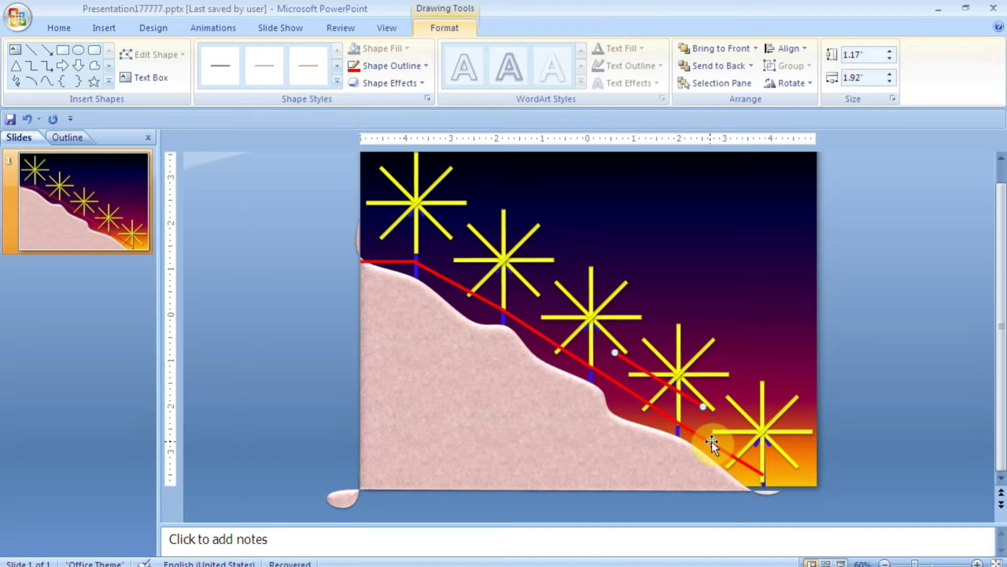
key(Up)
key(Up)
key(Up)
key(Left)
key(Left)
key(Left)
key(Up)
key(Up)
key(Up)
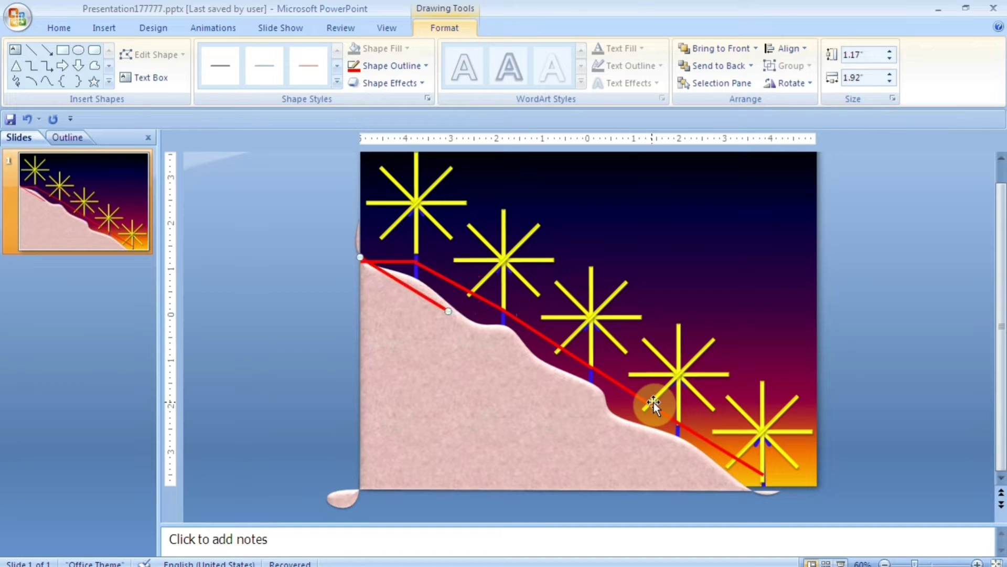
Connect the new line from the left edge to the first star, then through the second and third stars
drag(446, 312, 448, 315)
drag(415, 203, 418, 203)
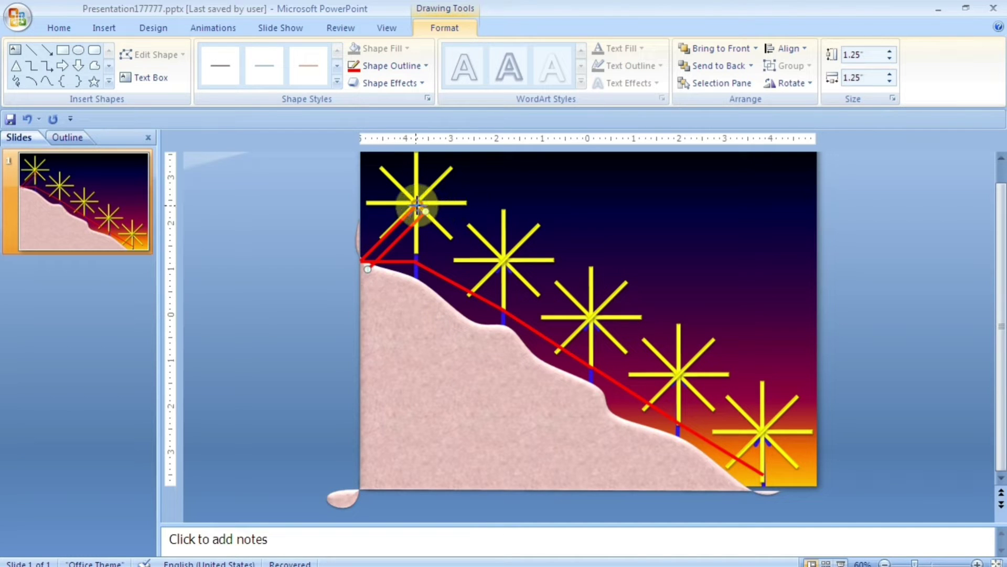
drag(360, 261, 368, 268)
drag(434, 275, 511, 267)
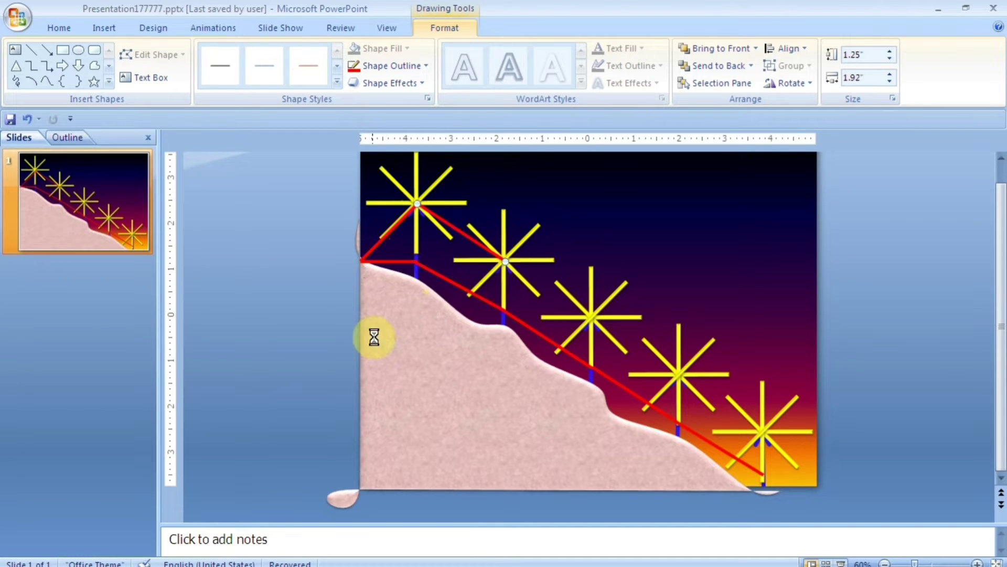
drag(458, 248, 542, 304)
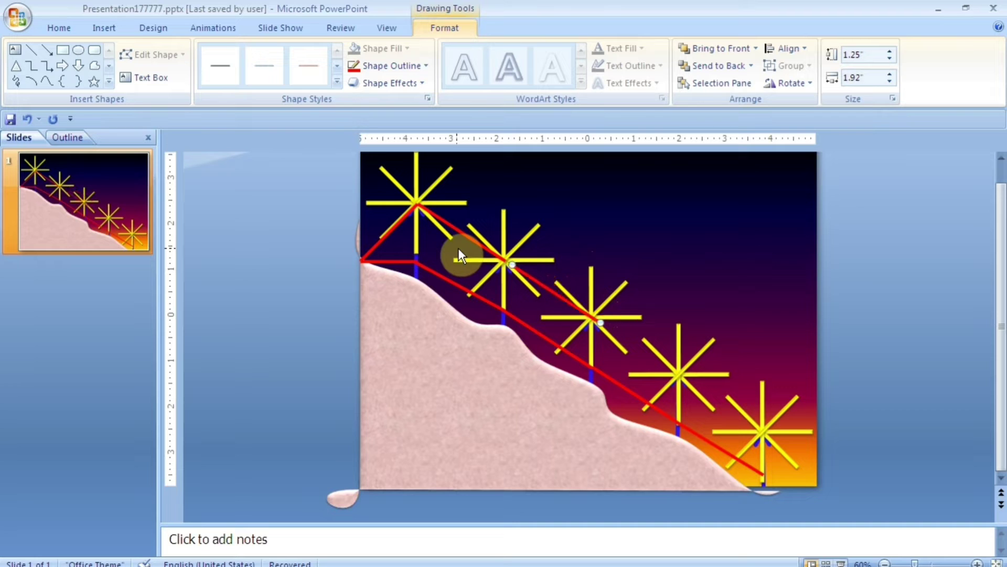
Duplicate the star-to-star line and nudge the copy onto the last stars' centres
key(ctrl+d)
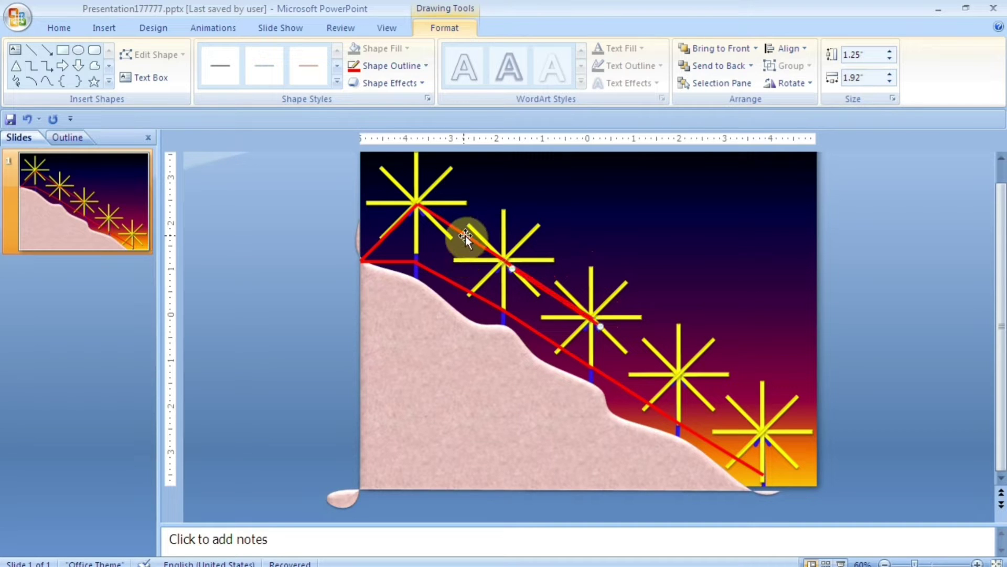
key(Right)
key(Right)
key(Right)
key(Down)
key(Down)
key(Down)
key(Right)
key(Right)
key(Right)
key(Down)
key(Down)
key(Down)
key(Right)
key(Right)
key(Right)
key(Down)
key(Down)
key(Down)
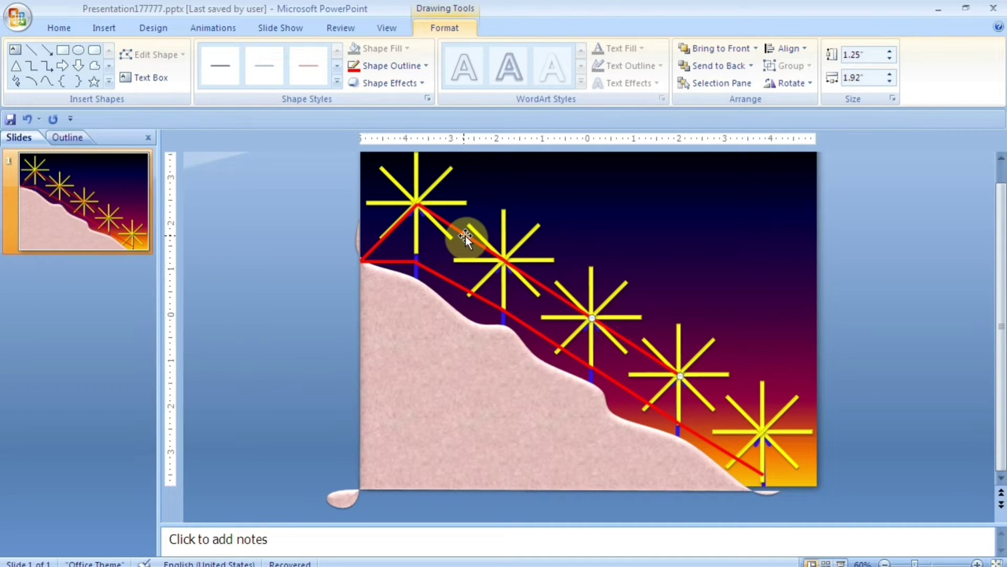
key(Right)
key(Right)
key(Right)
key(Down)
key(Down)
key(Down)
key(Right)
key(Right)
key(Right)
key(Down)
key(Down)
key(Down)
key(Right)
key(Right)
key(Right)
key(Down)
key(Down)
key(Down)
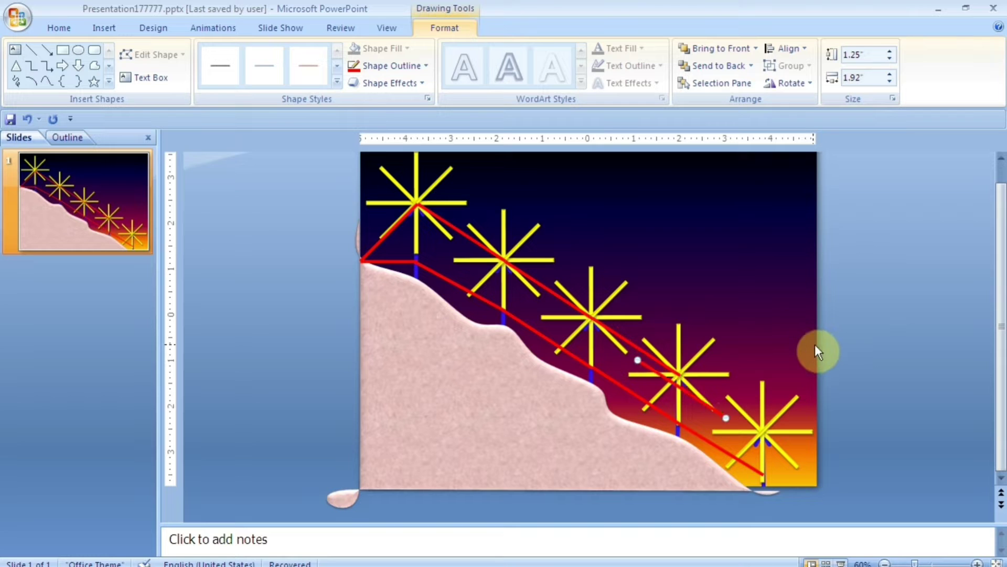
key(Right)
key(Right)
key(Right)
key(Down)
key(Down)
key(Down)
key(Right)
key(Right)
key(Right)
key(Up)
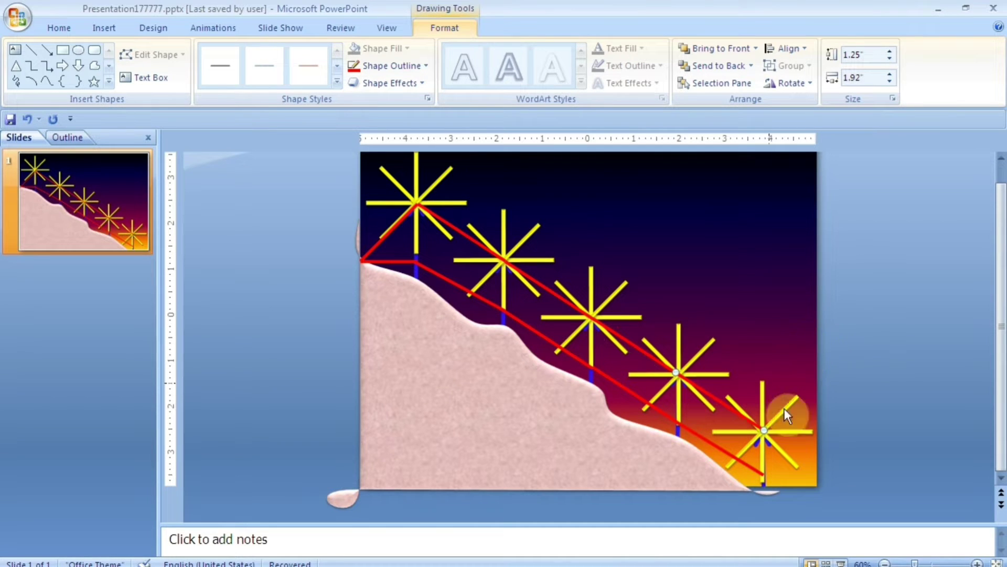
End the red line at the slide's bottom-right corner past the last star
drag(808, 432, 847, 496)
key(ctrl+z)
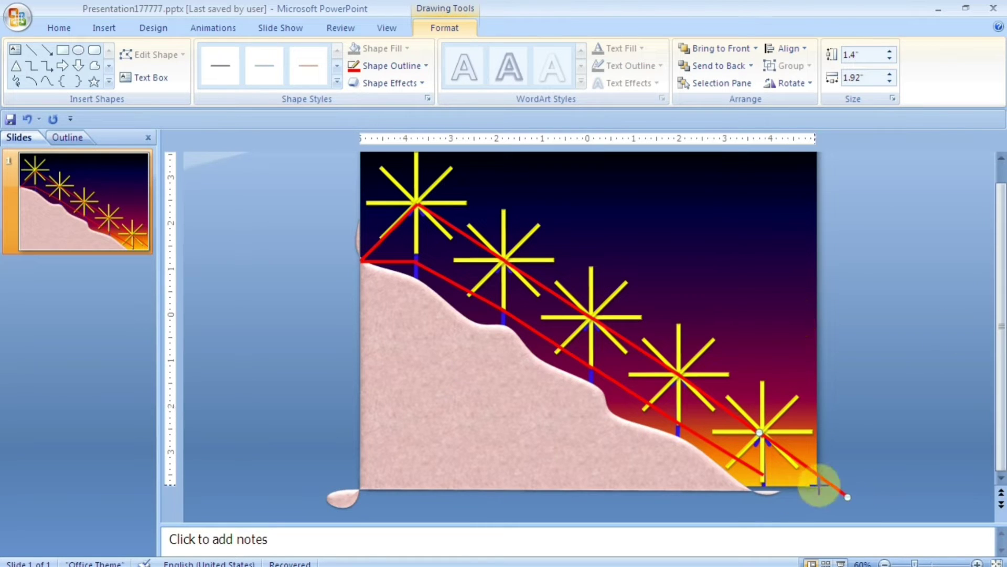
key(Escape)
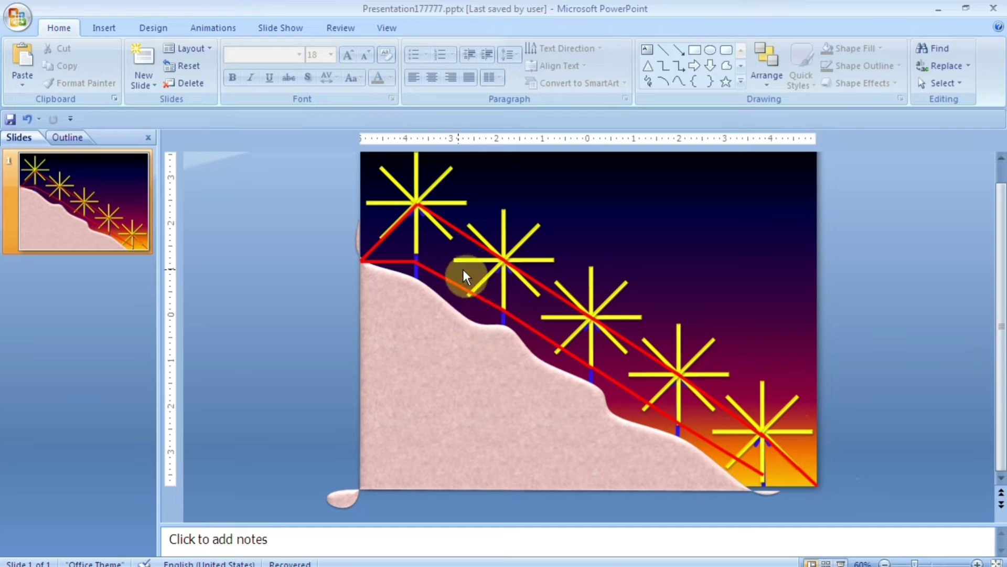
Shift the short red strut down-right to hang from the next star, then duplicate it for another star
click(379, 242)
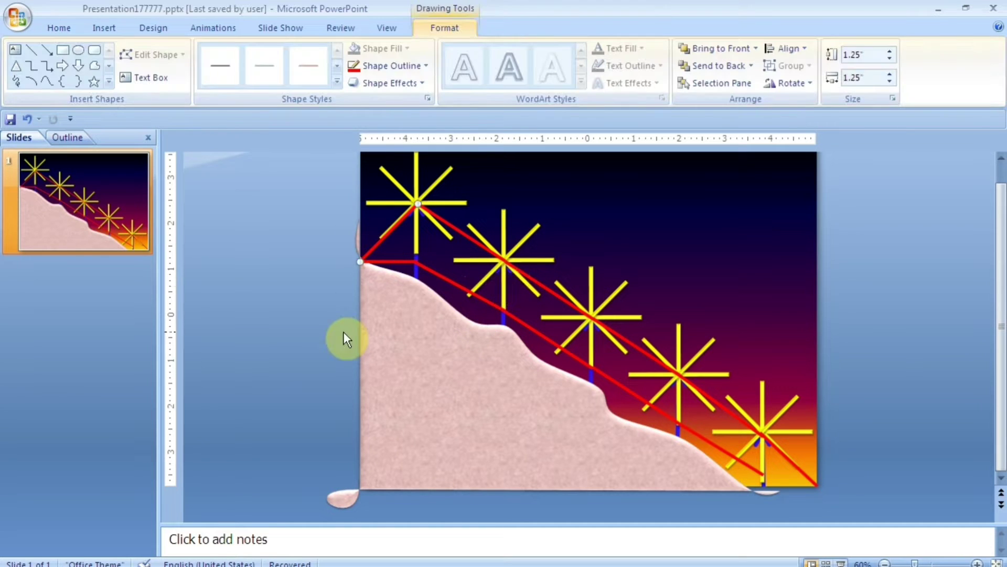
key(Right)
key(Right)
key(Right)
key(Down)
key(Down)
key(Down)
key(Right)
key(Right)
key(Right)
key(Down)
key(Down)
key(Down)
key(Right)
key(Right)
key(Right)
key(Down)
key(Down)
key(Down)
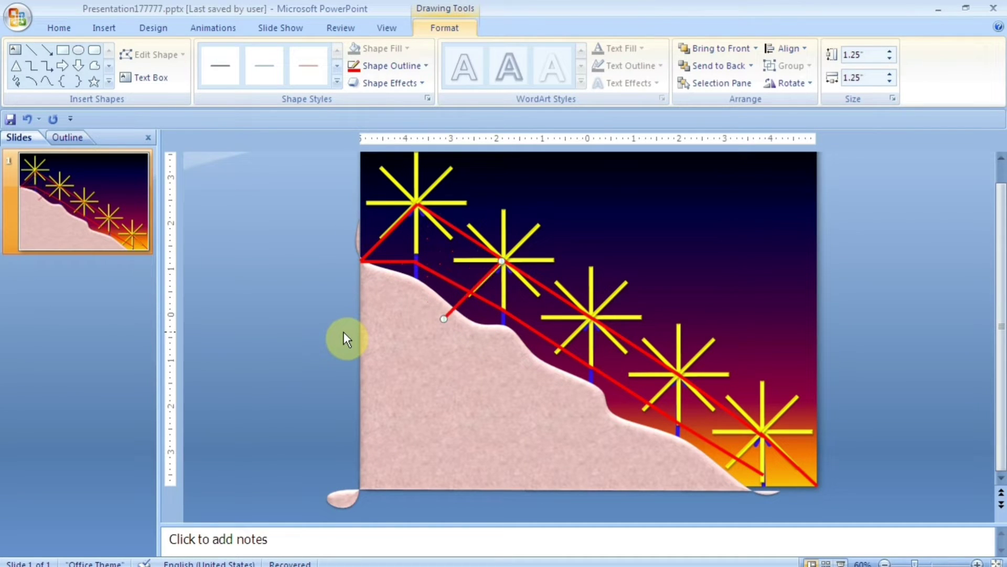
key(Right)
key(Right)
key(Right)
key(Down)
key(Down)
key(Down)
key(ctrl+d)
key(Right)
key(Right)
key(Right)
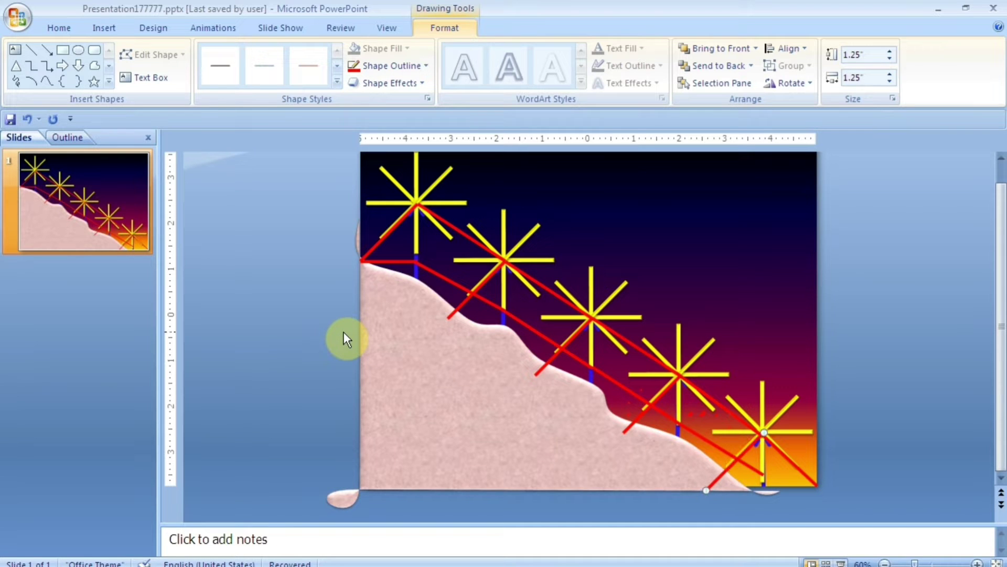
Group the four lower stars together with their red lines
click(690, 268)
drag(427, 218, 774, 504)
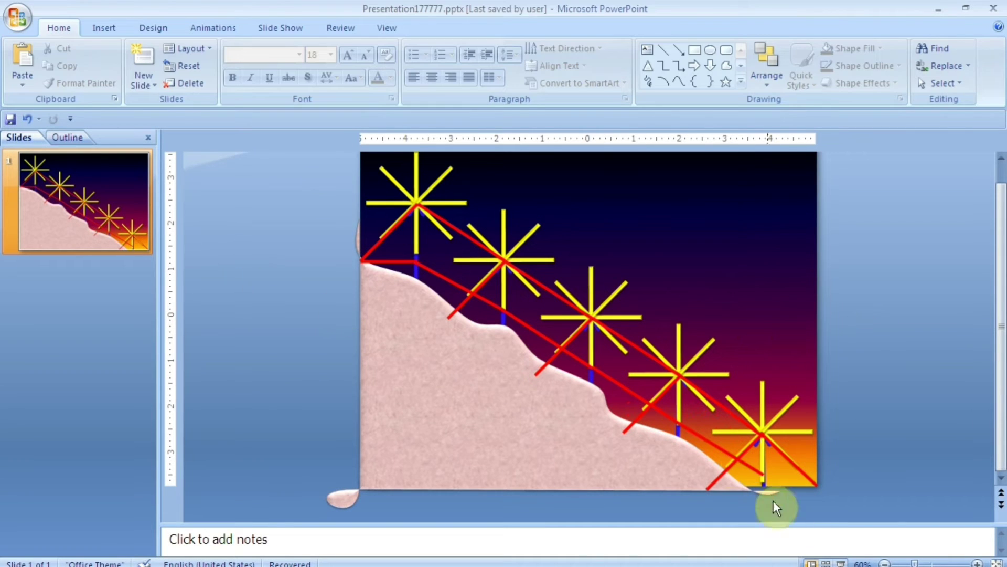
click(842, 405)
drag(357, 220, 865, 524)
click(362, 200)
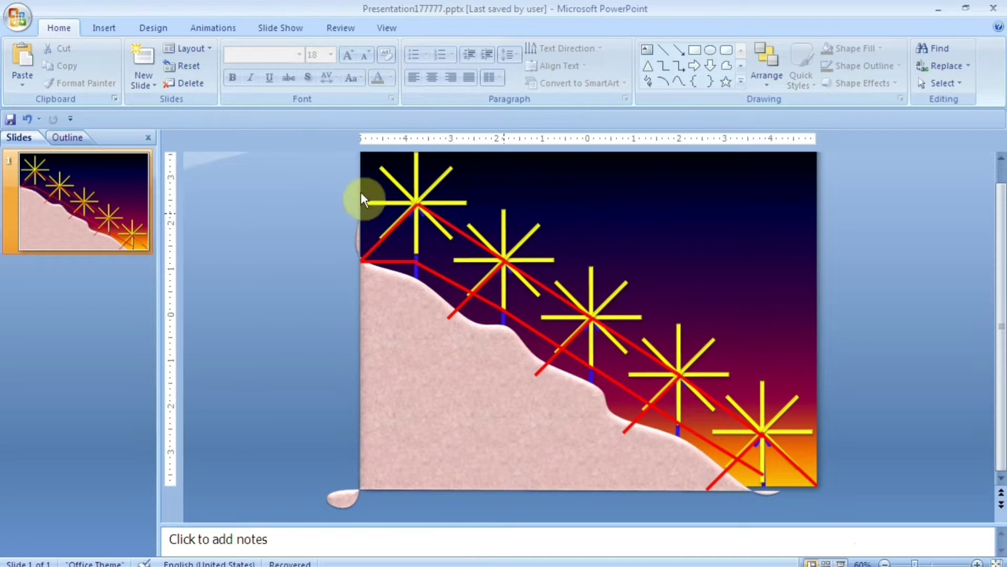
drag(351, 180, 865, 522)
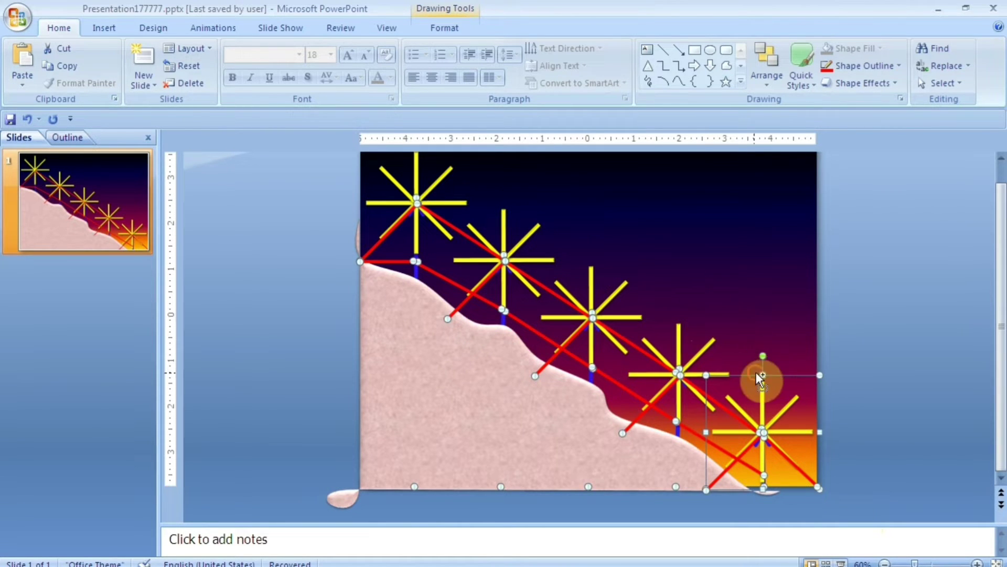
click(445, 28)
click(787, 65)
key(g)
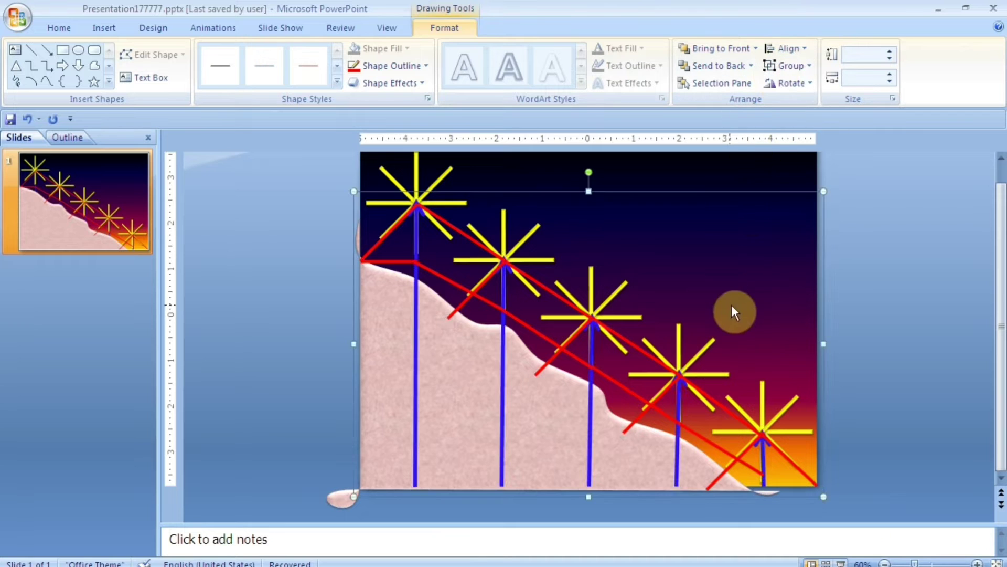
Send the group to the back so the blue stems hide behind the pink ground
click(426, 178)
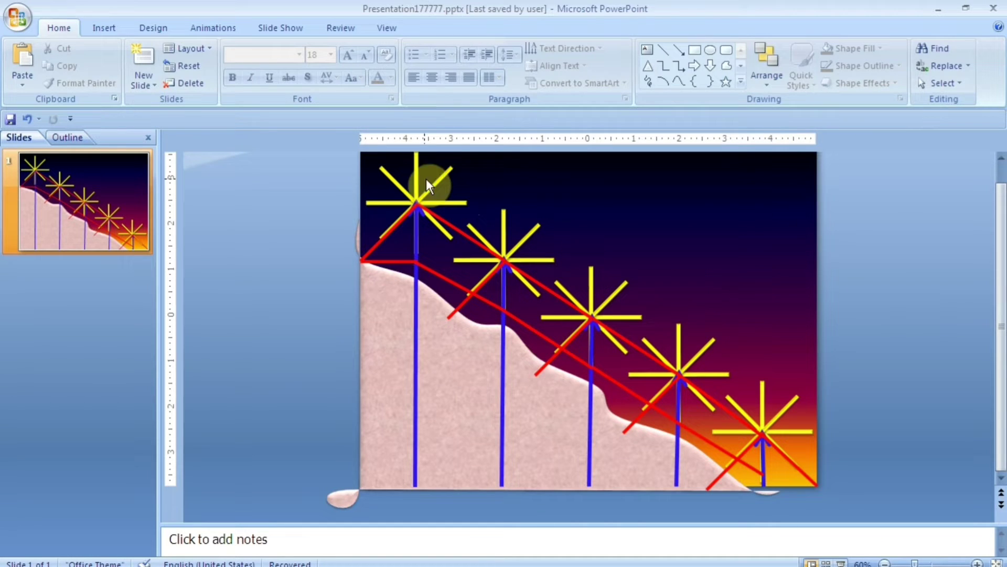
double_click(401, 203)
click(704, 67)
click(892, 302)
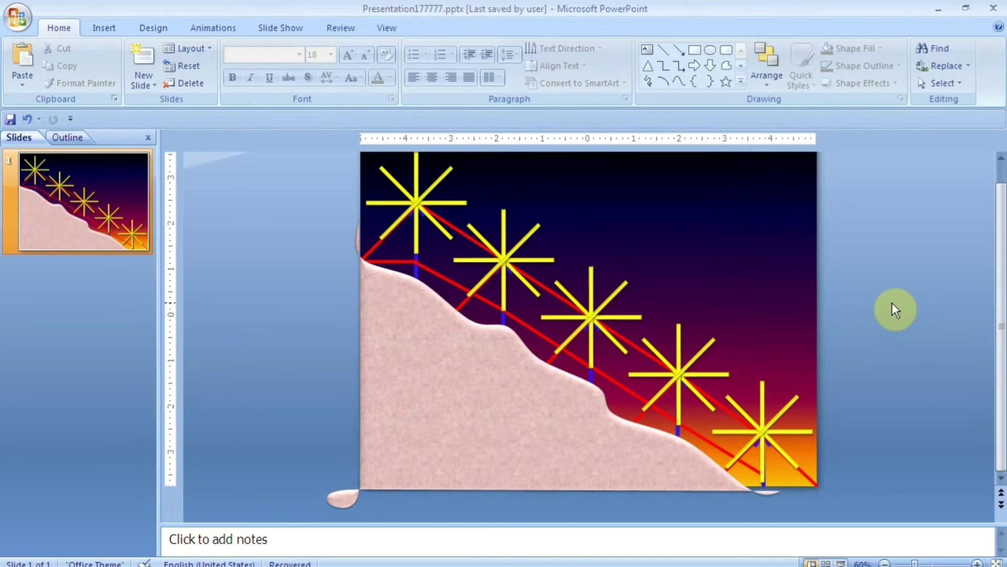
scroll(892, 303, up, 1)
List all clip art and insert the football clip onto the slide
click(104, 28)
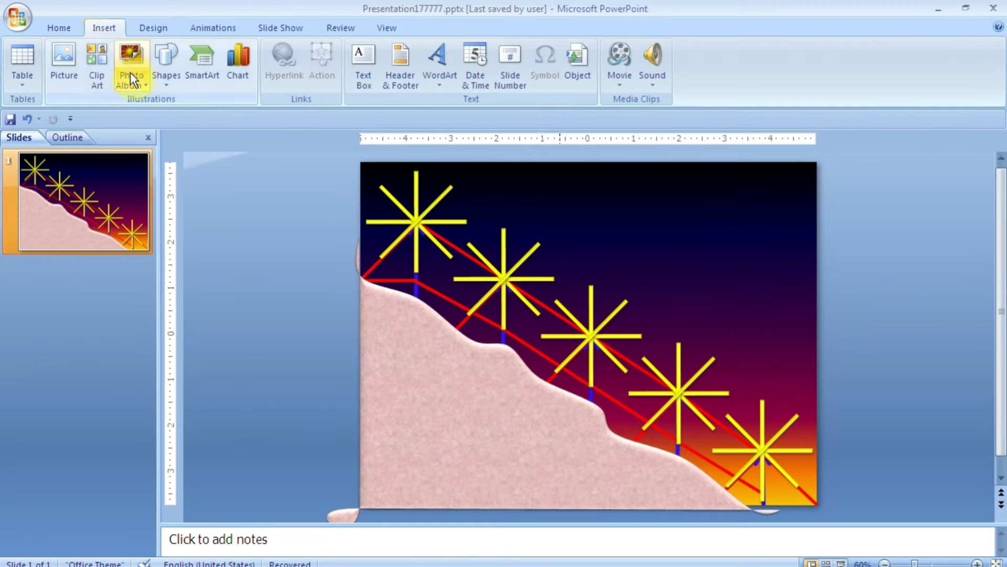
click(97, 66)
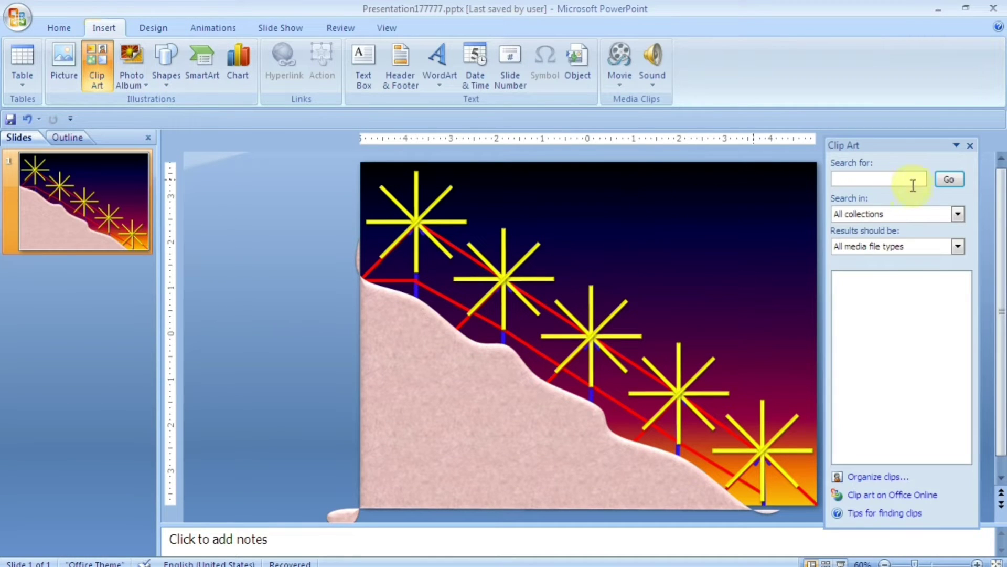
click(949, 179)
click(911, 465)
click(911, 466)
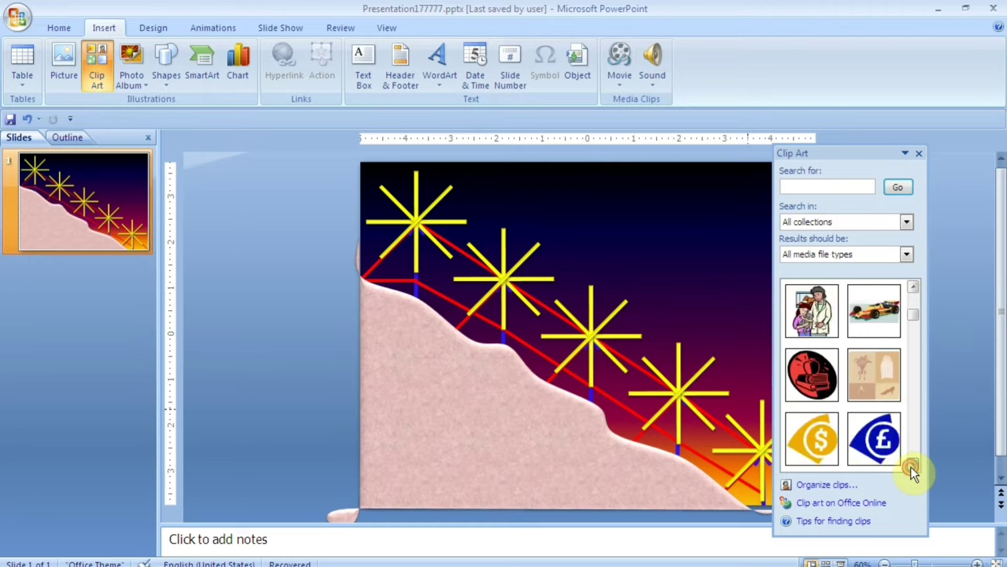
click(911, 465)
click(911, 465)
click(911, 467)
click(911, 467)
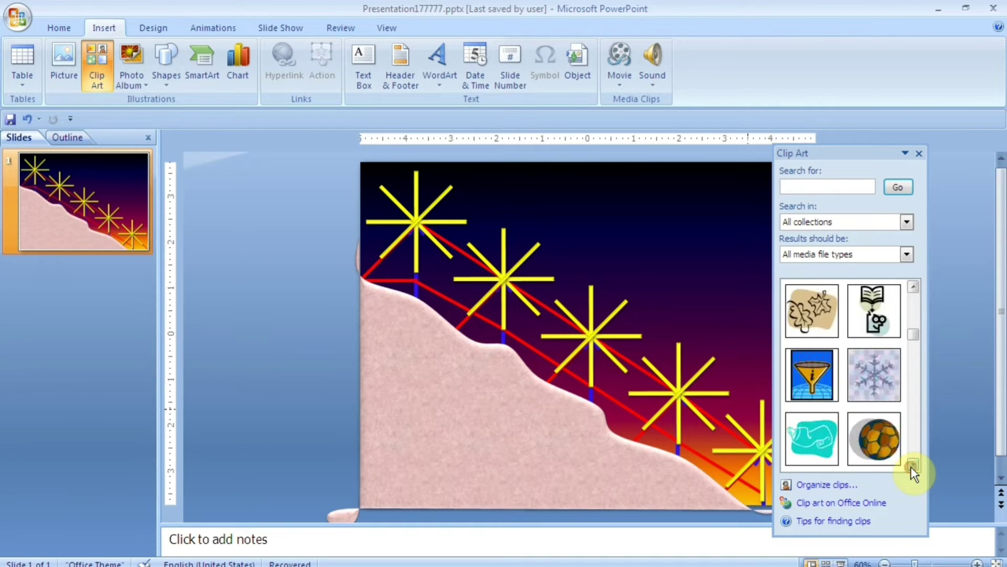
click(897, 456)
Insert the roses clip art and place it in the slide's upper right
click(911, 467)
click(911, 467)
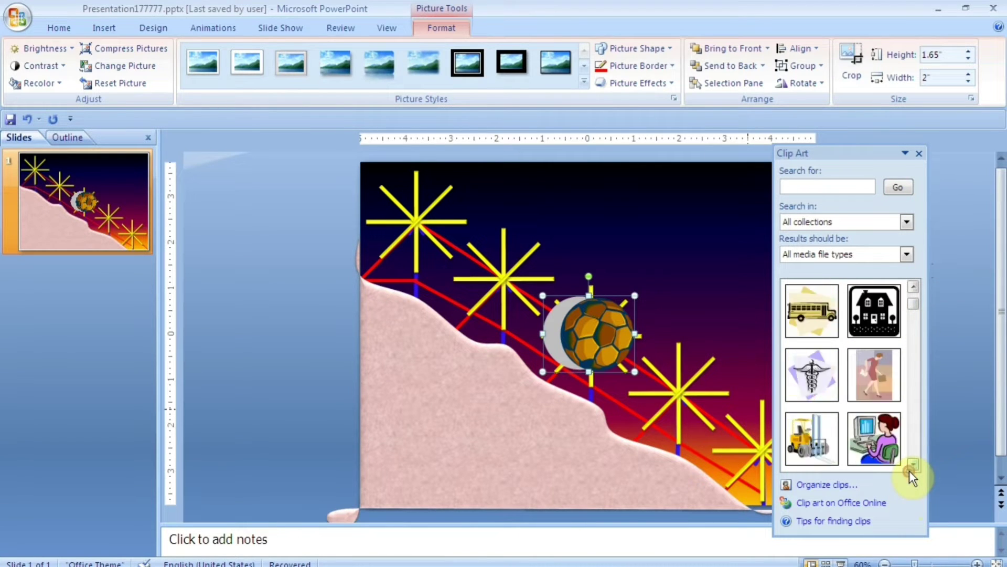
click(911, 467)
click(911, 467)
click(911, 466)
click(911, 466)
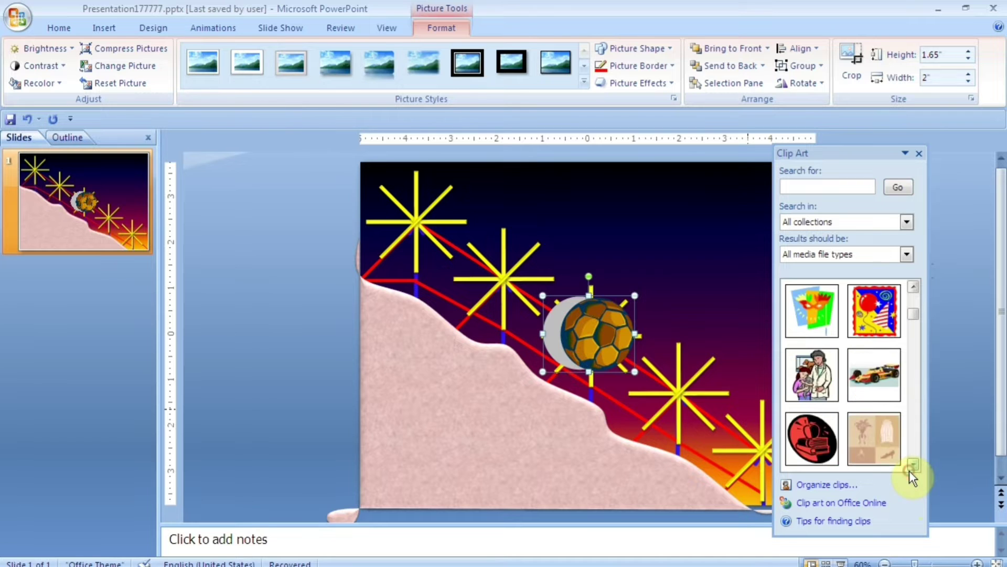
click(910, 466)
click(911, 466)
click(911, 466)
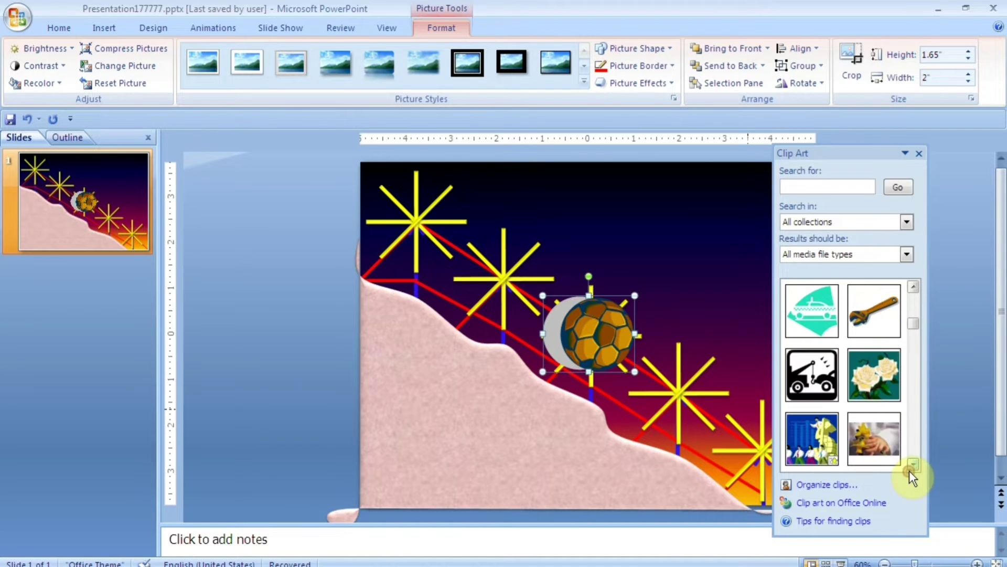
click(877, 376)
click(919, 154)
drag(674, 277, 773, 295)
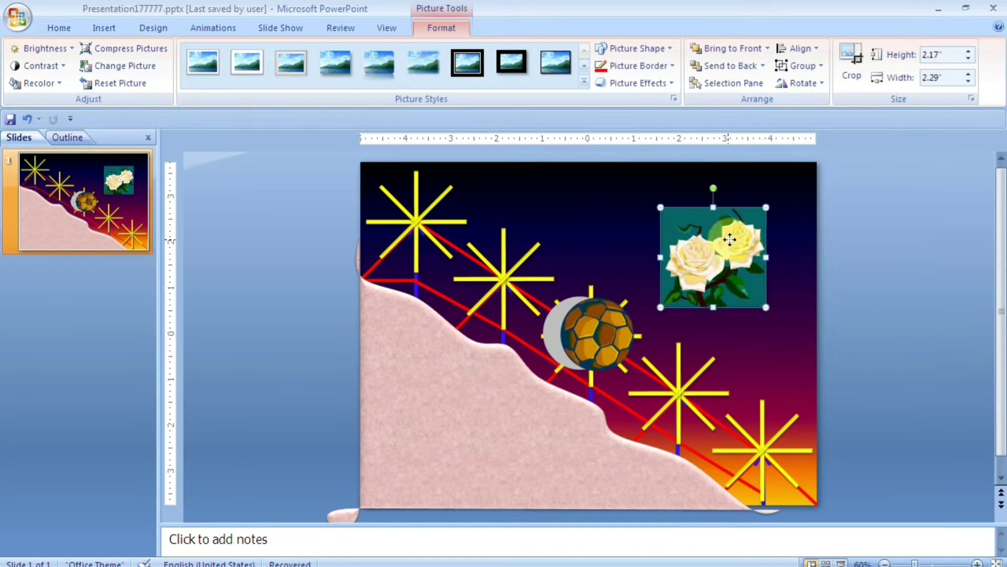
Apply the Soft Edge Oval picture style to the roses picture
click(584, 83)
key(Left)
key(Left)
key(Left)
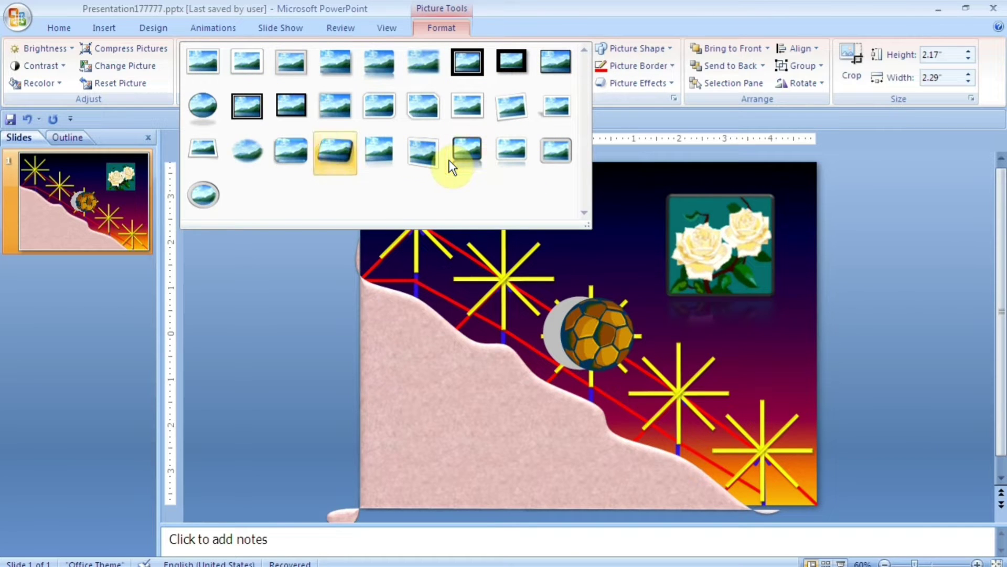
key(Left)
key(Left)
key(Return)
Make the soccer ball's pale backdrop transparent and crop the crescent off its left side
click(593, 331)
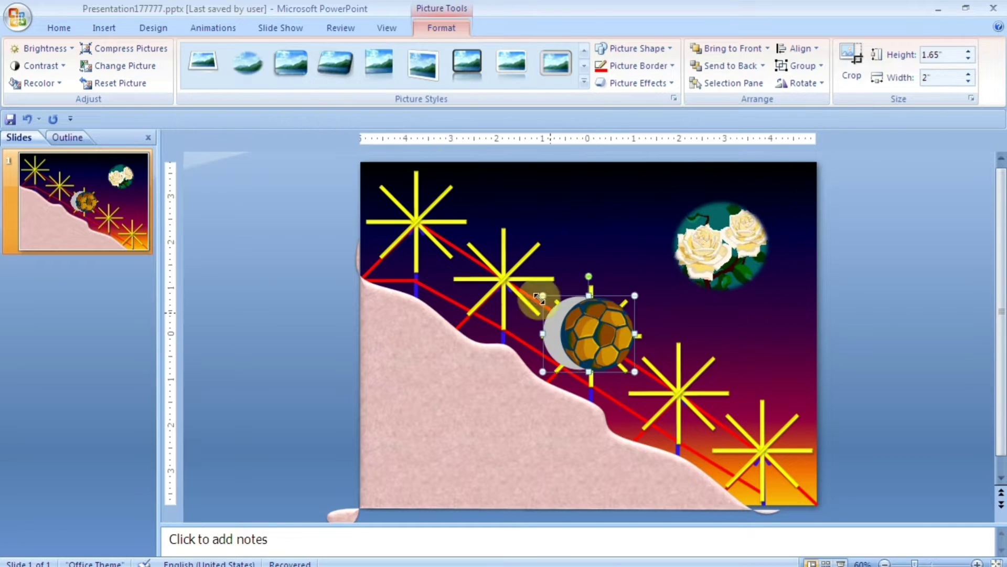
click(42, 83)
click(31, 322)
click(561, 332)
click(852, 61)
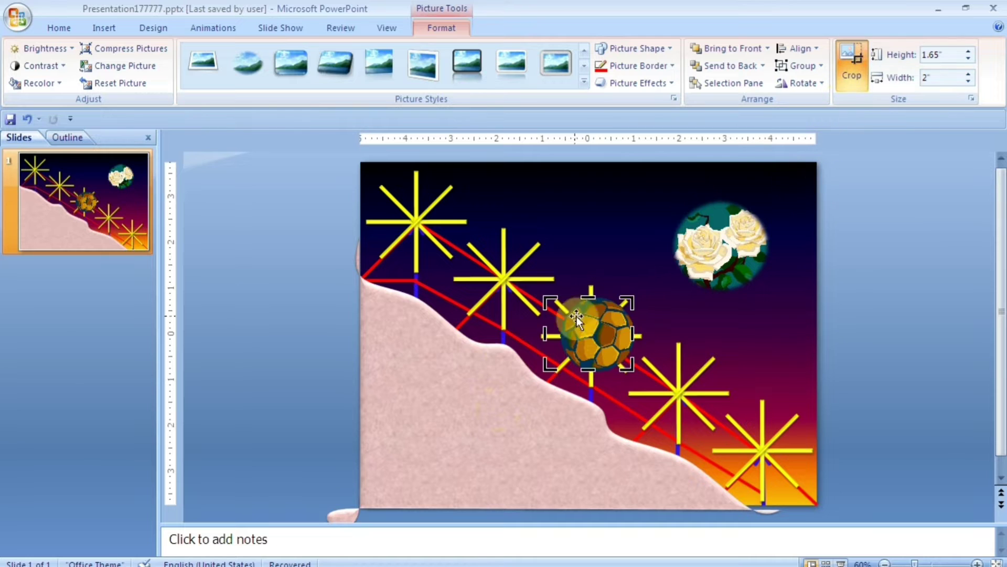
drag(543, 334, 561, 334)
click(686, 324)
Save, shrink the ball to 0.7" tall and nudge it above the first starburst
click(11, 119)
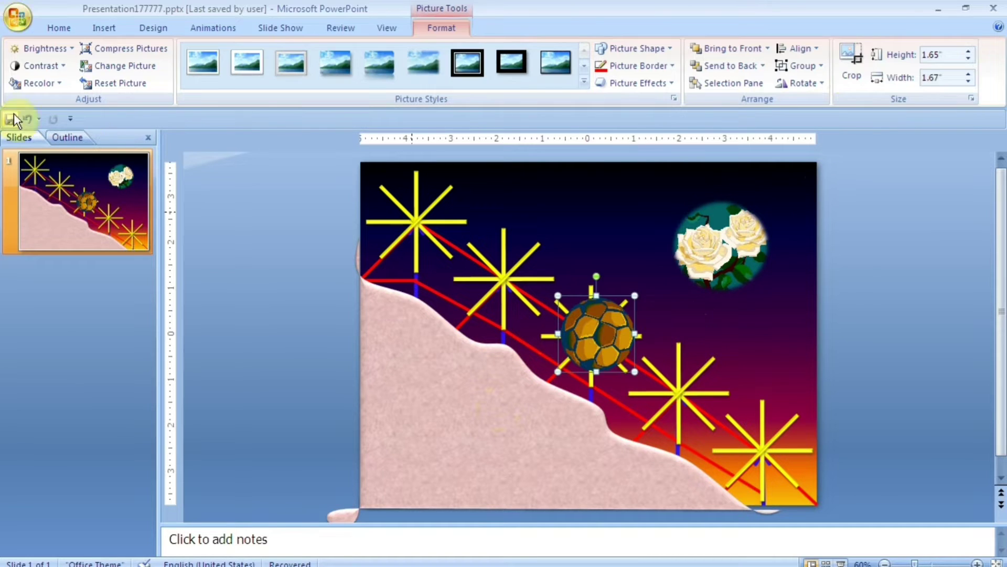
click(968, 59)
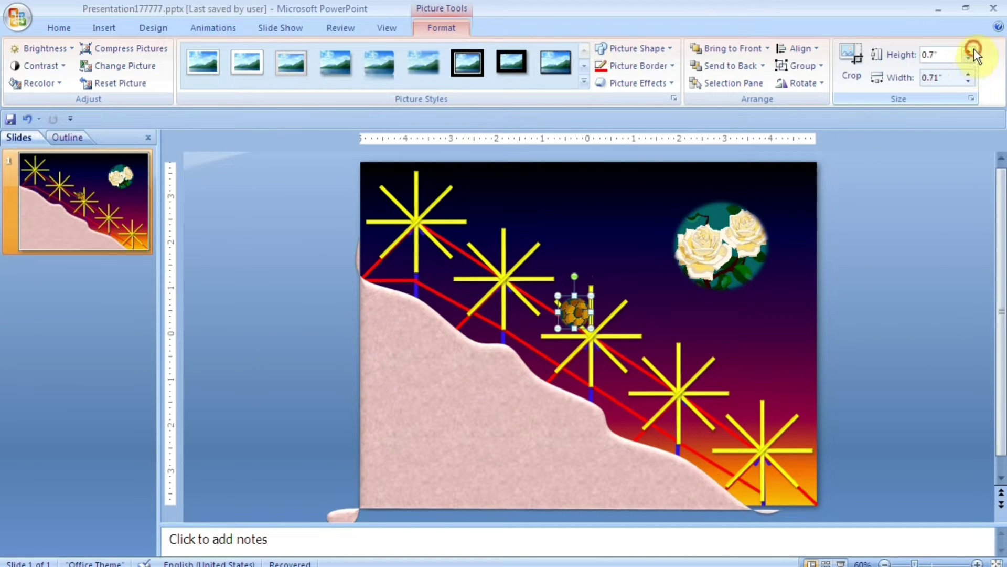
key(Up)
key(Up)
key(Up)
key(Up)
key(Up)
key(Up)
key(Left)
key(Left)
key(Left)
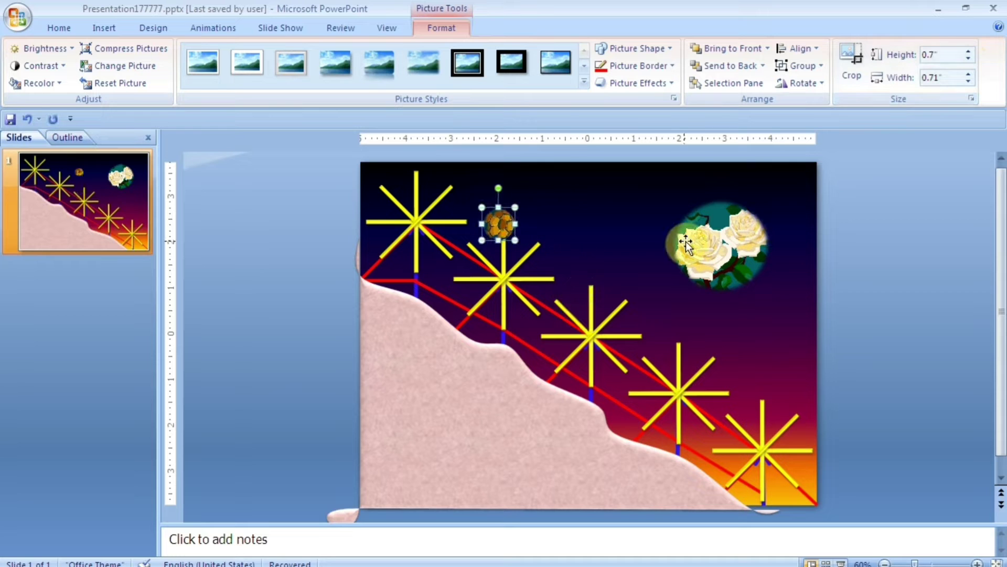
key(Left)
key(Left)
key(Left)
key(Up)
key(Up)
key(Up)
key(Left)
key(Left)
key(Left)
key(Up)
key(Up)
key(Up)
key(Up)
key(Up)
key(Up)
key(Right)
key(Right)
key(Right)
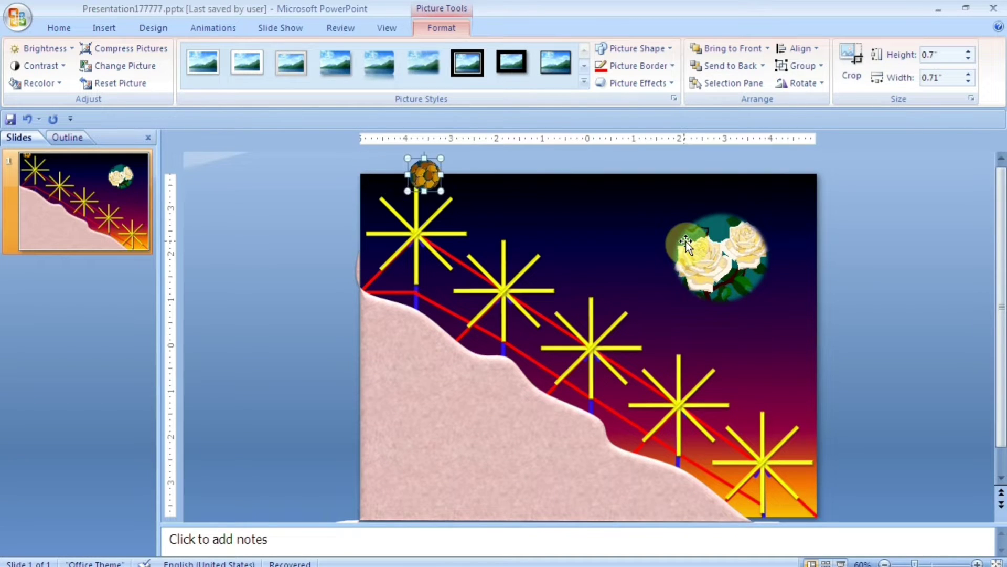
Give the slide background a teal-blue preset gradient and run the slide show
right_click(596, 179)
click(650, 336)
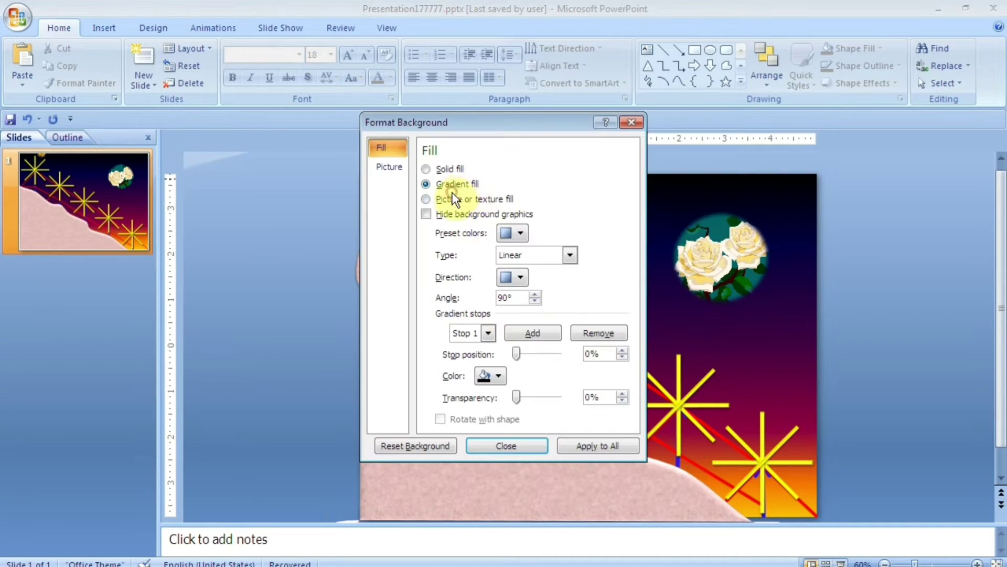
click(512, 232)
click(535, 286)
click(632, 121)
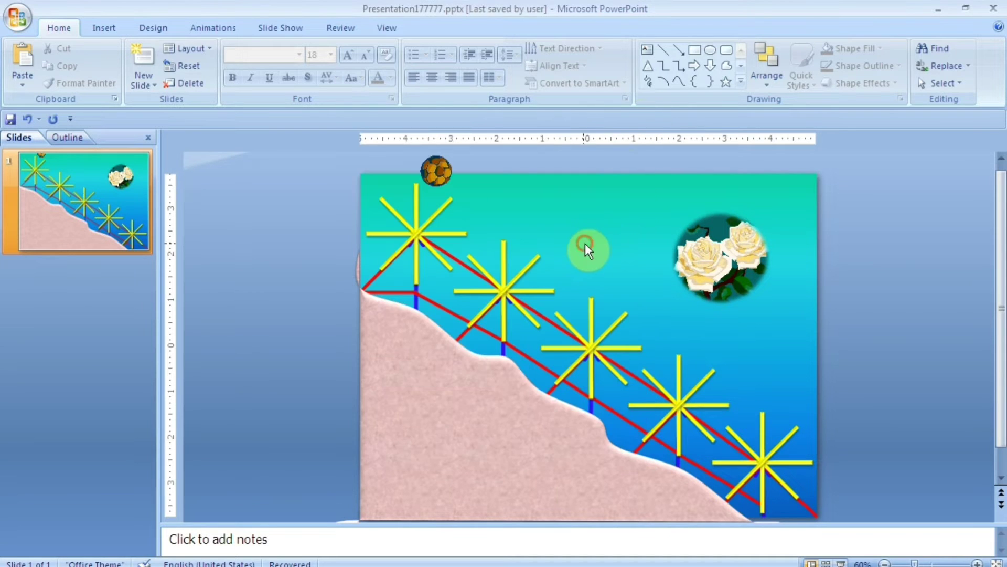
key(F5)
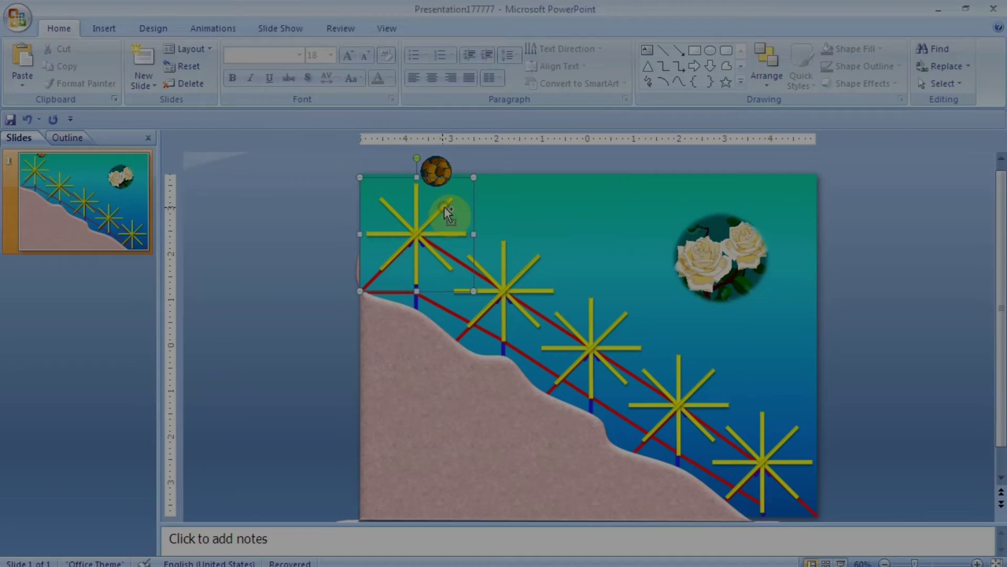
Select all five starbursts and add a Spin emphasis effect through Custom Animation
shift+click(504, 252)
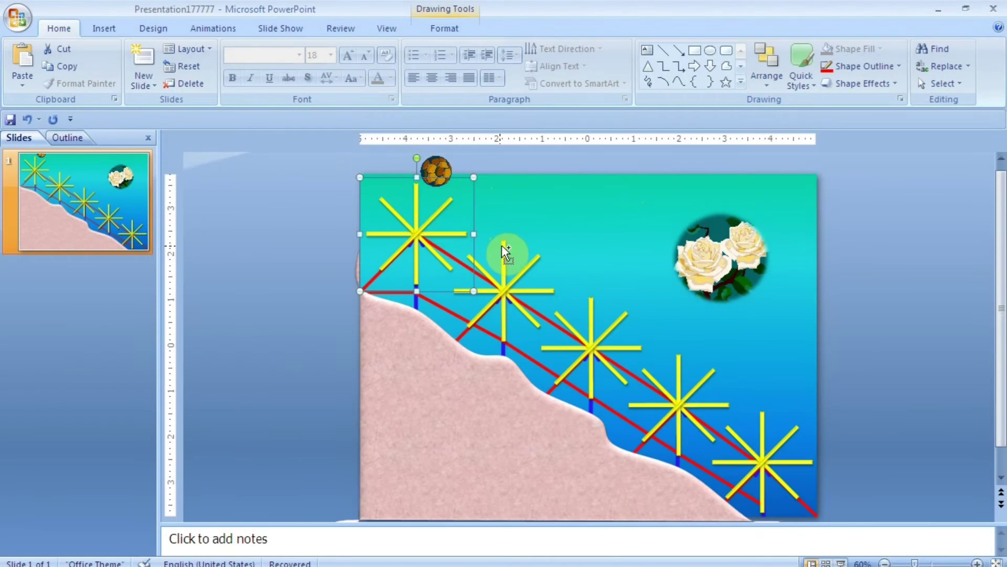
shift+click(588, 309)
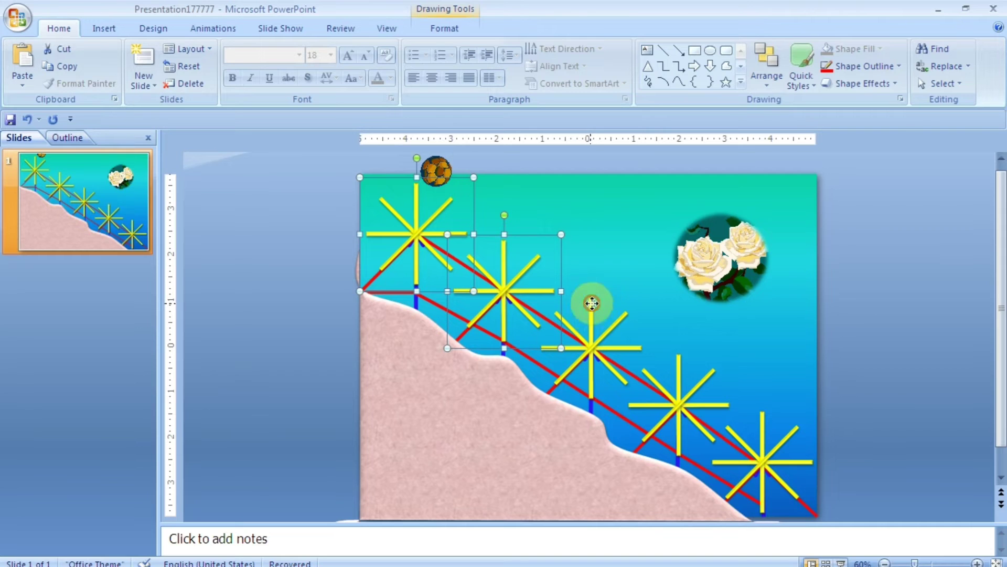
shift+click(733, 428)
shift+click(767, 445)
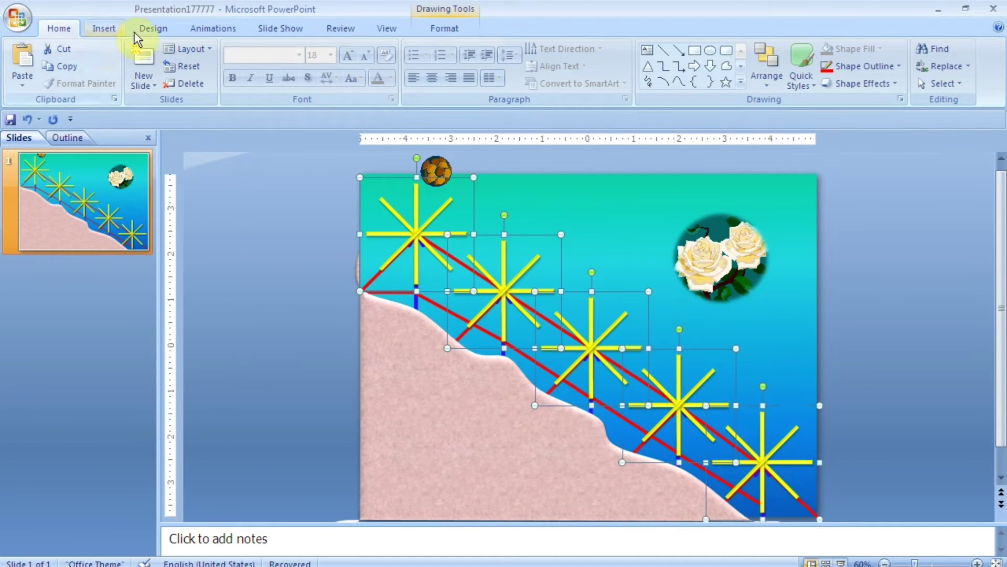
click(214, 28)
click(100, 77)
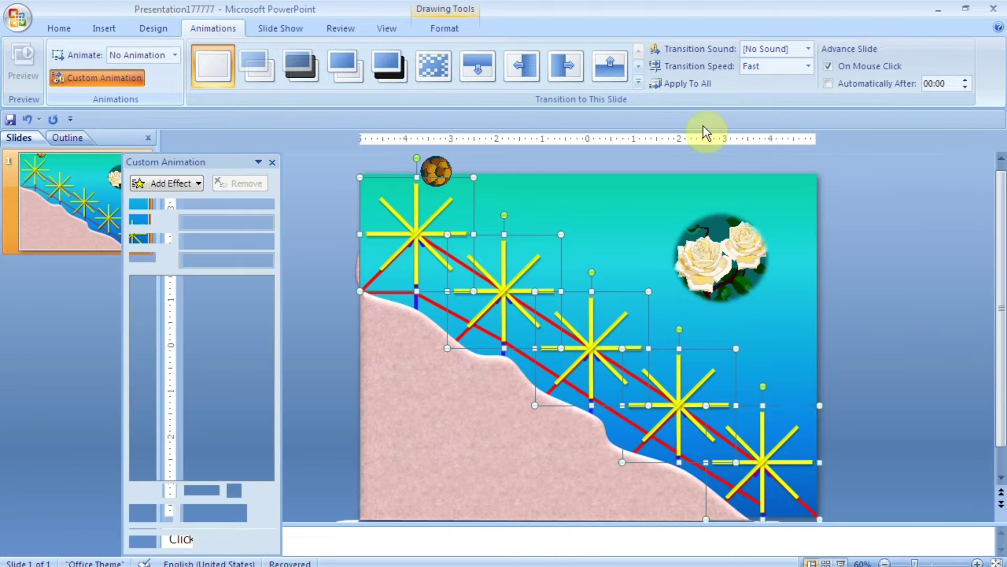
click(162, 183)
mouse_move(150, 220)
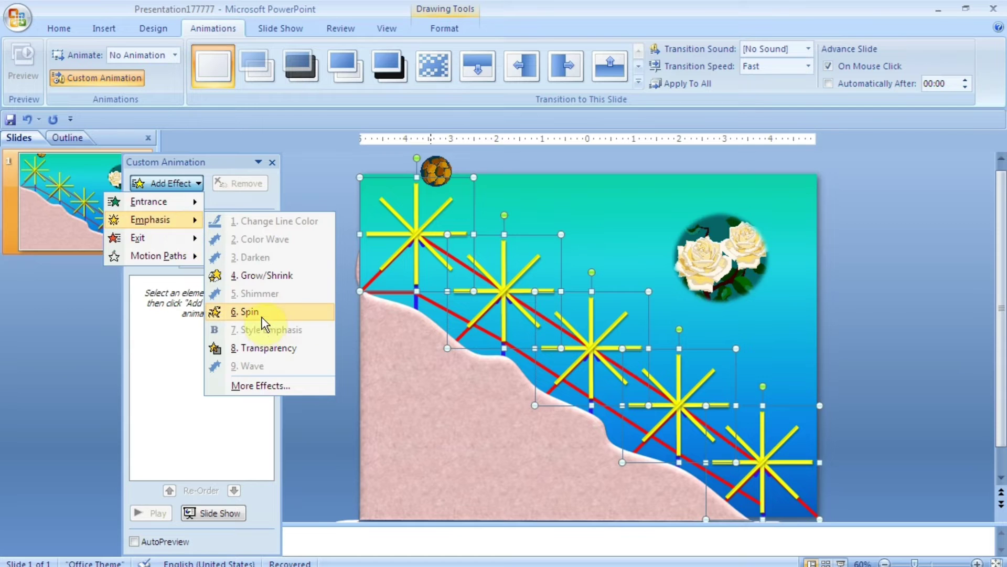
click(263, 311)
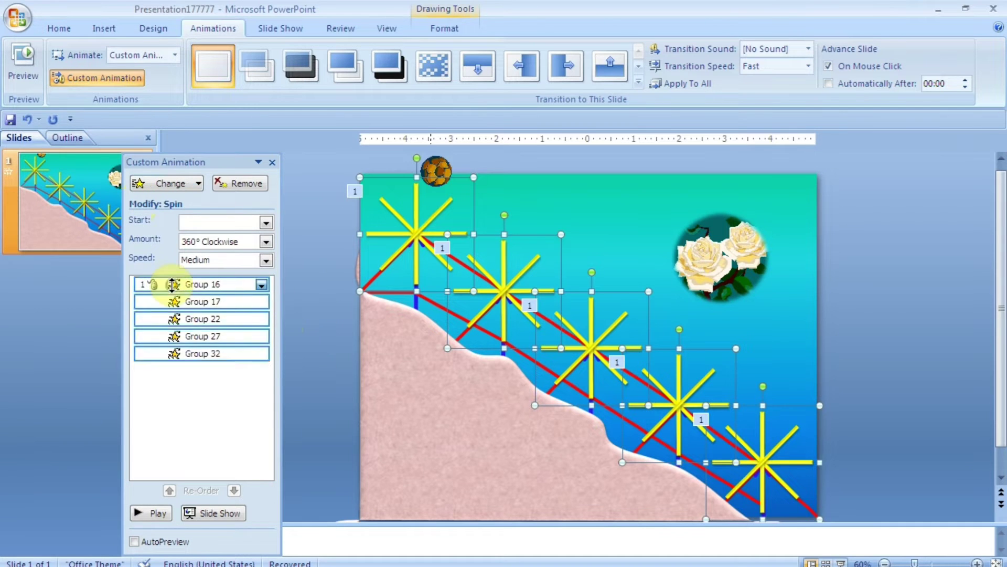
In Spin Timing, set the starburst spin to start With Previous and repeat Until End of Slide
click(261, 284)
click(172, 376)
click(389, 196)
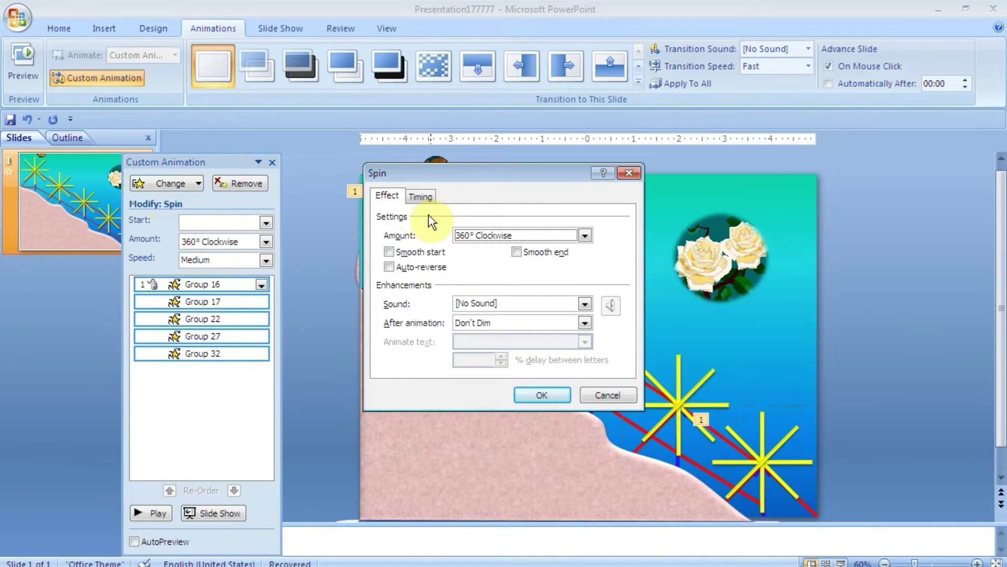
click(512, 234)
click(520, 363)
click(420, 197)
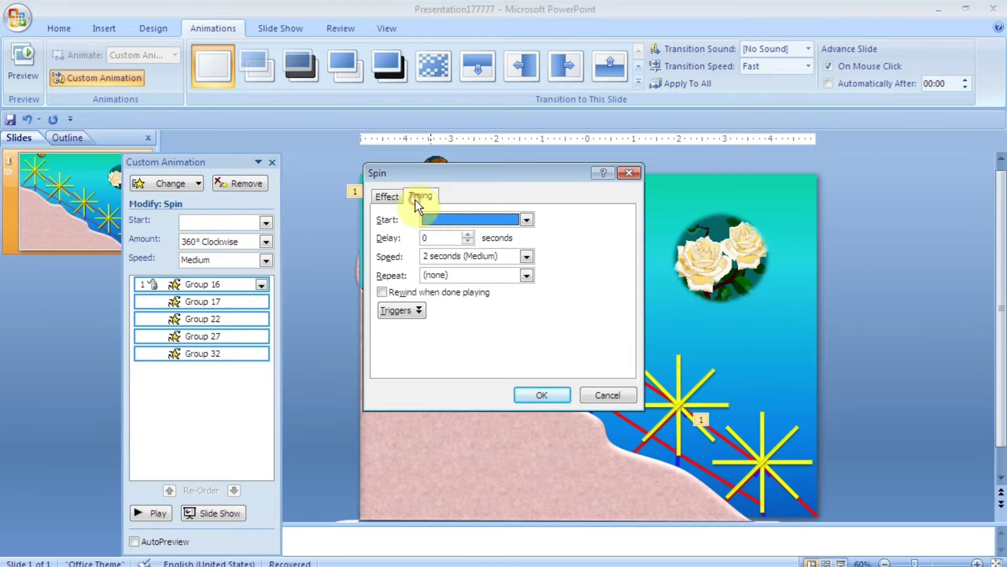
click(526, 220)
click(466, 248)
click(526, 256)
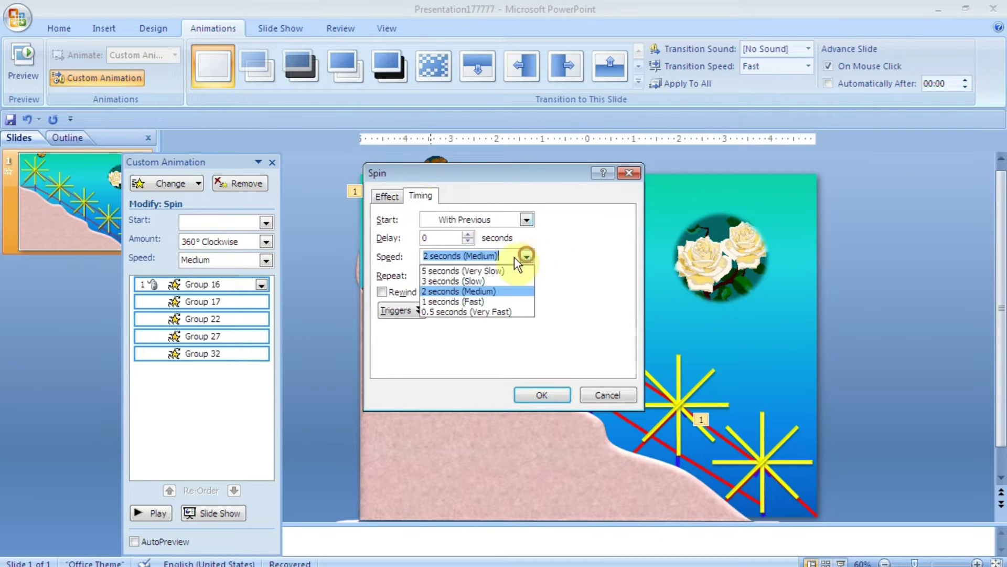
click(457, 284)
click(526, 275)
click(438, 361)
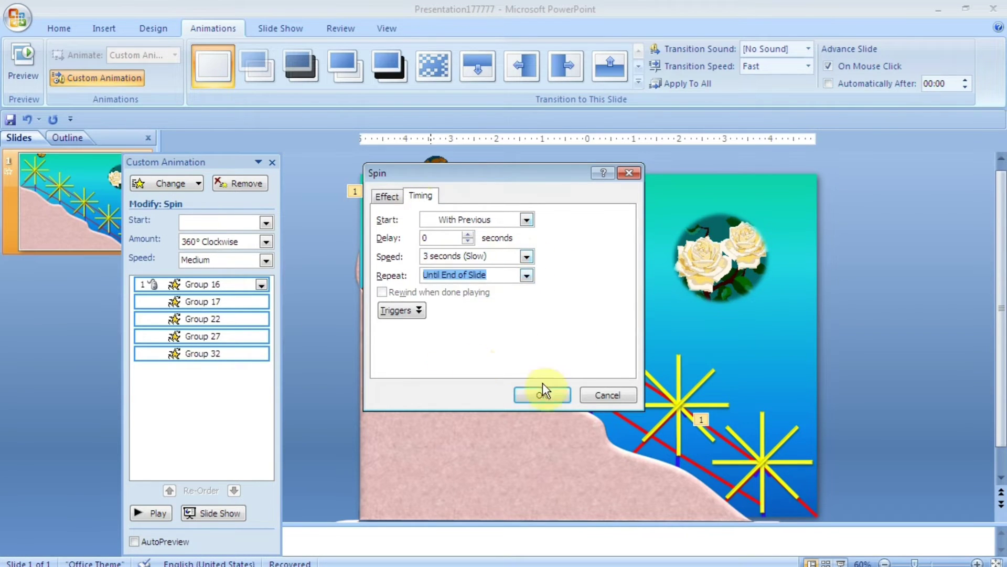
click(543, 393)
Set the spin amount to Full Spin (360°) Clockwise, preview, and keep speed Very Slow
click(264, 242)
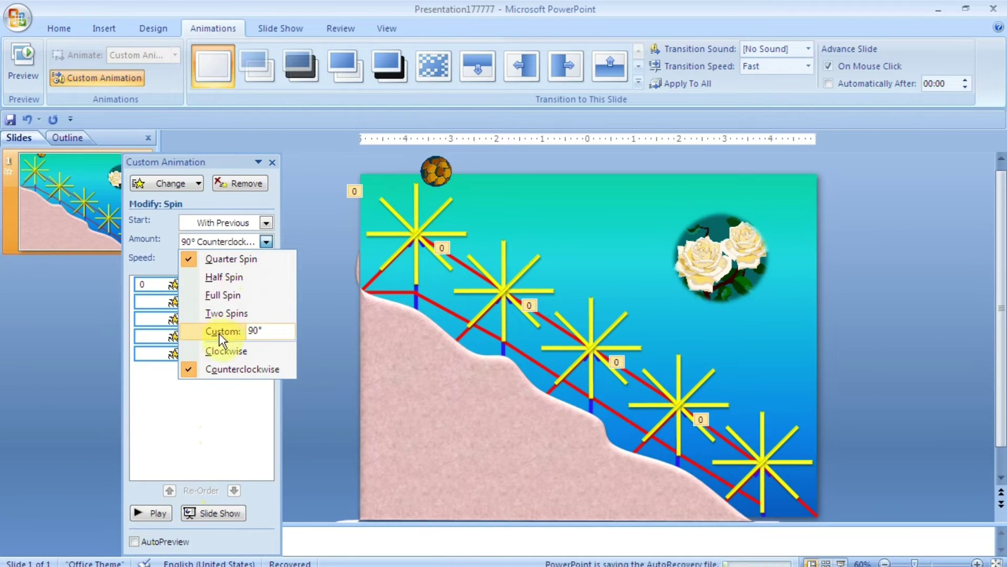
click(221, 348)
click(265, 243)
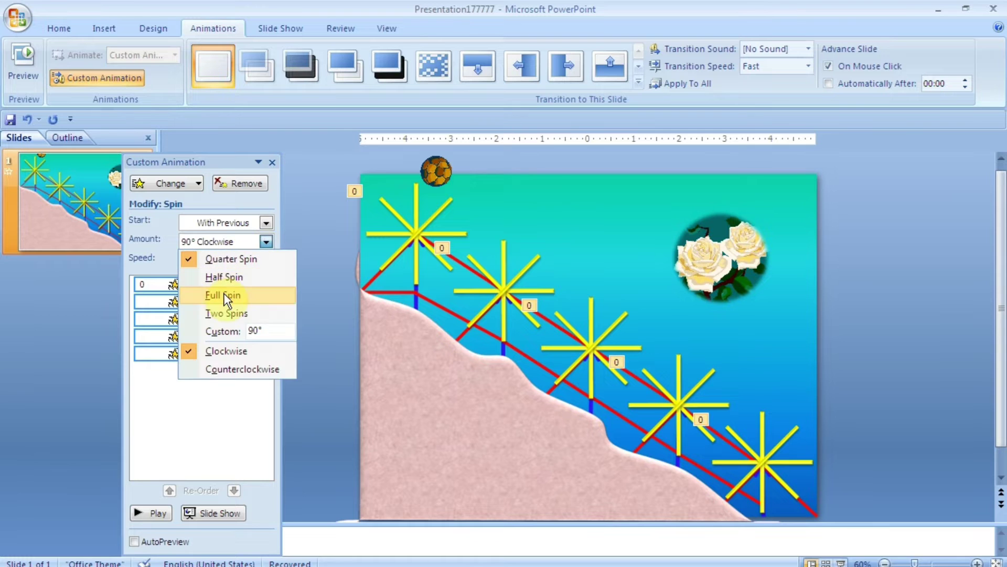
click(228, 296)
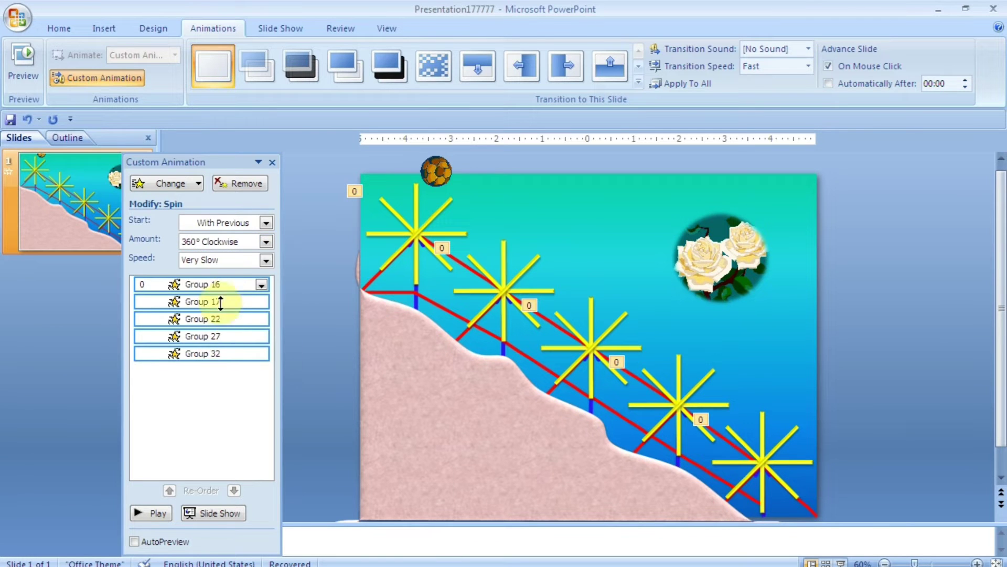
click(140, 510)
click(267, 260)
click(226, 260)
click(227, 259)
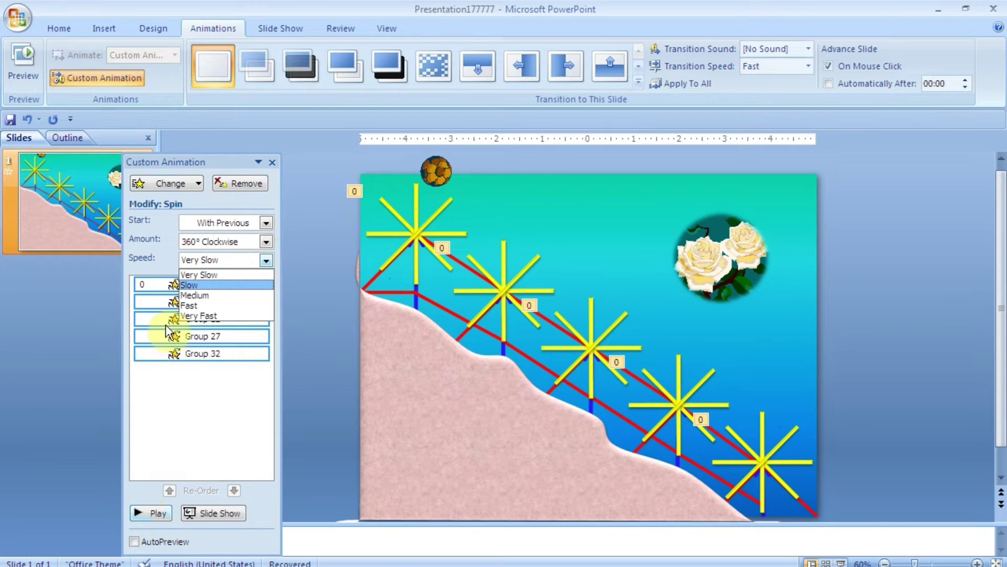
Change the starburst spin duration to 8 seconds in Spin Timing and preview the slower spins
click(207, 275)
click(261, 302)
click(202, 391)
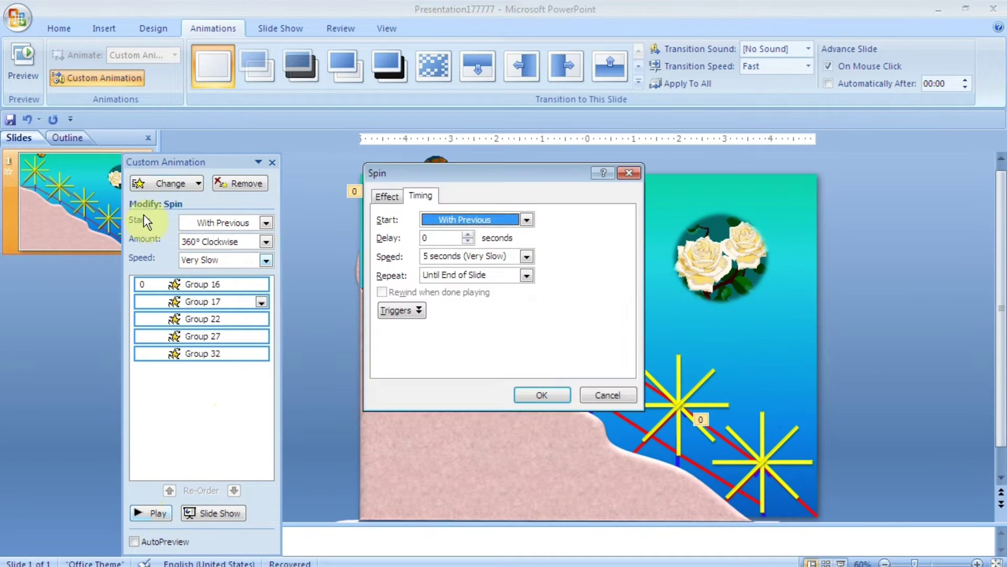
click(420, 195)
click(392, 197)
click(507, 234)
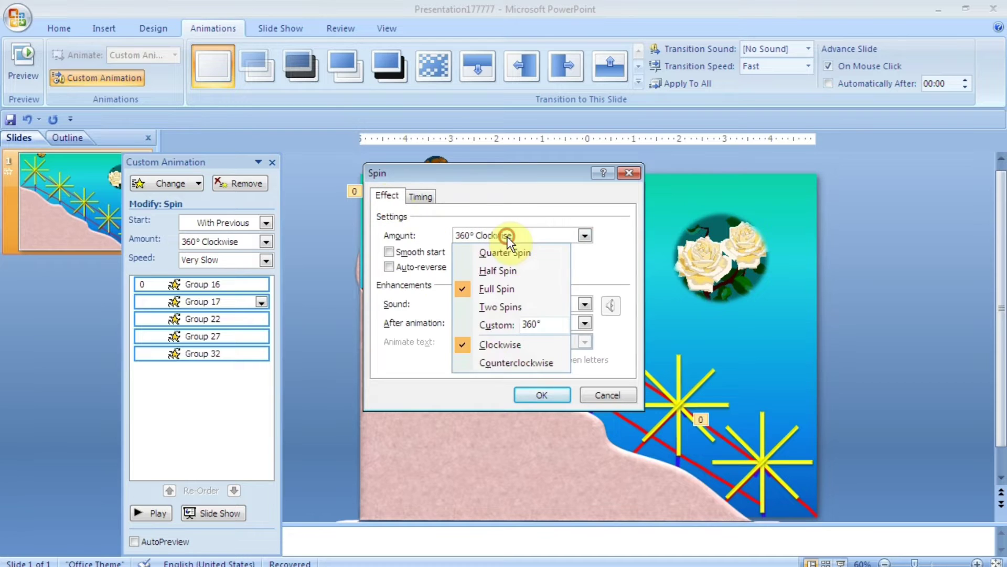
click(424, 198)
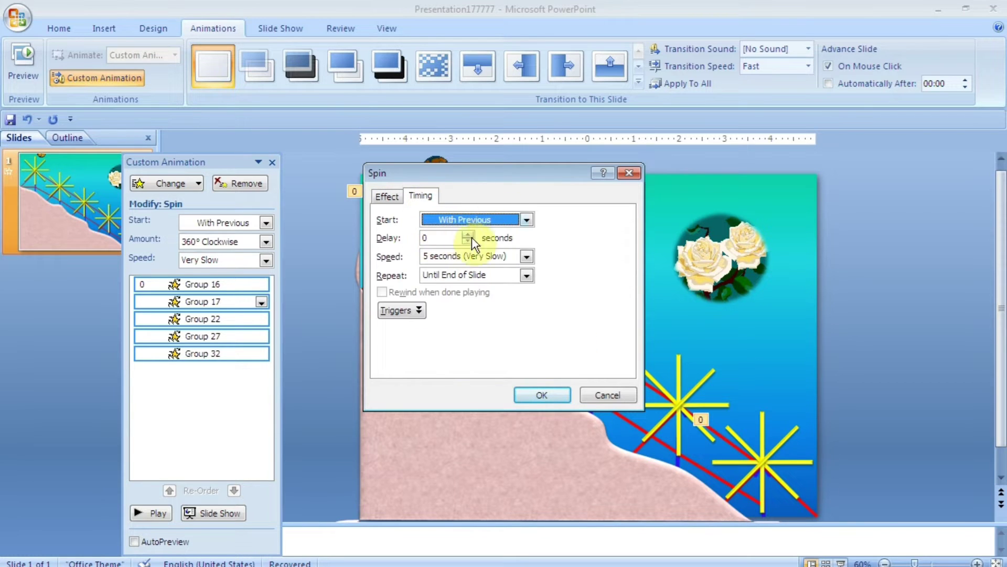
click(498, 255)
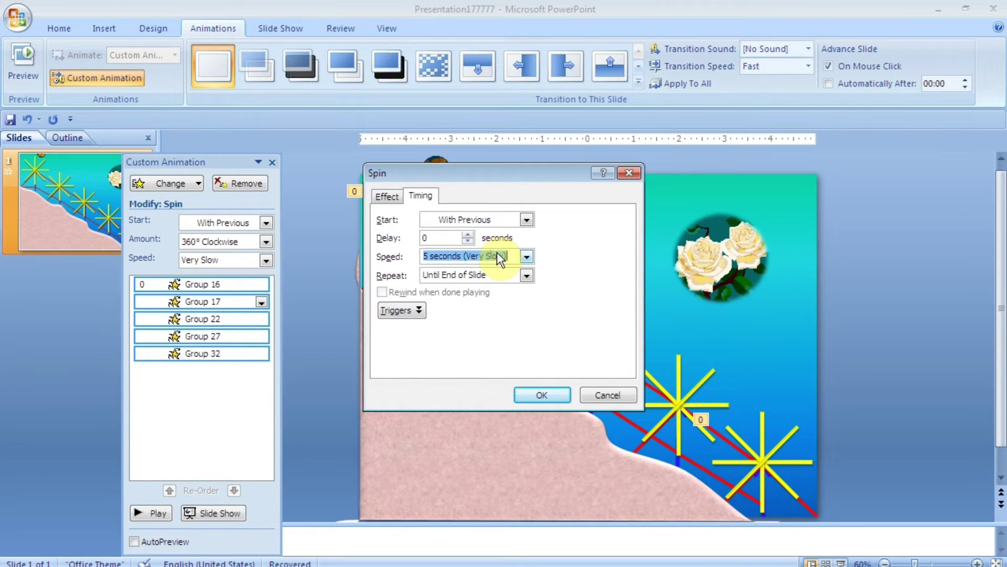
text(8)
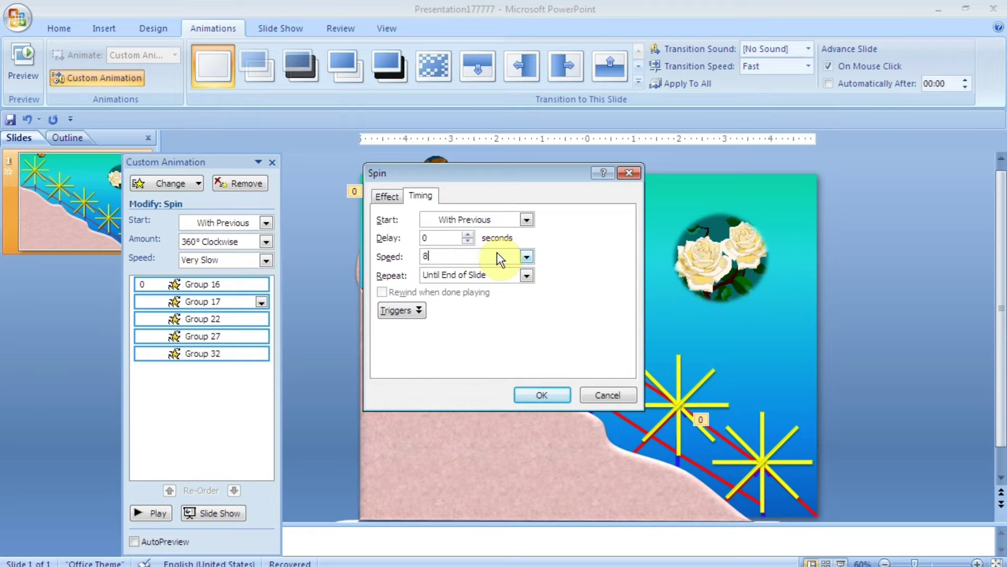
click(527, 394)
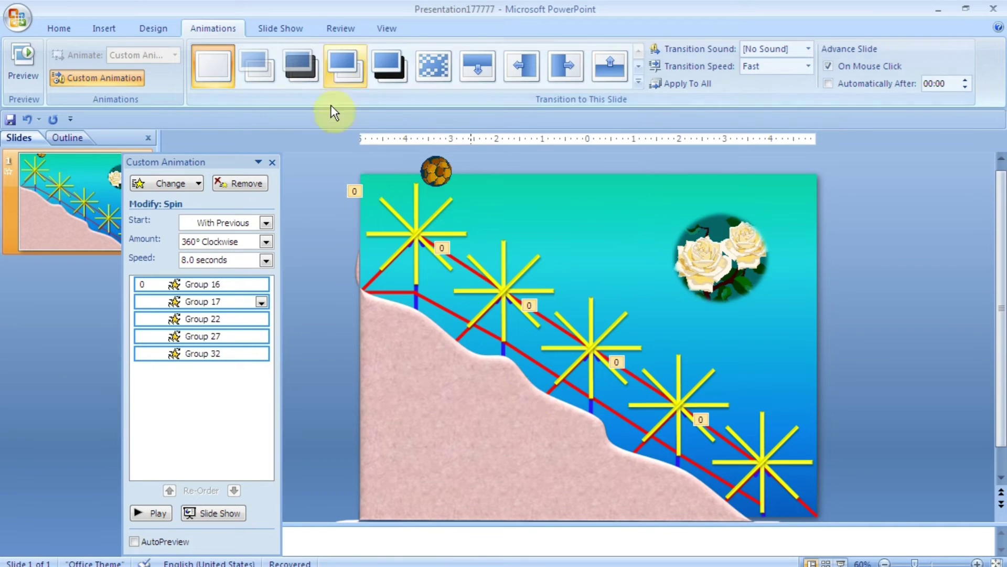
click(167, 509)
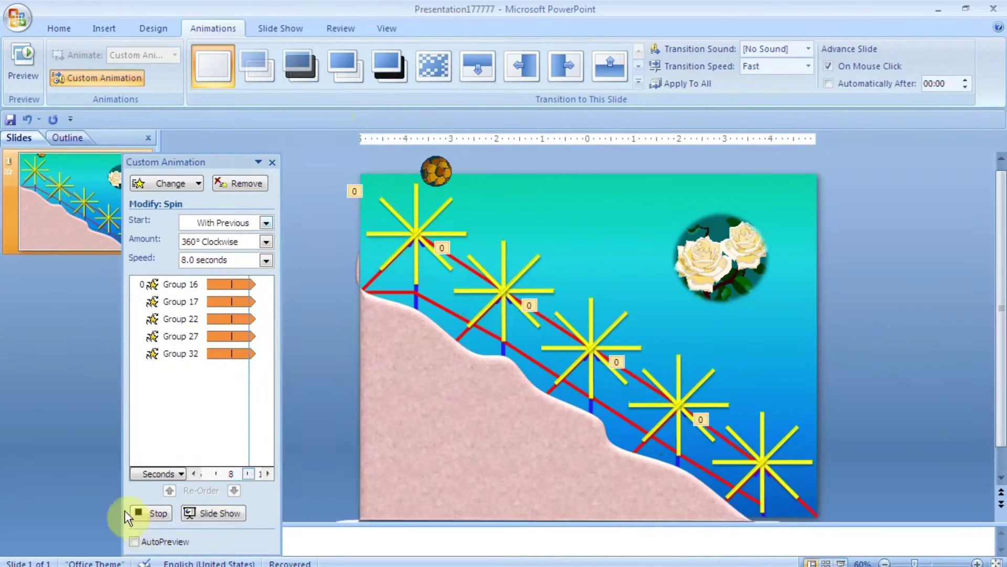
Edit the start delays of the Group 16 and Group 17 spin effects
click(221, 284)
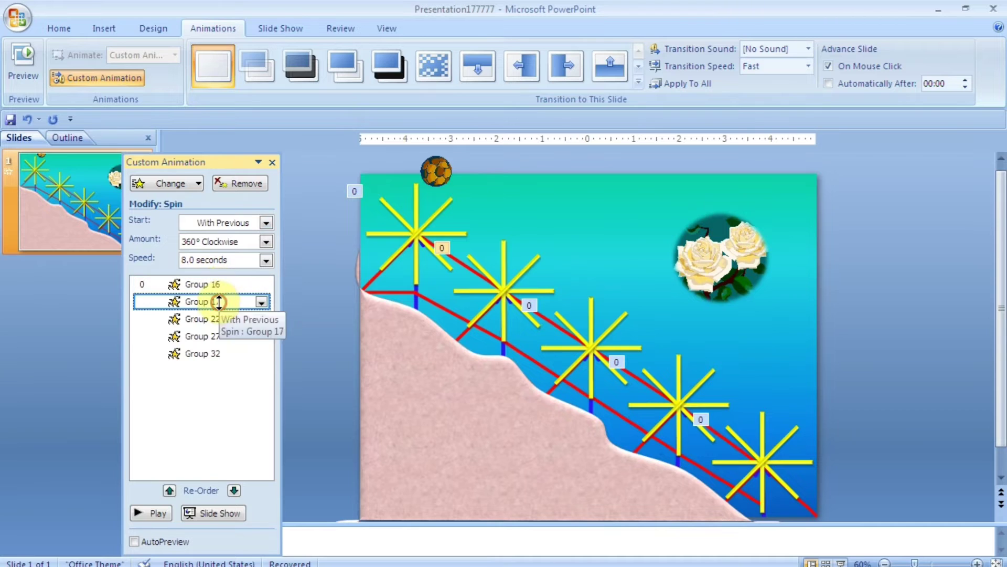
right_click(220, 288)
click(192, 376)
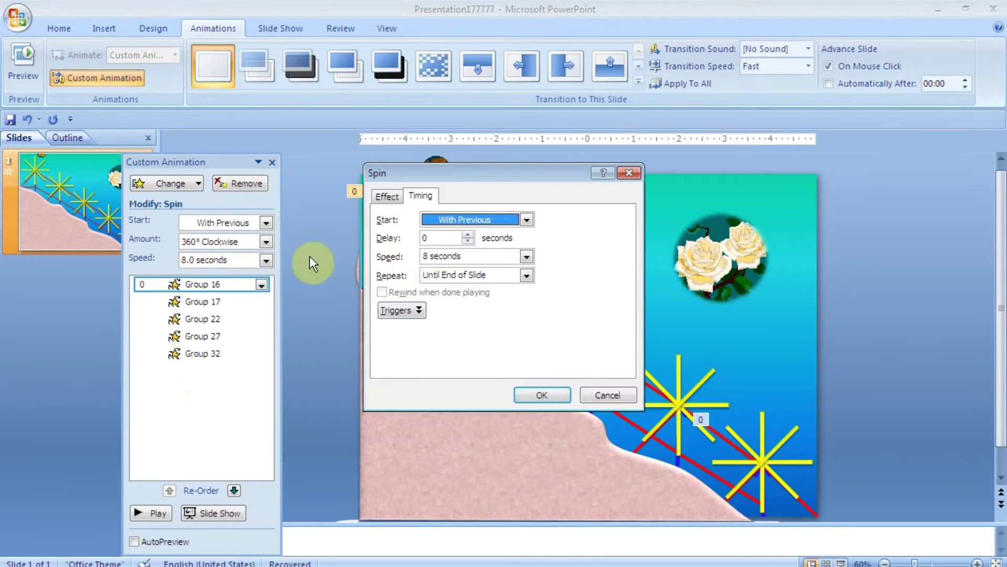
click(432, 241)
text(1)
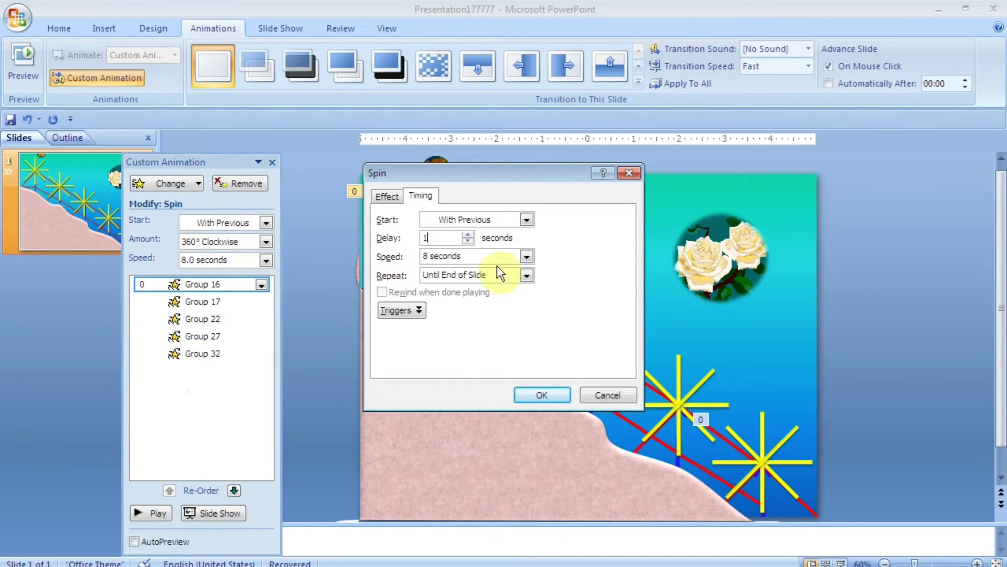
click(528, 394)
click(202, 301)
click(261, 301)
click(202, 393)
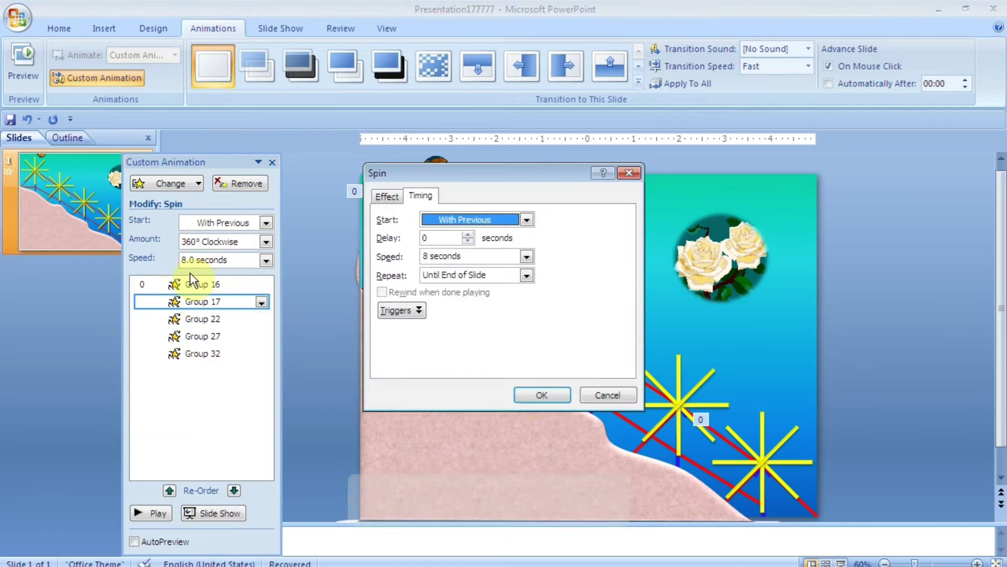
click(450, 240)
key(BackSpace)
key(Return)
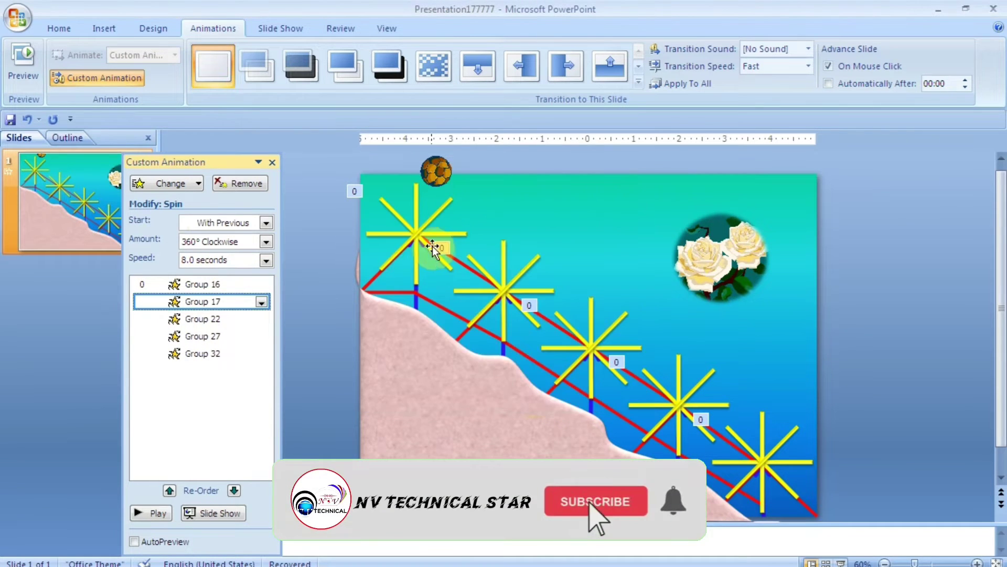
Give Group 22's spin a later delay and Group 27's spin a 4-second delay
click(202, 319)
click(261, 318)
click(157, 382)
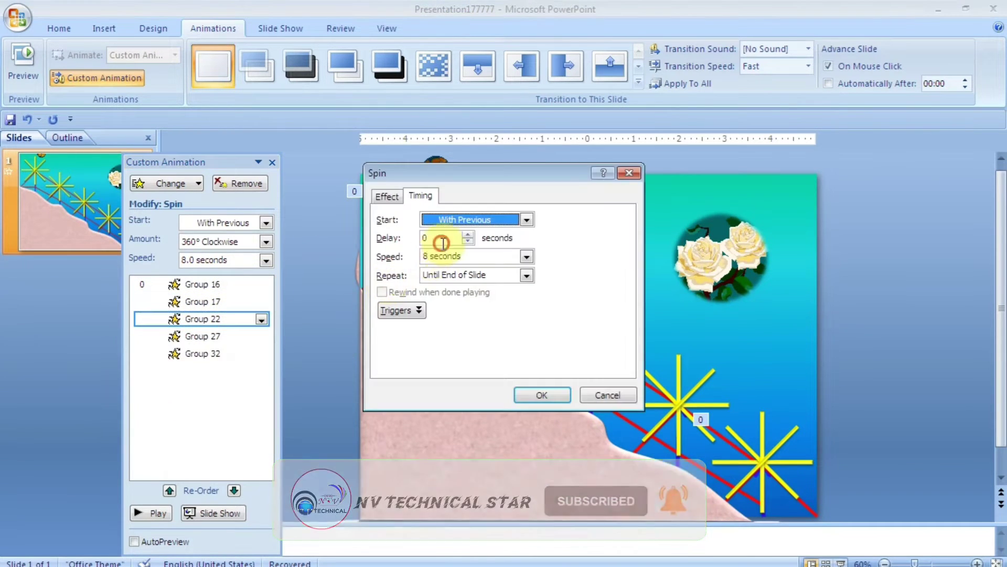
click(441, 238)
key(BackSpace)
click(542, 395)
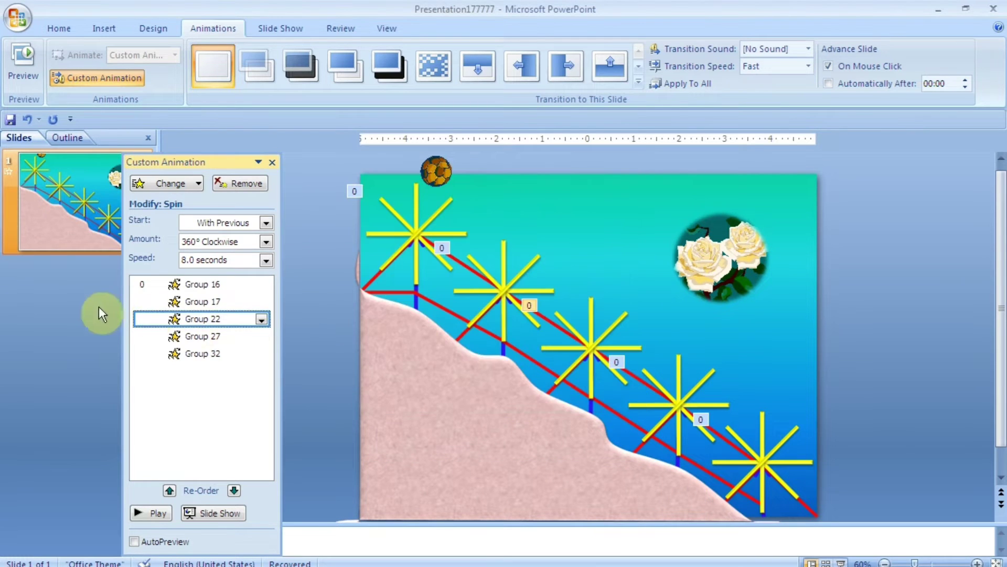
click(202, 336)
click(261, 336)
click(171, 420)
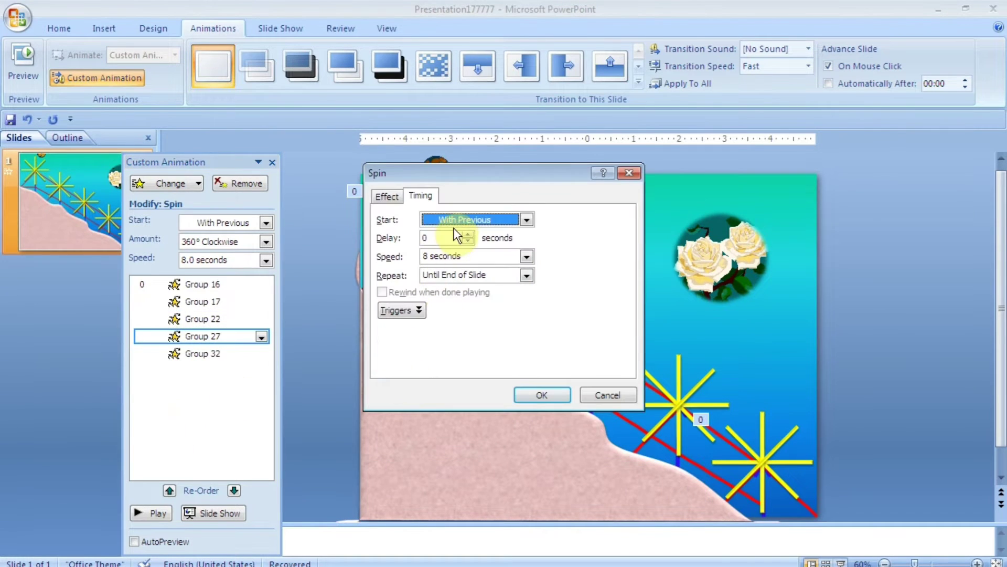
click(429, 255)
click(438, 237)
text(4)
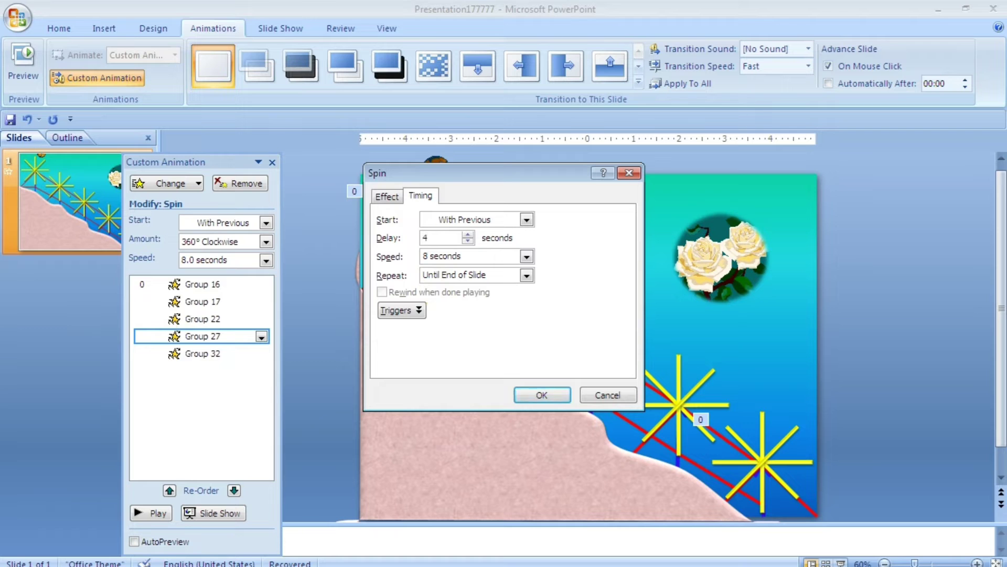
click(542, 395)
Set a further delay on Group 32's spin and preview the staggered starbursts
click(262, 353)
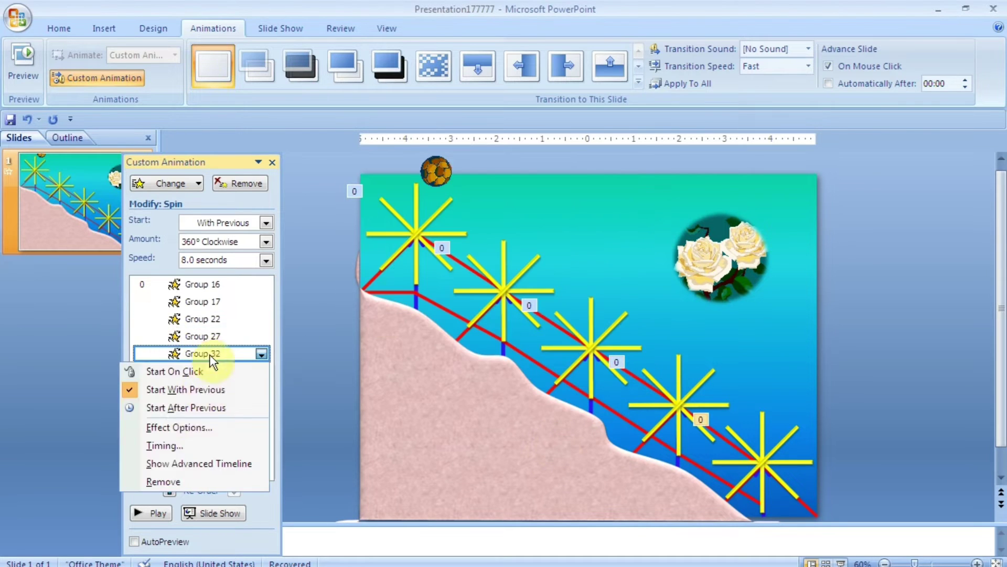
click(181, 444)
click(449, 237)
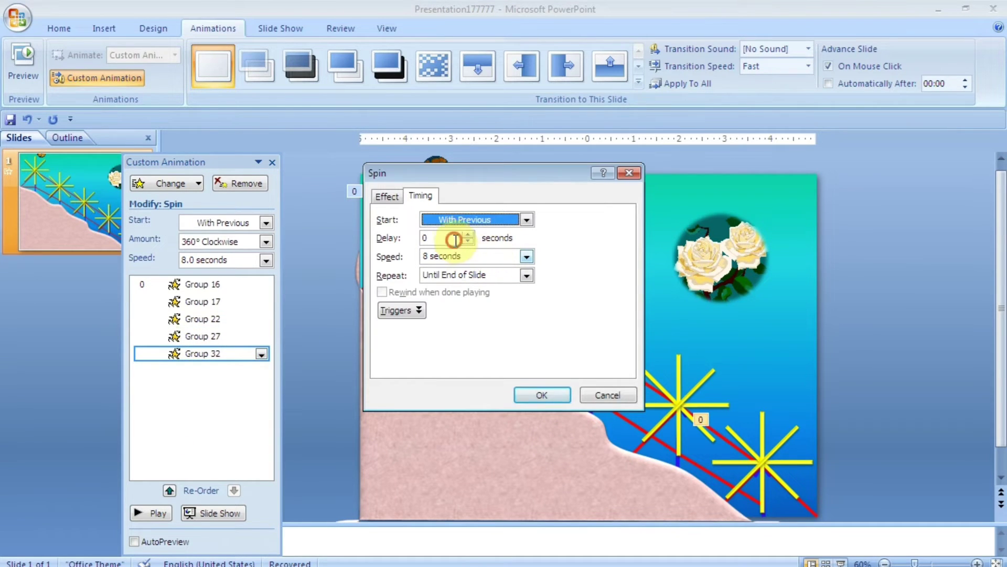
key(BackSpace)
key(Return)
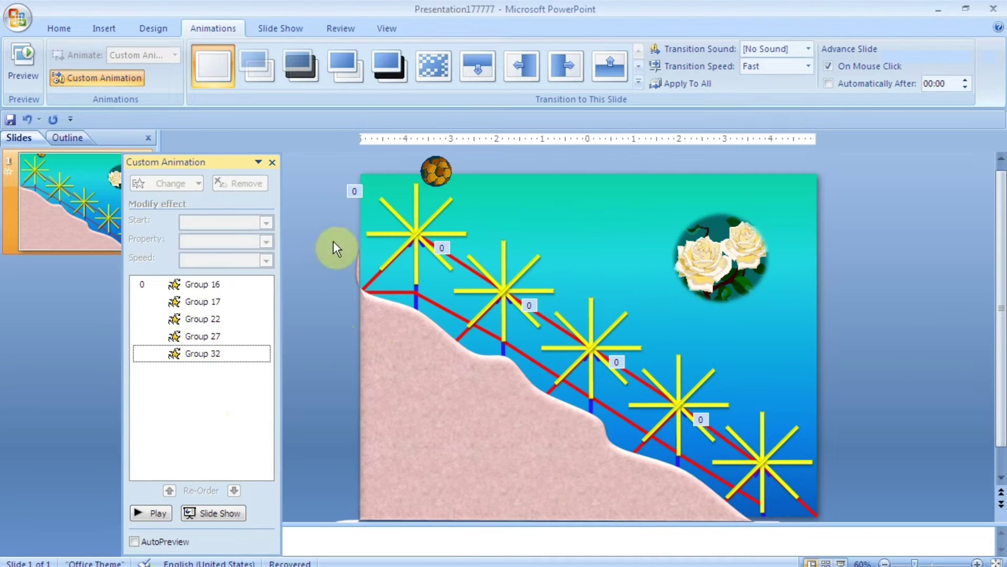
click(154, 511)
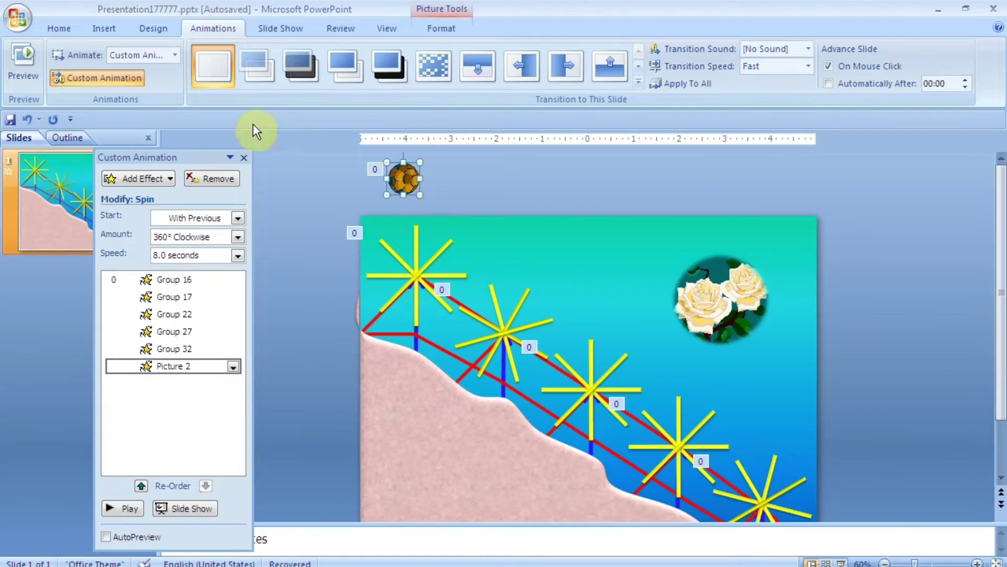
Choose Motion Paths > Draw Custom Path > Scribble for the spinning ball
click(132, 176)
mouse_move(130, 250)
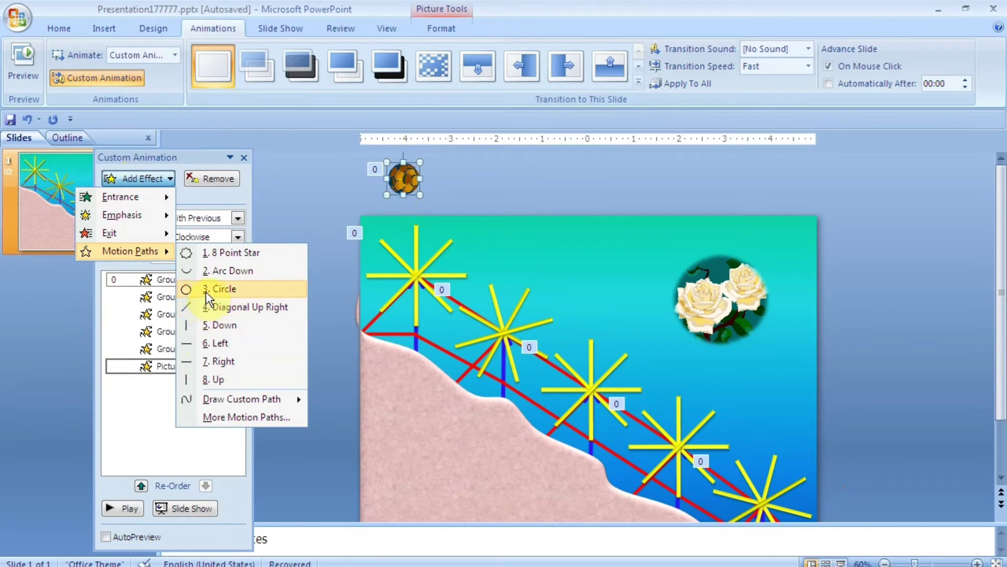
mouse_move(240, 398)
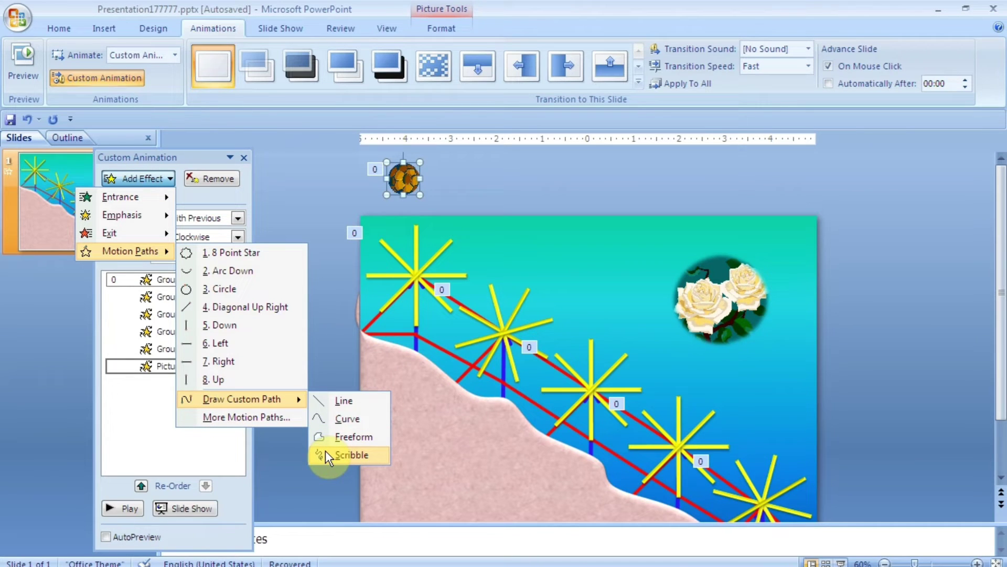
click(334, 454)
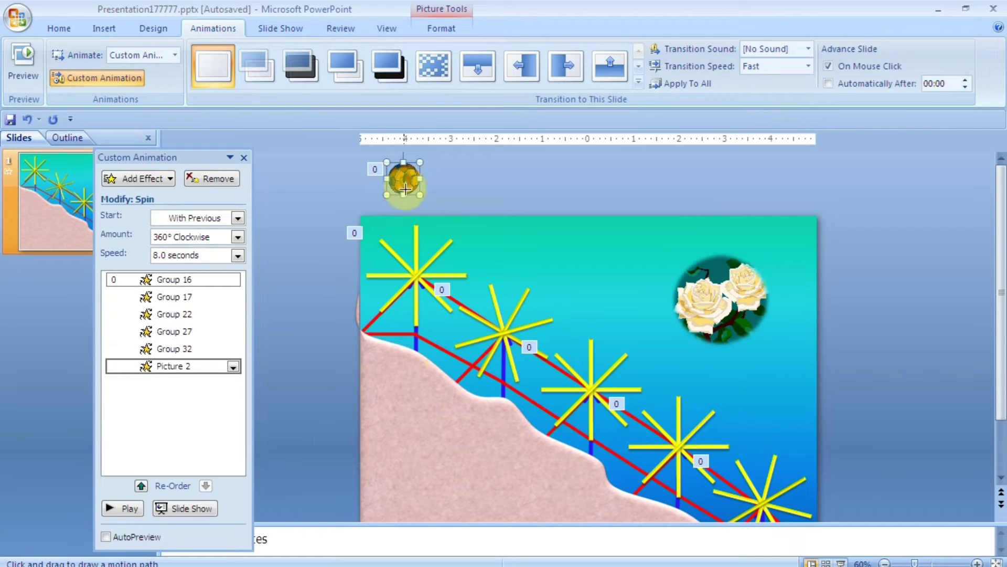
Scribble the ball's path from above the slide over three starbursts to past the lower-right edge
mouse_move(406, 188)
mouse_down()
mouse_move(418, 227)
mouse_move(449, 239)
mouse_move(464, 267)
mouse_up()
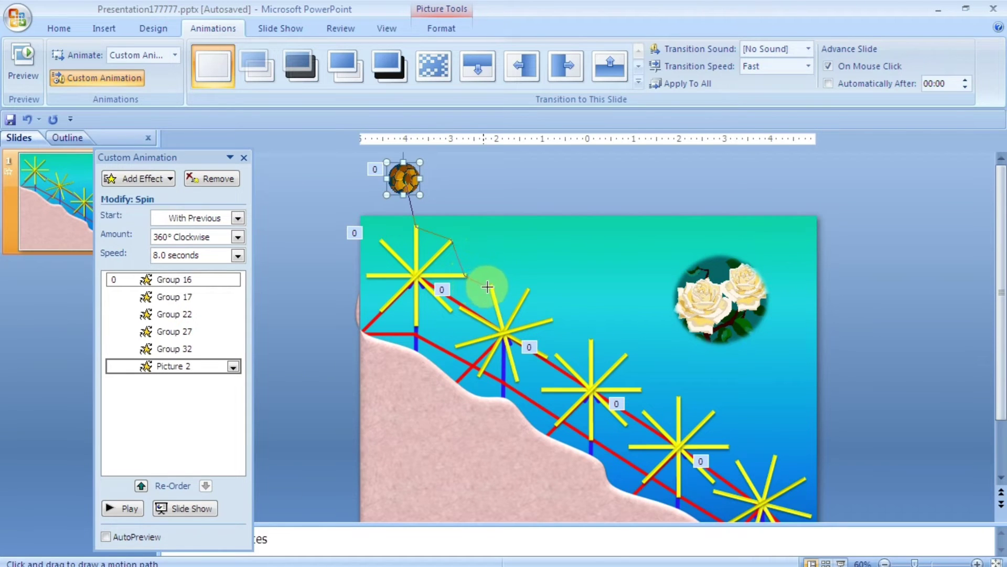
mouse_move(493, 286)
mouse_down()
mouse_move(529, 292)
mouse_move(553, 320)
mouse_up()
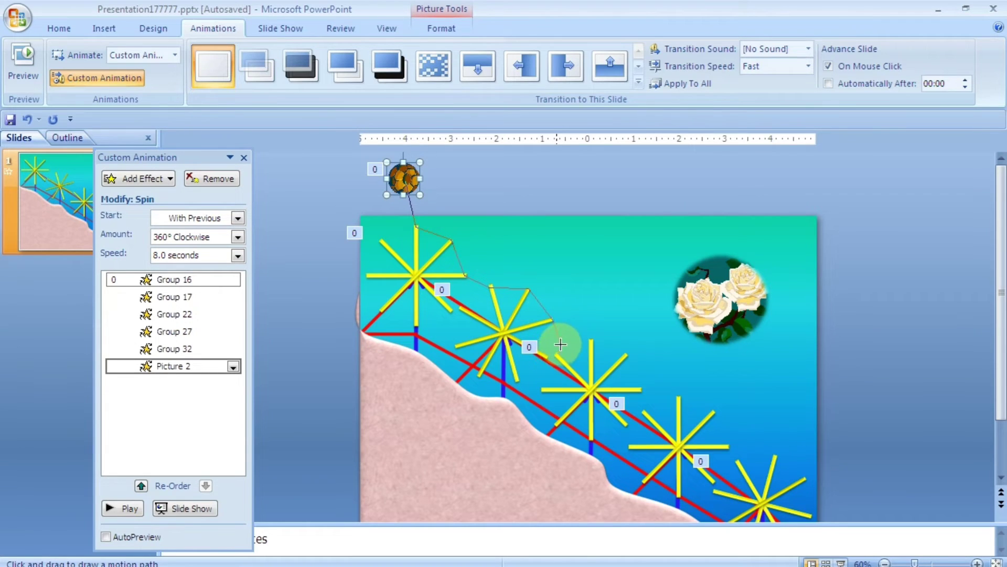
mouse_move(562, 343)
mouse_down()
mouse_move(607, 337)
mouse_move(631, 356)
mouse_move(646, 391)
mouse_move(675, 396)
mouse_up()
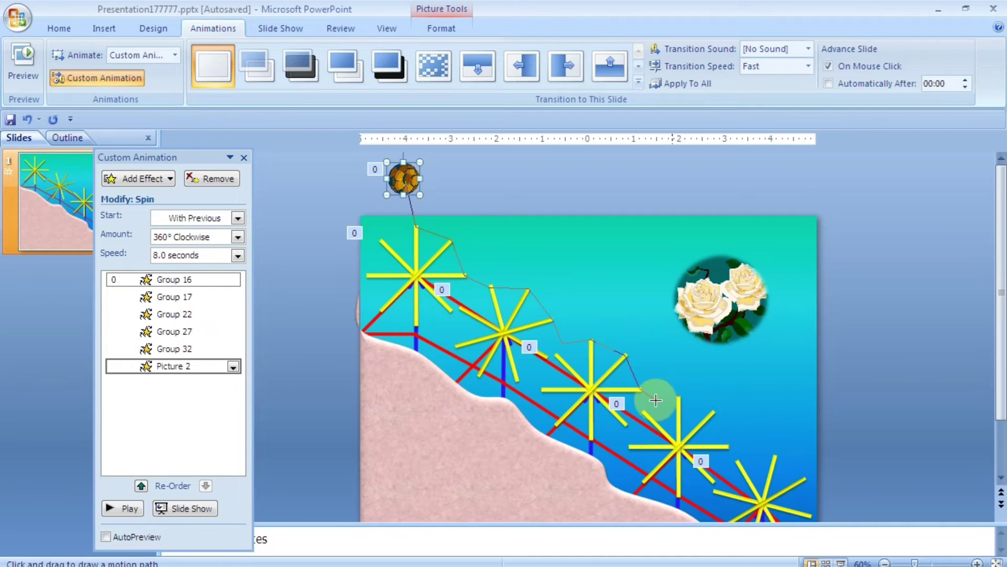
mouse_move(653, 400)
mouse_down()
mouse_move(713, 408)
mouse_move(744, 459)
mouse_move(769, 454)
mouse_move(866, 488)
mouse_up()
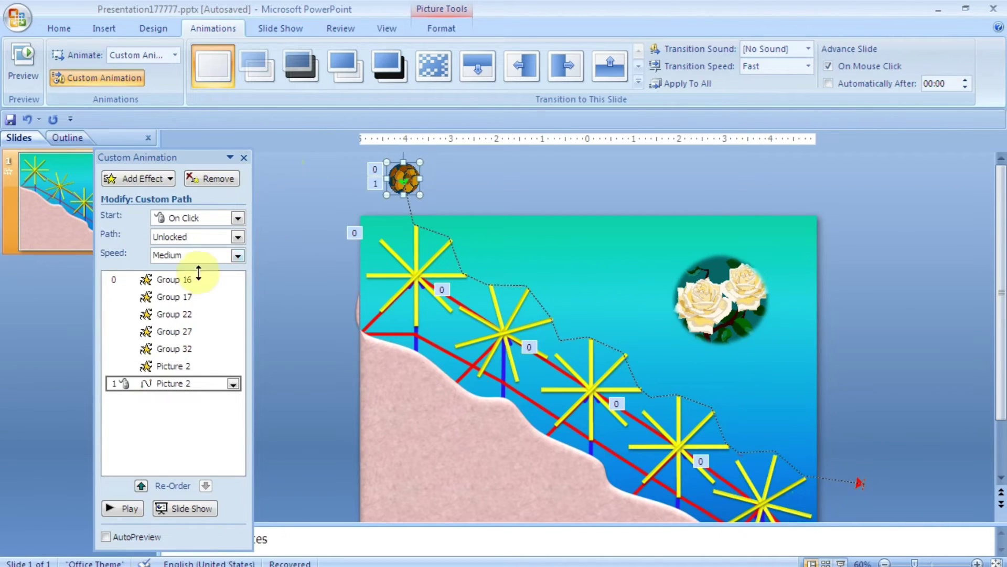
Turn off smooth start for the ball's path and keep the path unlocked
right_click(198, 382)
click(175, 472)
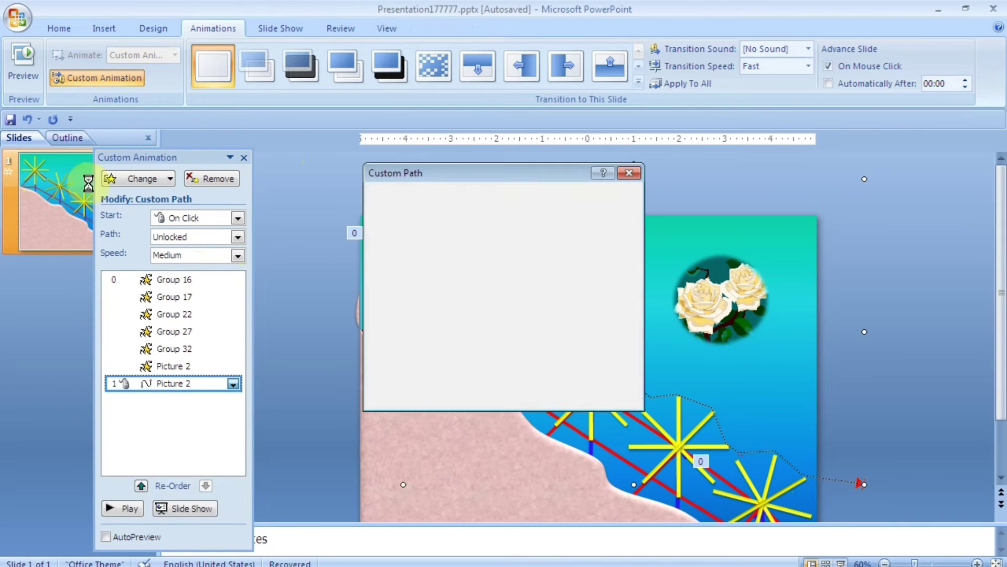
click(392, 197)
click(389, 252)
click(546, 253)
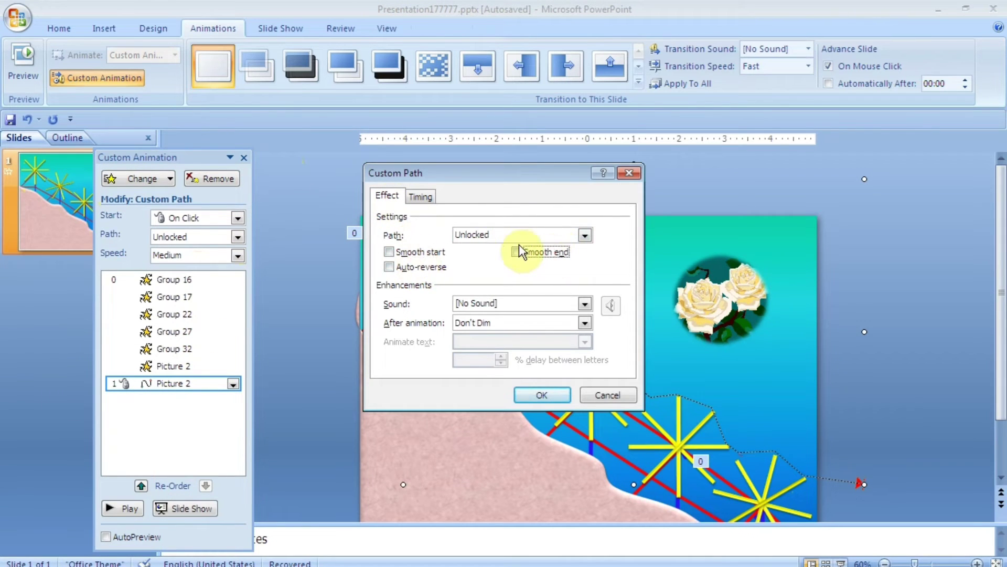
click(519, 234)
click(488, 259)
Set the path to start With Previous, run 13 seconds, repeat Until End of Slide
click(423, 196)
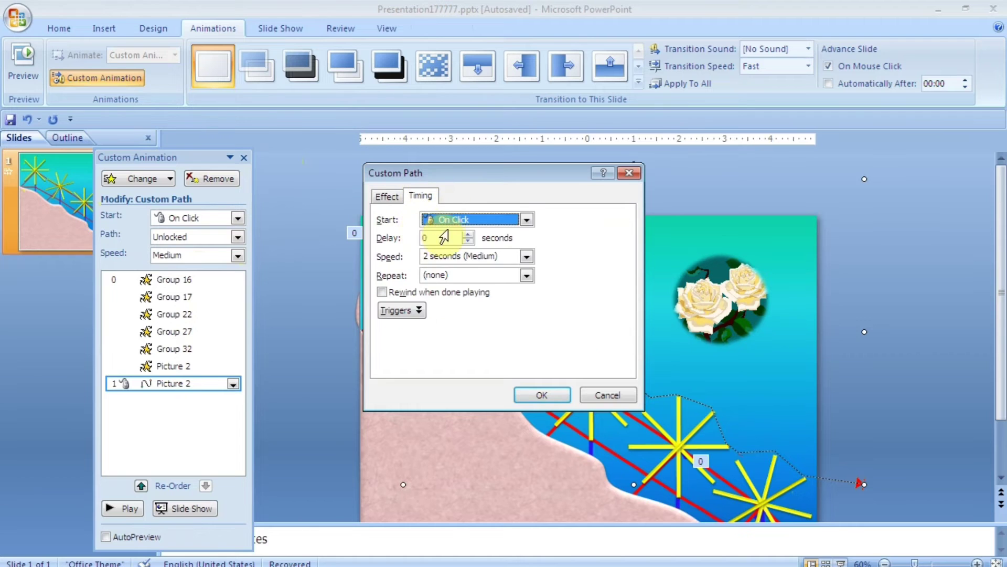
click(525, 220)
click(464, 249)
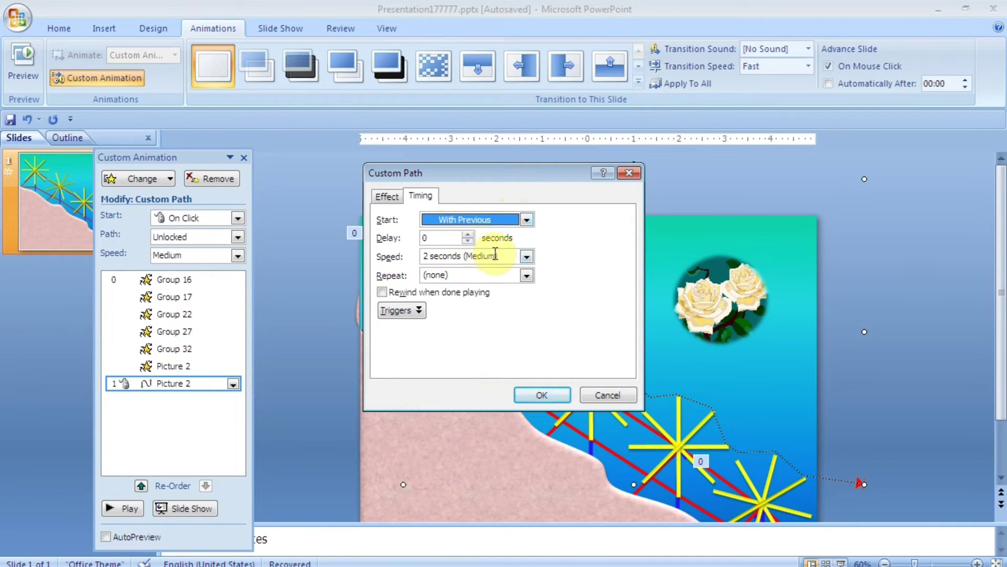
click(527, 256)
click(504, 255)
text(13)
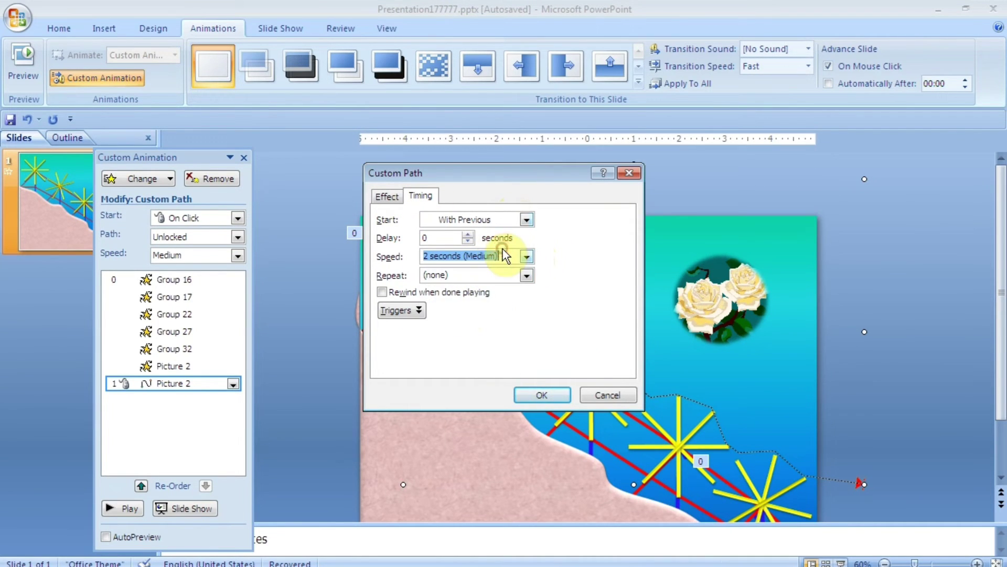
click(525, 276)
click(455, 370)
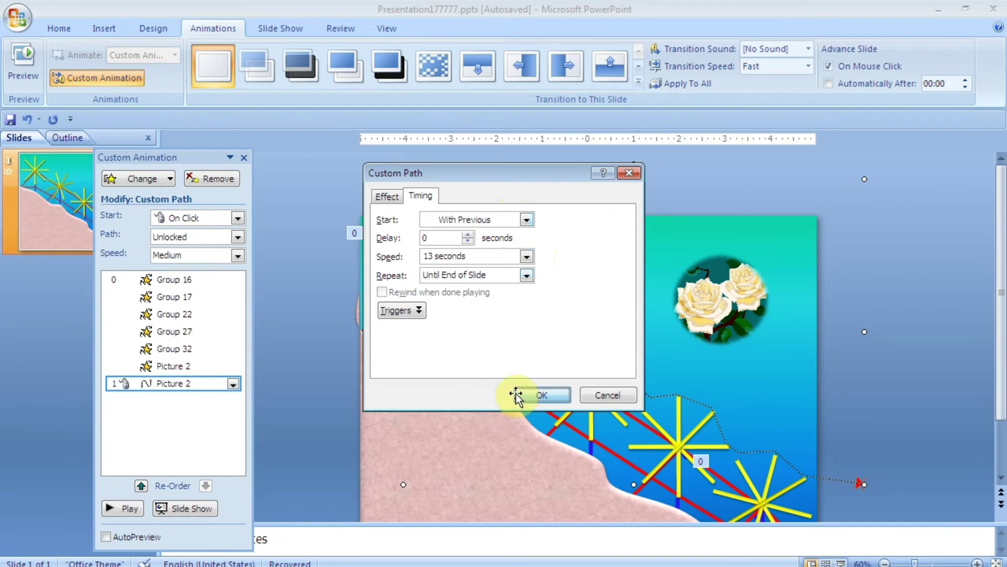
click(515, 394)
click(414, 276)
click(413, 247)
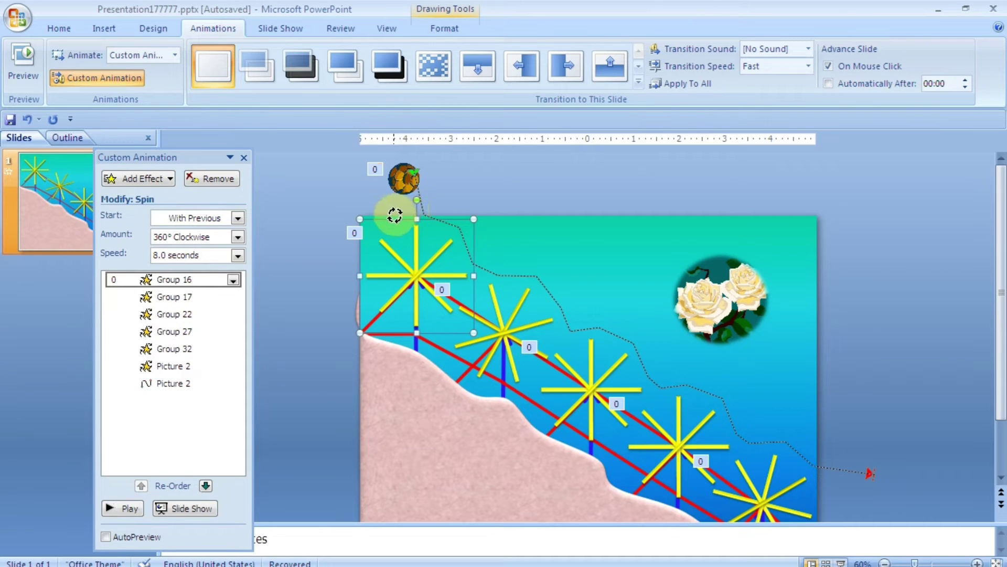
Re-angle starburst Group 22 about 20° counter-clockwise and slightly rotate Group 32
click(521, 297)
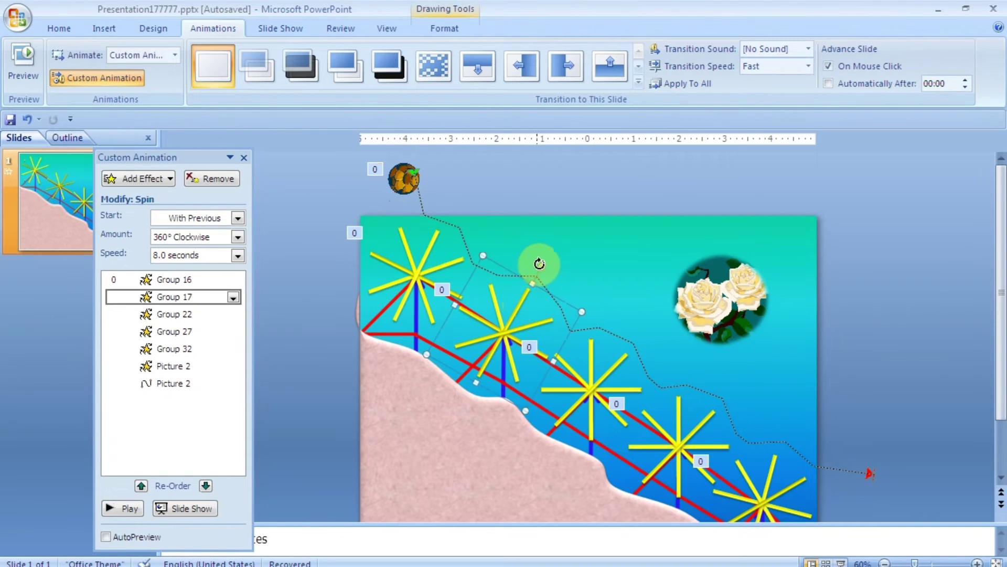
click(602, 348)
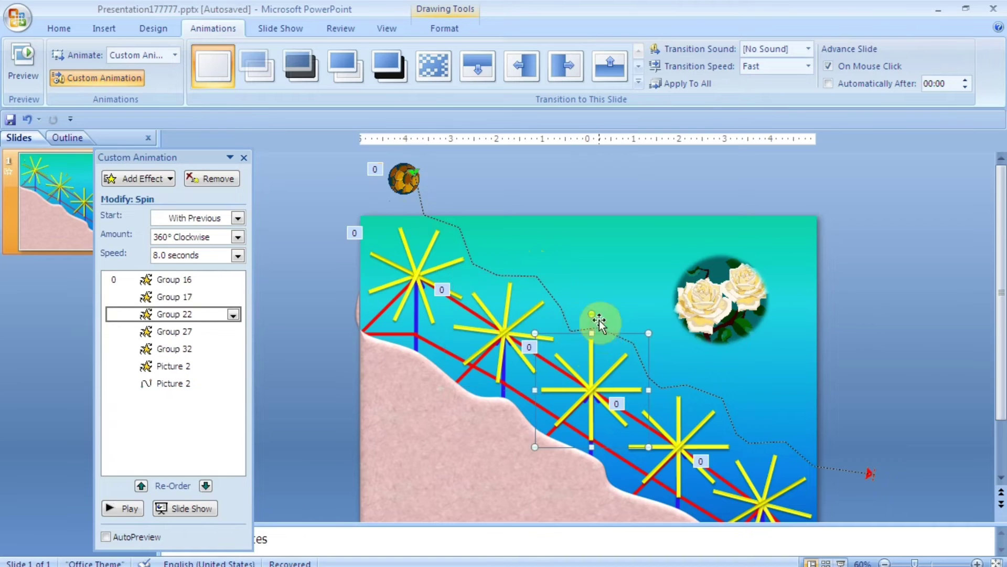
drag(591, 314, 571, 317)
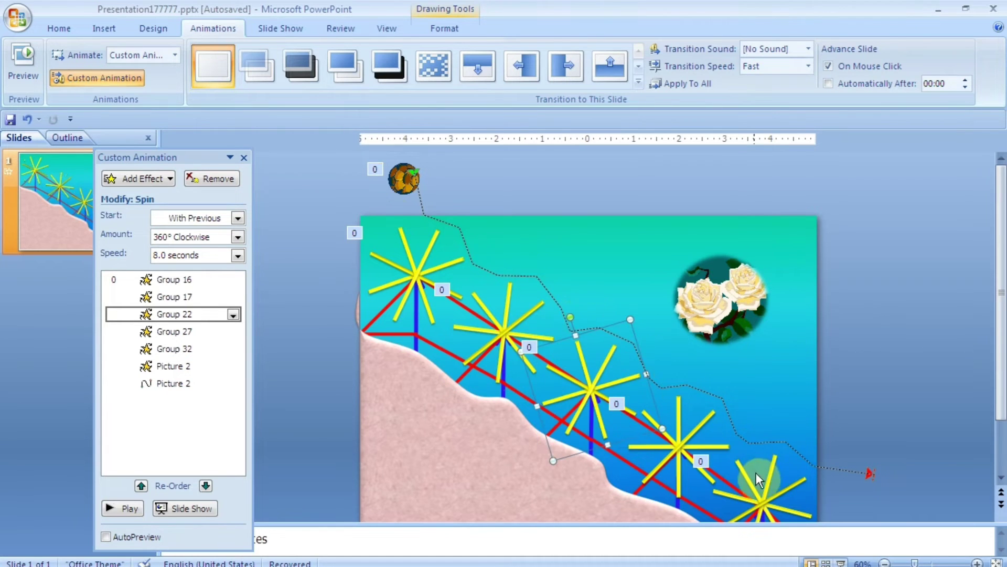
click(763, 438)
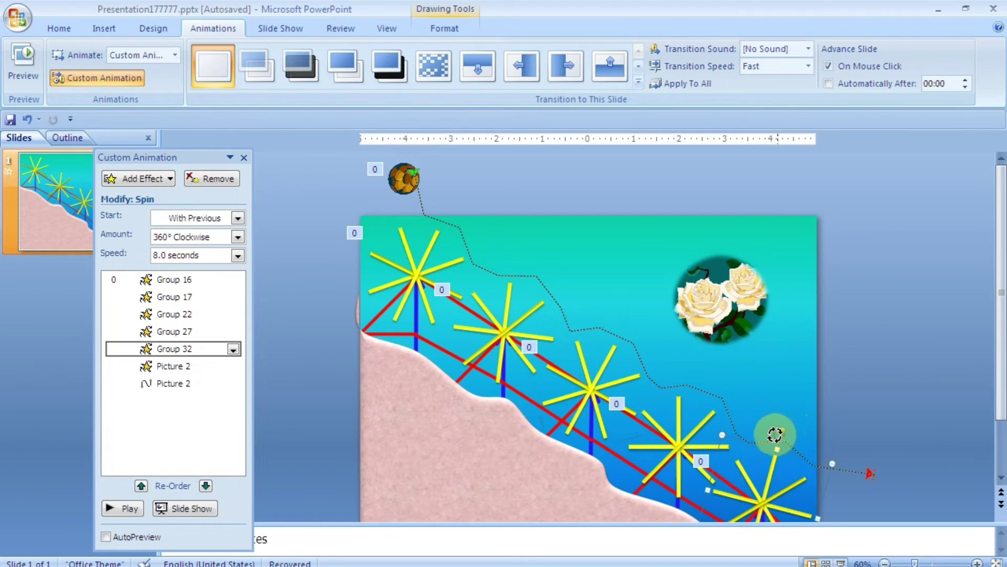
drag(786, 431, 757, 429)
Preview the ball rolling downhill over the starbursts, then stop and reselect the ball
scroll(758, 429, down, 3)
click(136, 504)
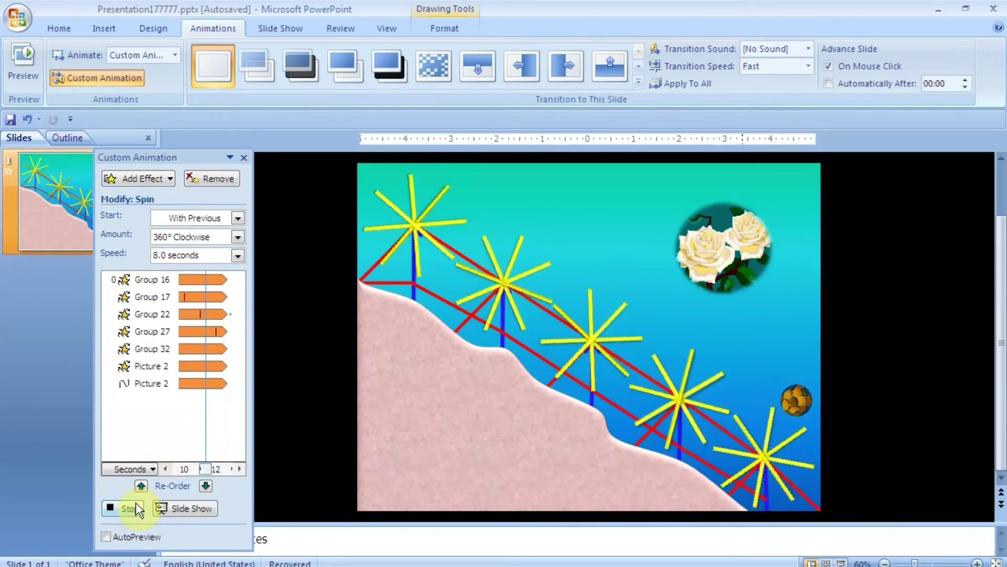
click(562, 245)
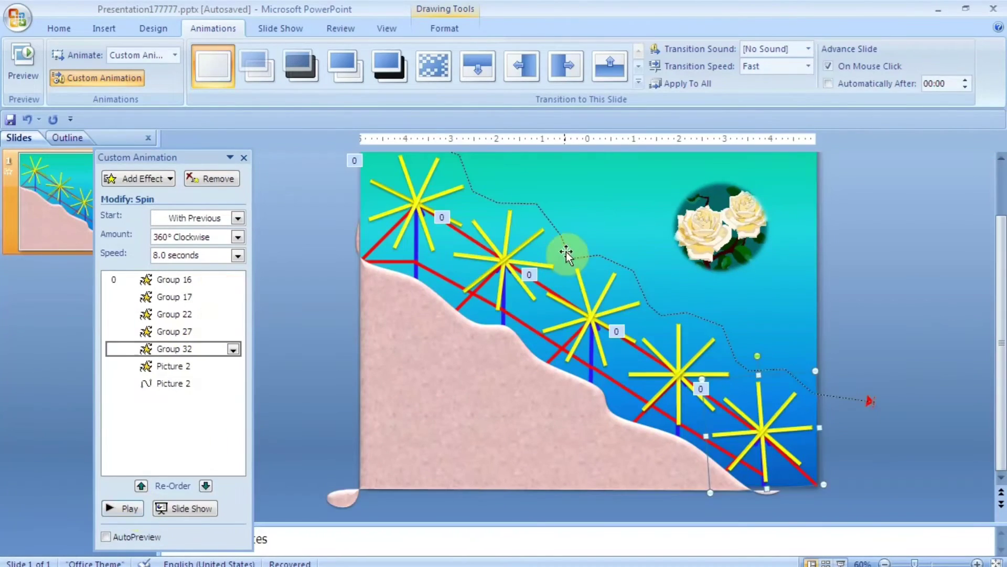
click(566, 252)
click(336, 297)
scroll(335, 296, up, 2)
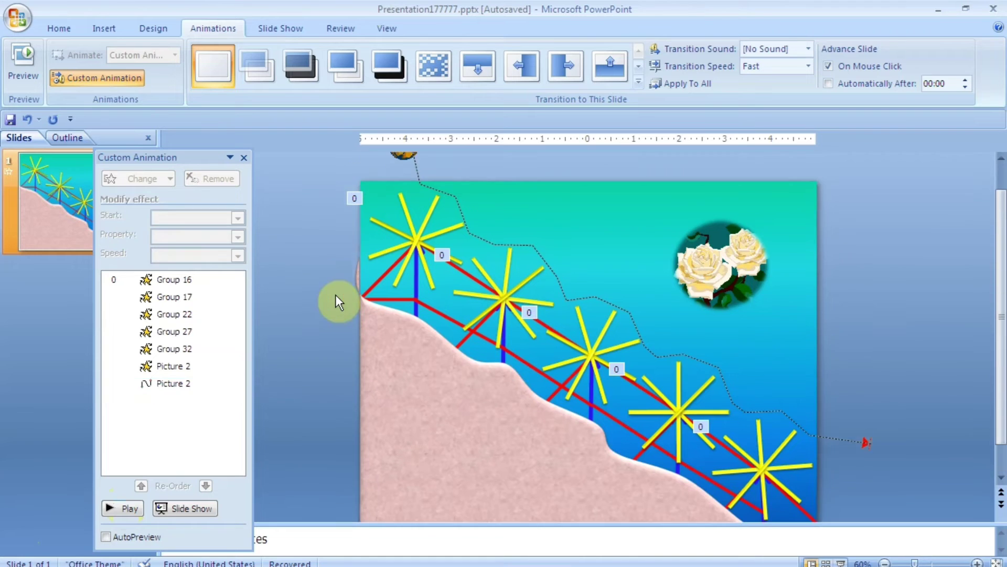
click(396, 177)
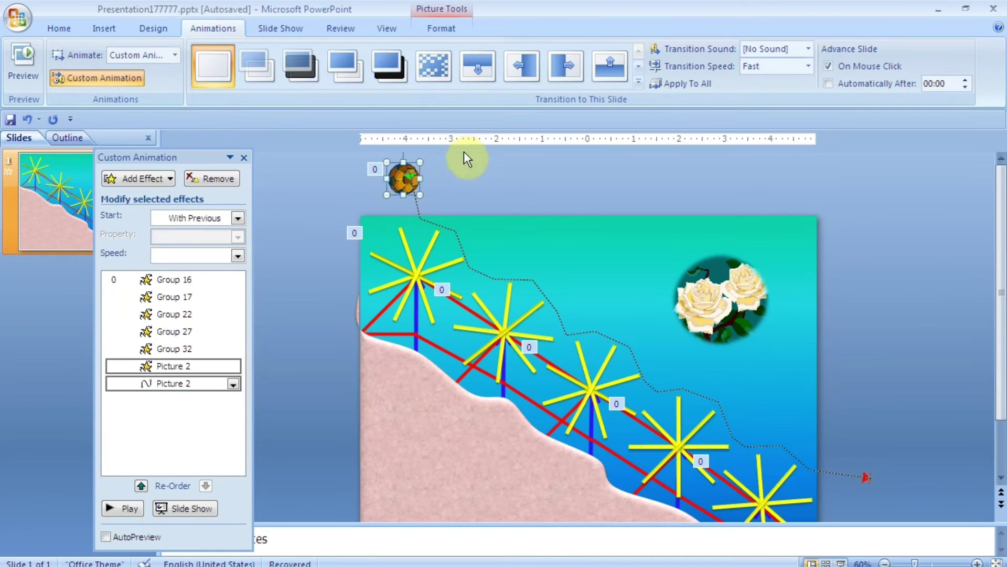
Duplicate the ball with Ctrl+D and nudge the copy back onto the original
click(465, 164)
click(392, 188)
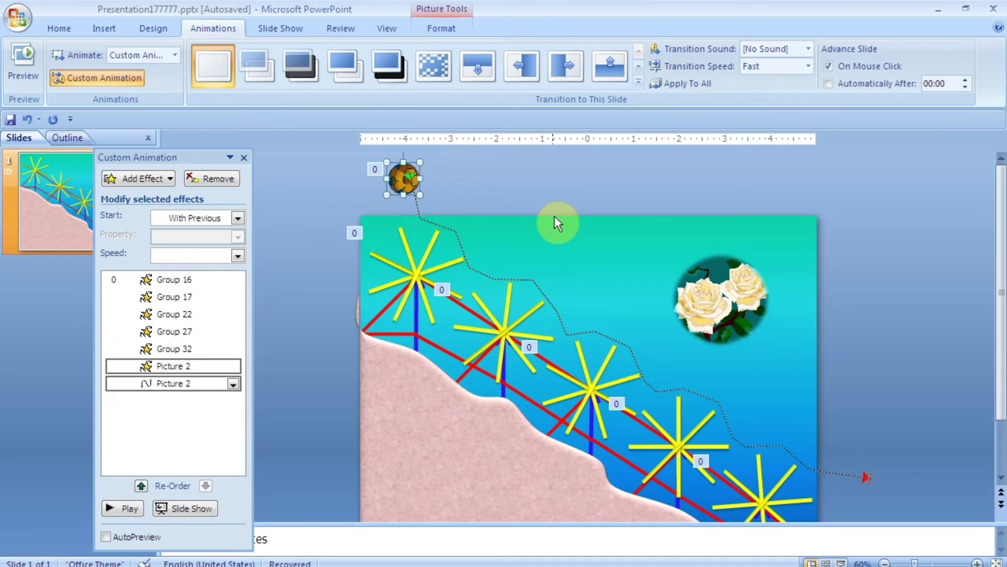
key(ctrl+d)
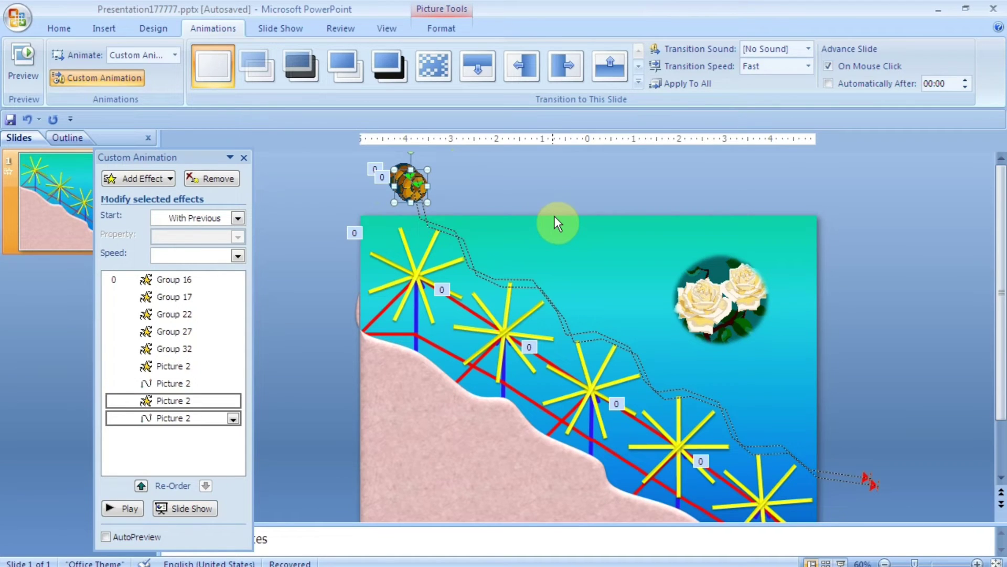
key(Left)
key(Up)
key(Left)
key(Up)
key(Left)
key(Up)
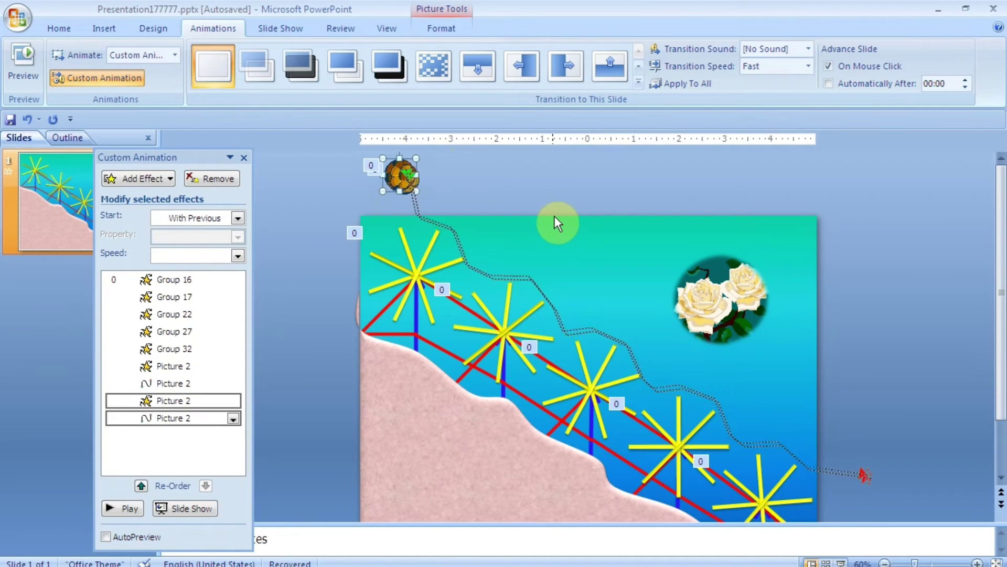
key(Right)
key(Down)
key(Right)
key(Down)
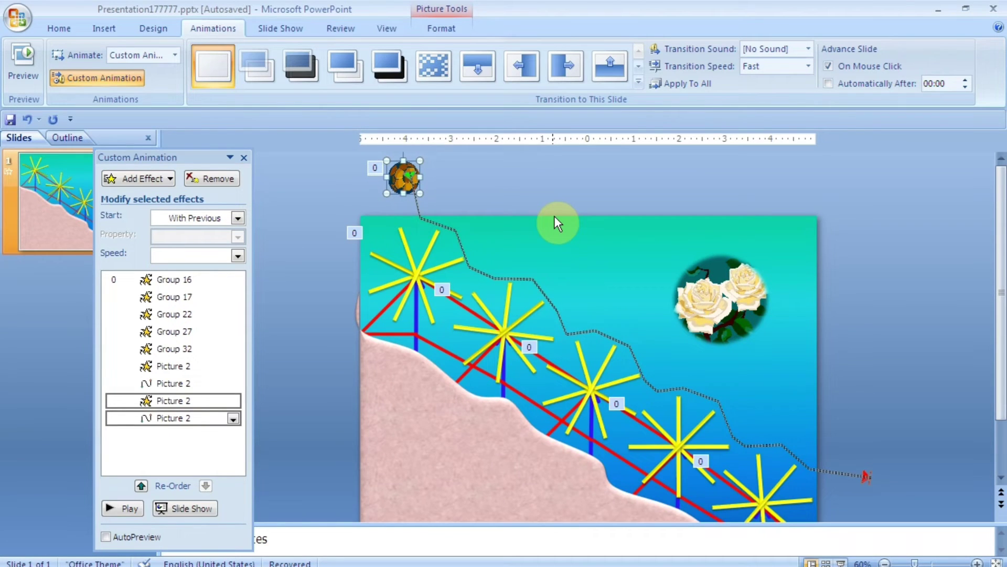
Select both stacked balls and paste copies with their effects
click(430, 178)
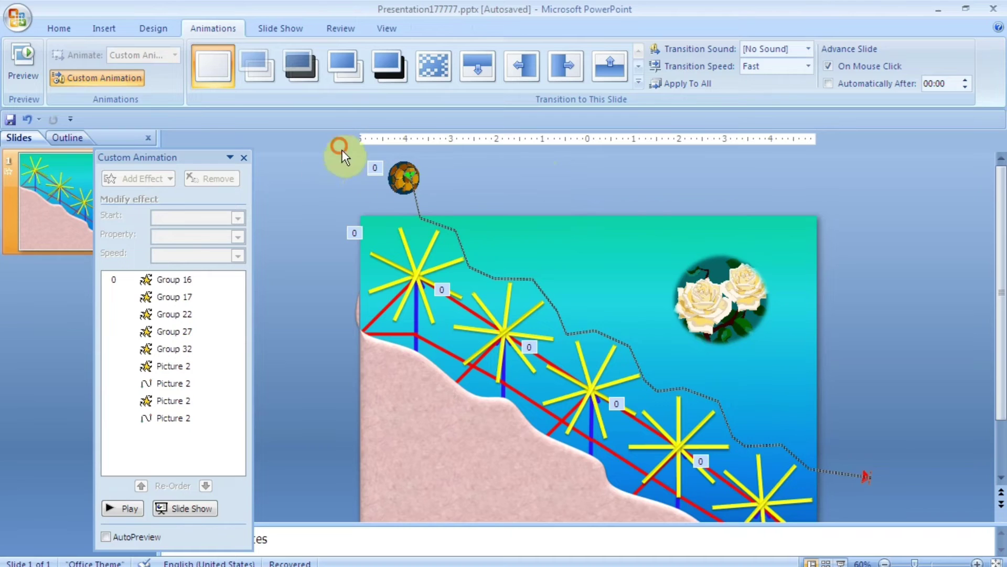
drag(355, 206, 101, 227)
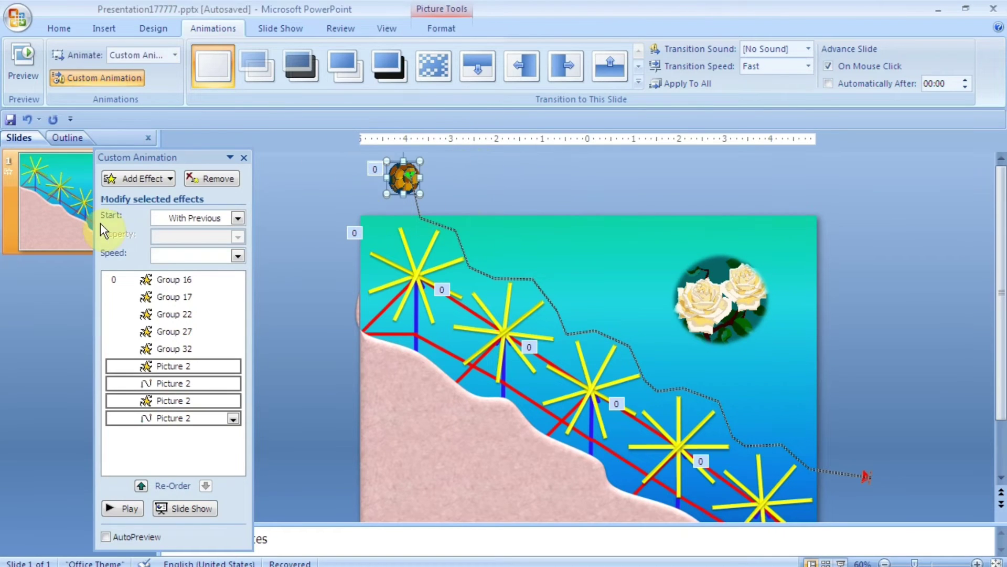
key(ctrl+v)
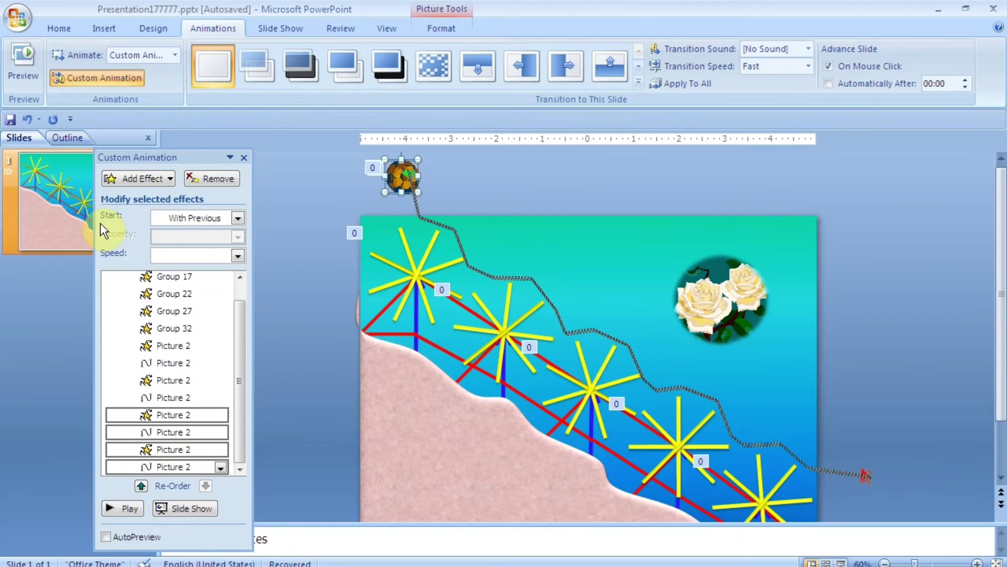
Give the first copied ball's motion path a 3-second start delay
click(177, 362)
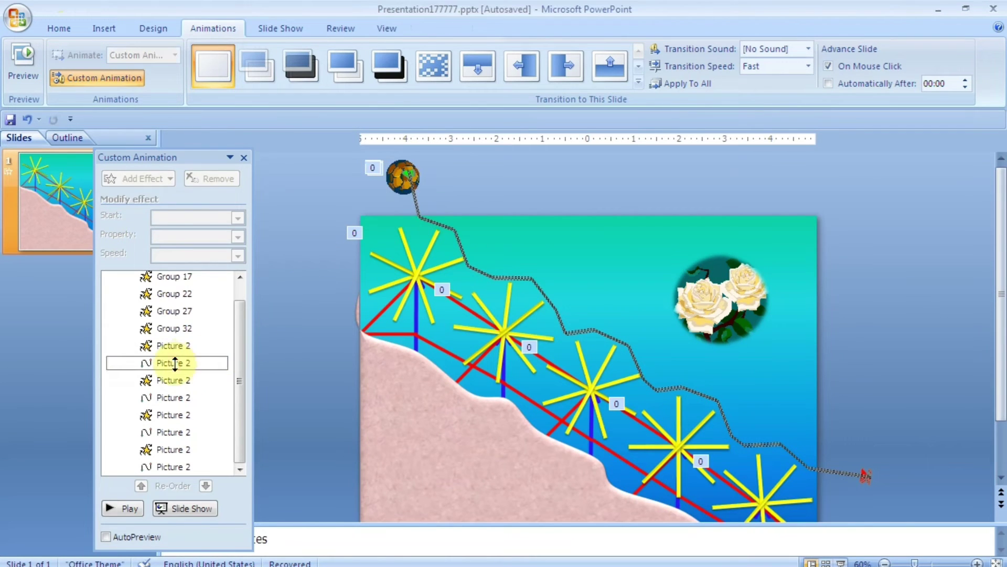
click(220, 397)
click(157, 488)
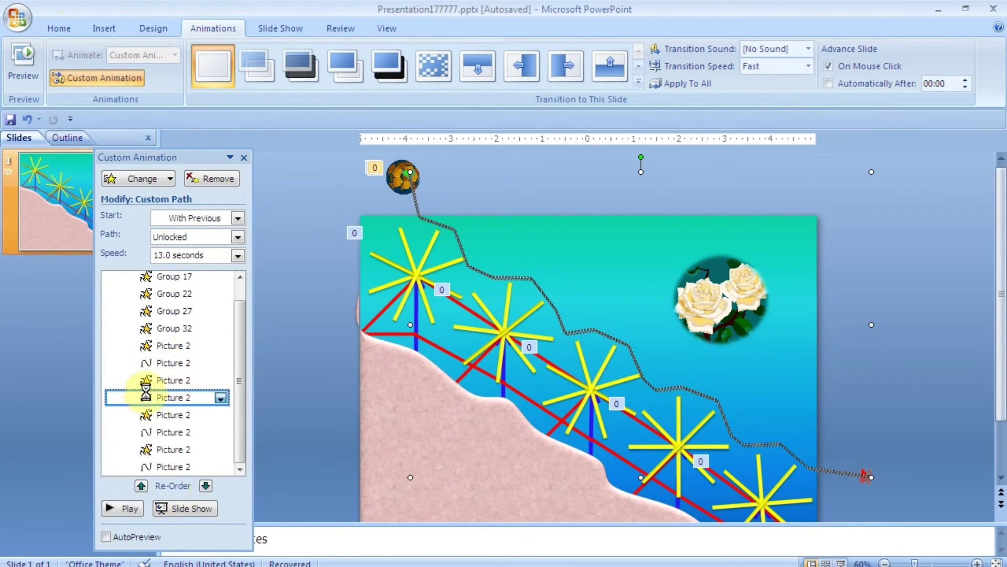
click(442, 236)
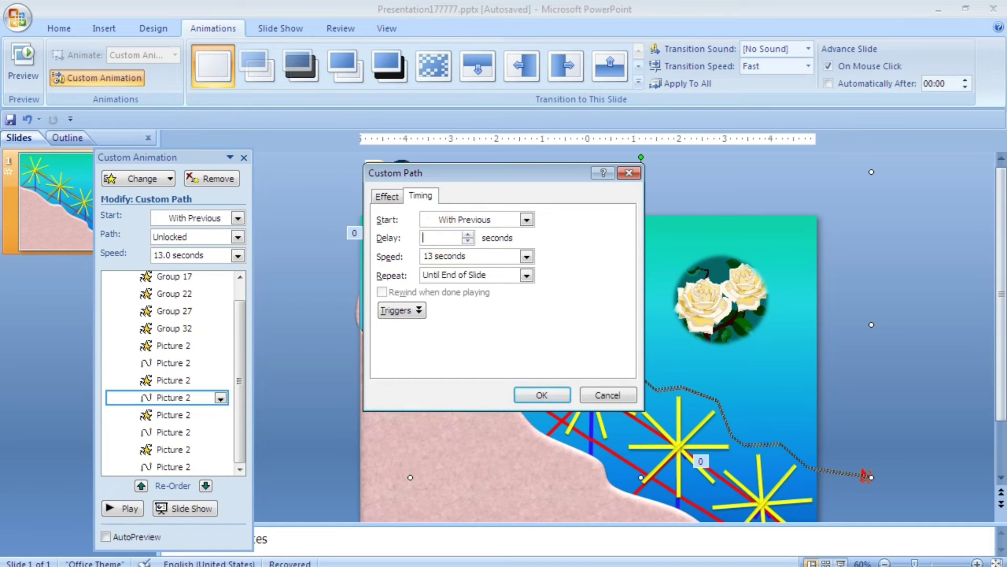
click(442, 236)
text(3)
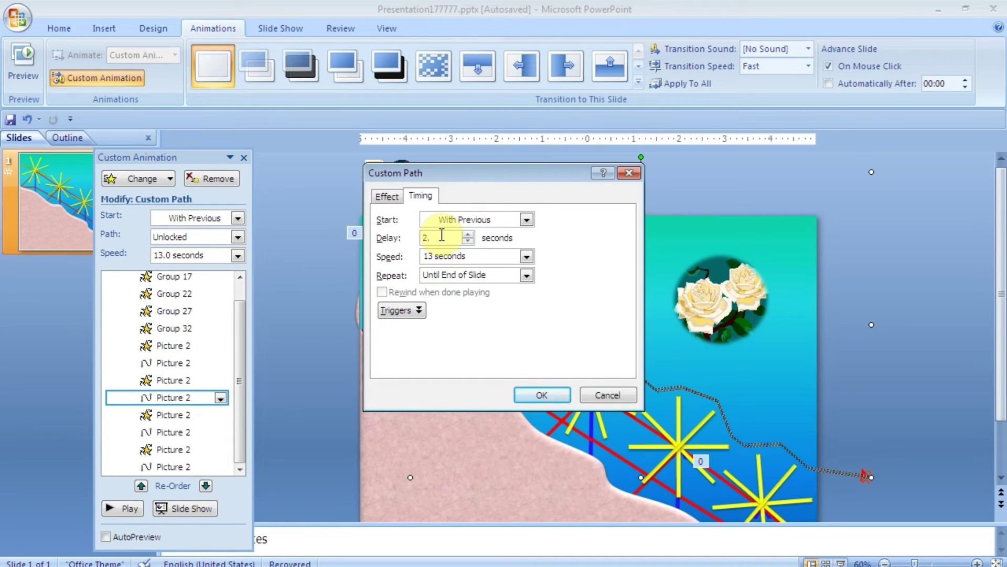
click(518, 395)
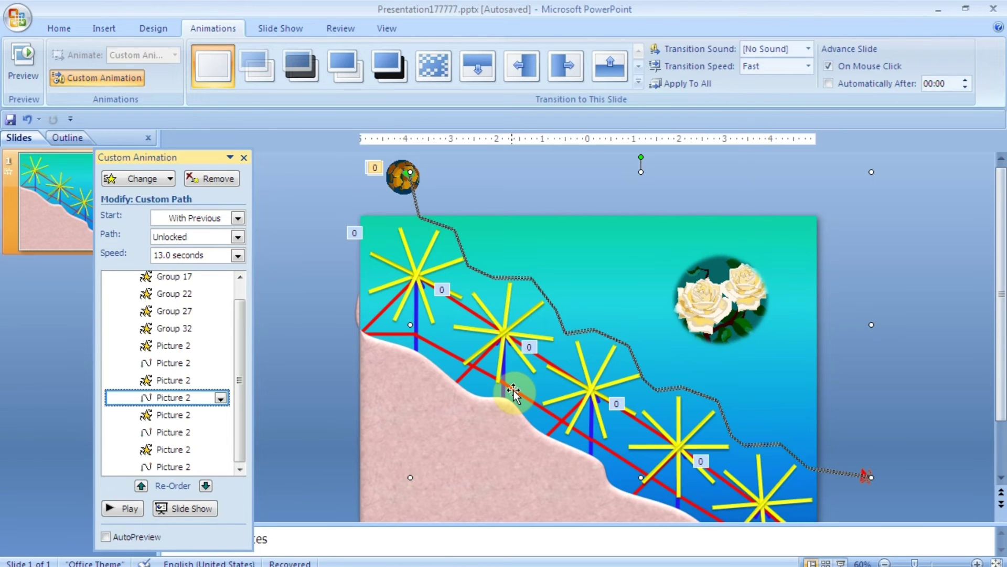
Set the next copied ball's path delay to 4 seconds
click(220, 432)
click(138, 468)
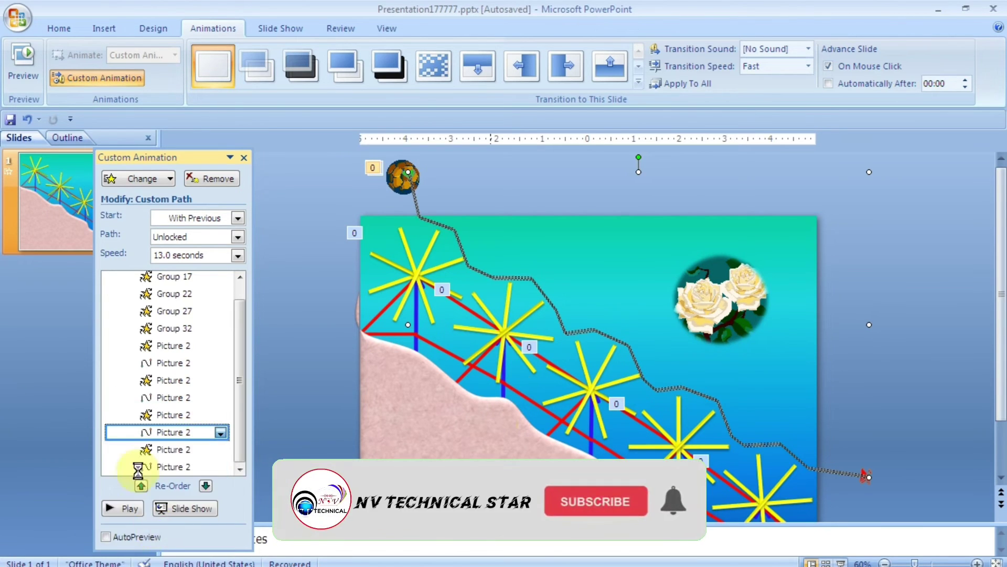
click(387, 196)
click(420, 195)
click(437, 242)
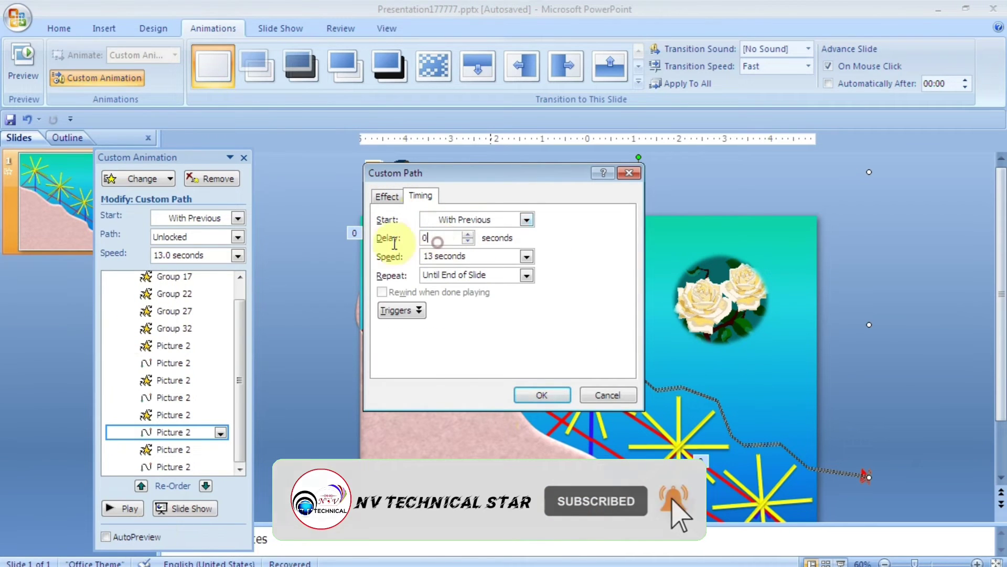
key(BackSpace)
text(4)
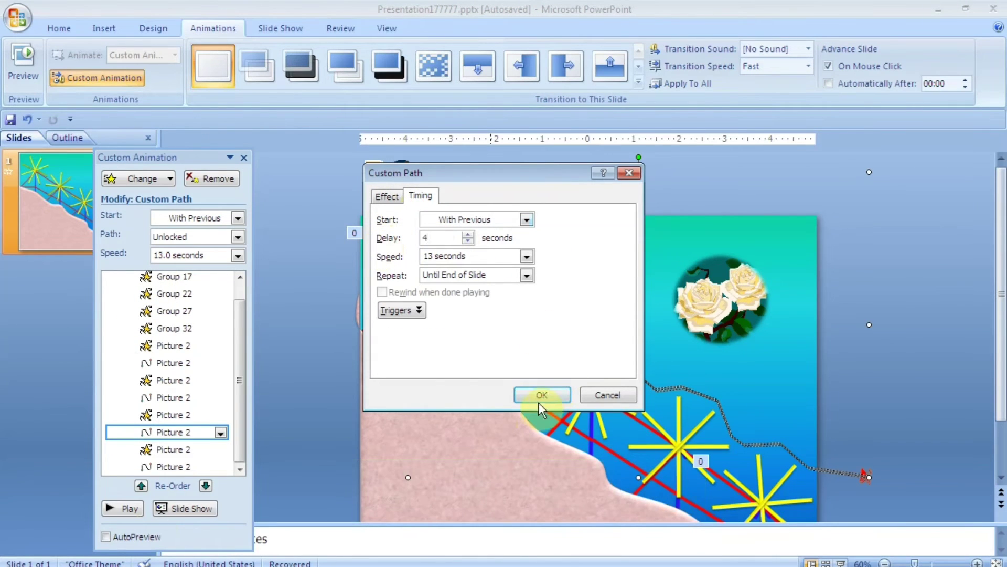
click(540, 395)
Set the last ball's path delay to 6 seconds and preview the staggered balls
click(221, 466)
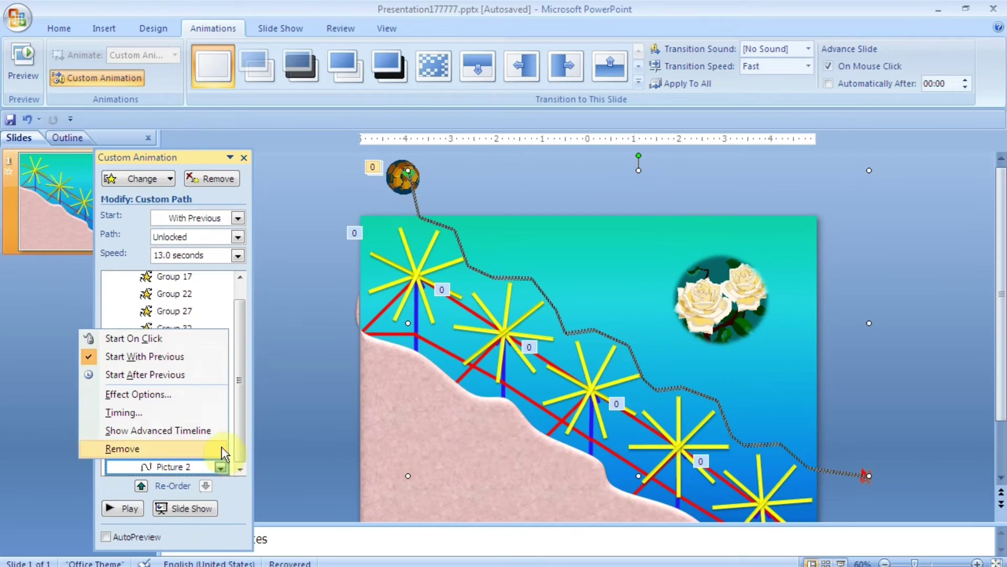
click(487, 343)
click(436, 242)
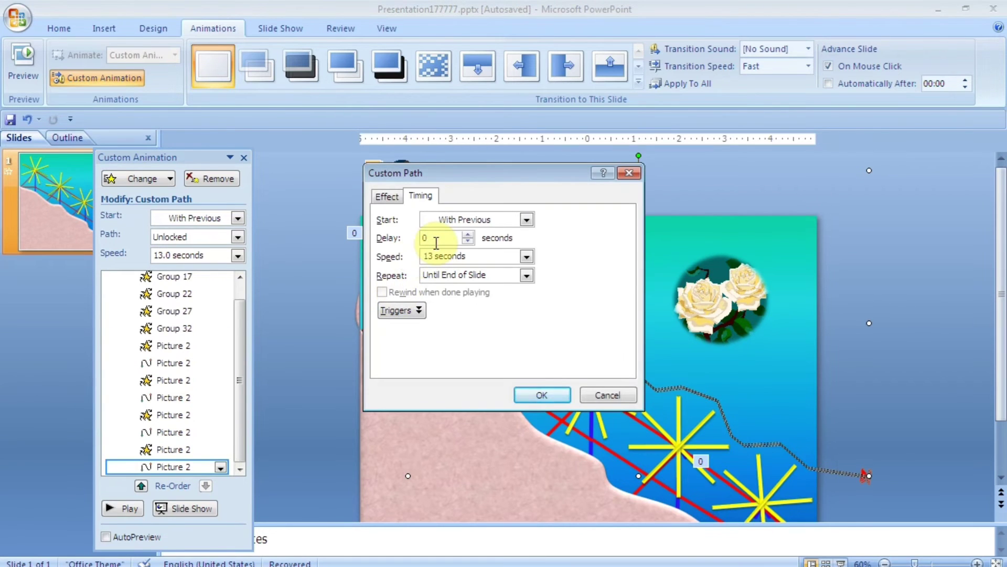
key(BackSpace)
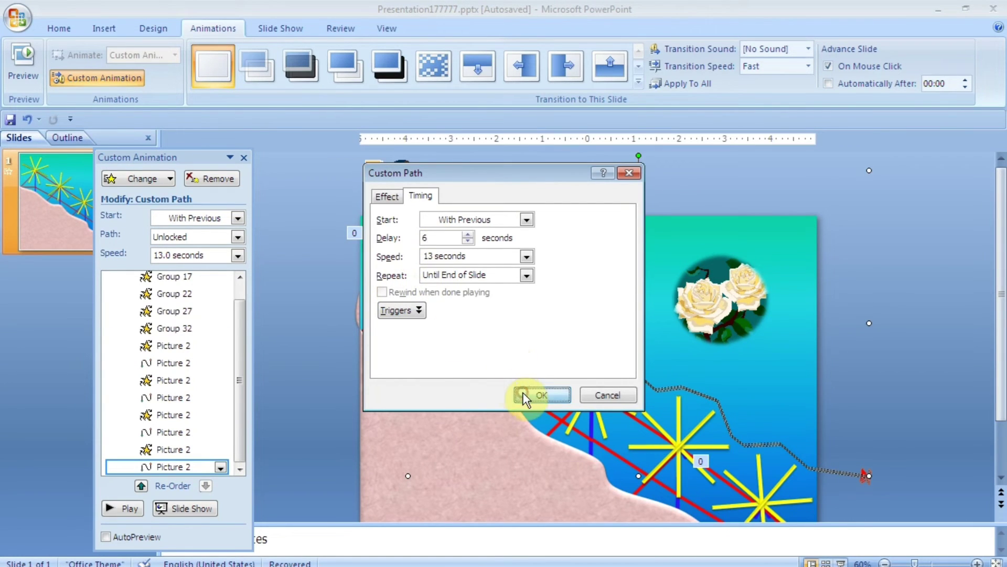
click(525, 395)
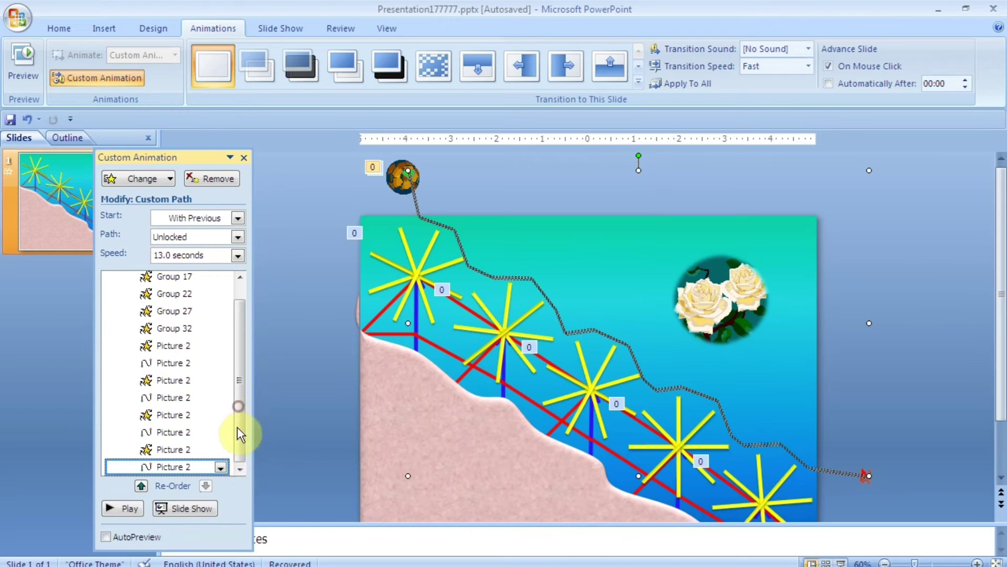
click(119, 506)
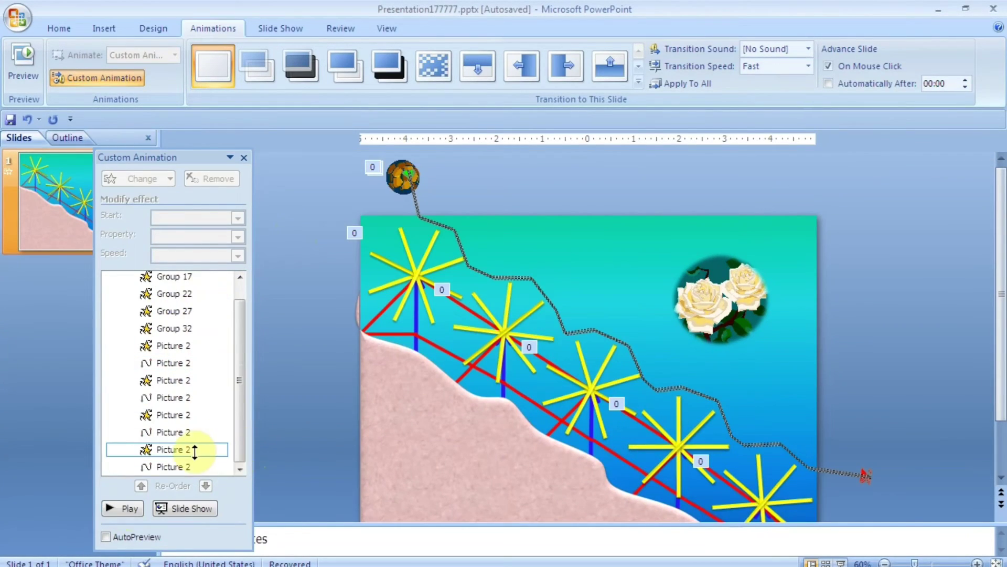
Paste a duplicate of the ball with its Spin and path effects, nudging it onto the original
click(185, 467)
click(404, 179)
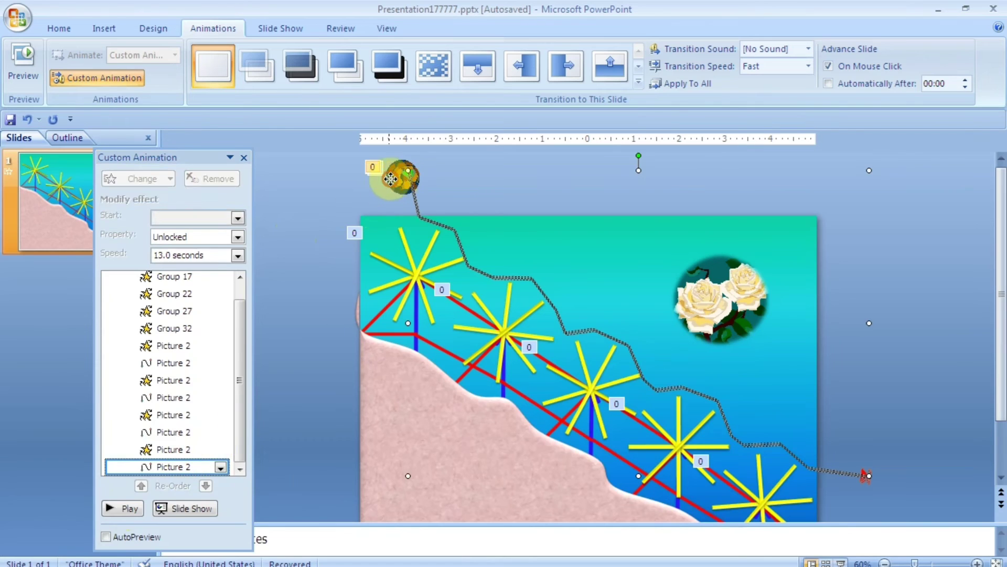
click(466, 188)
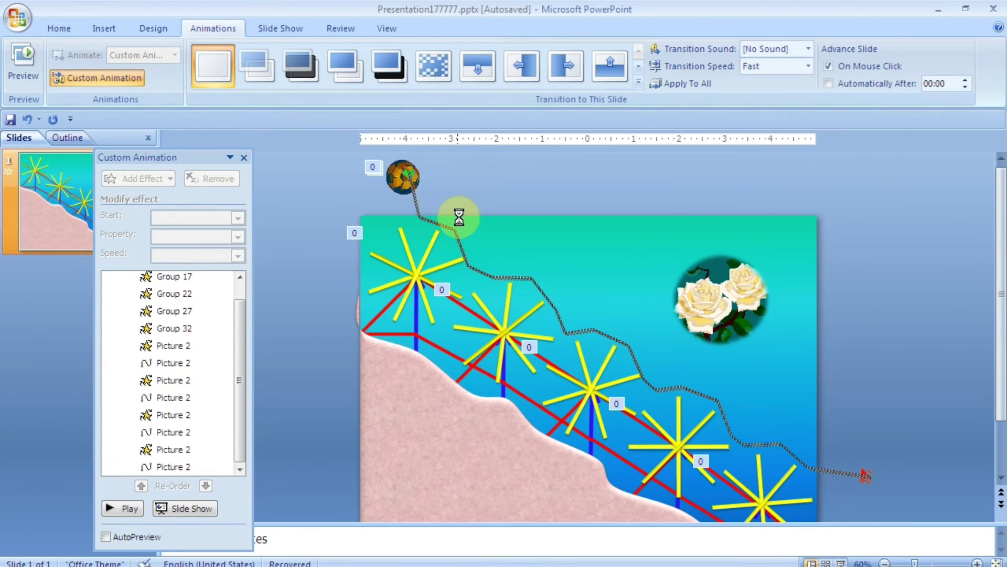
key(ctrl+v)
key(Left)
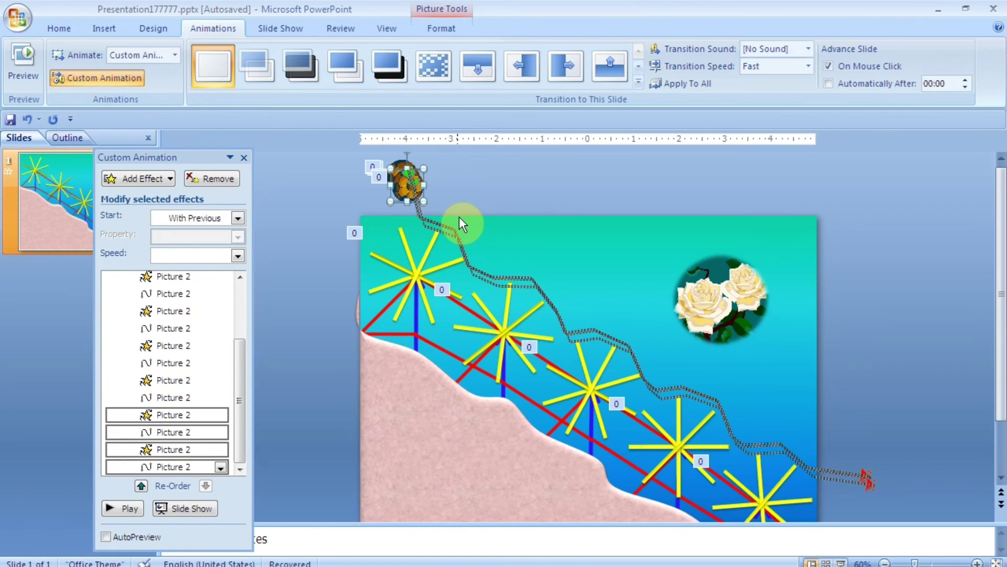
key(Up)
key(Up)
key(Up)
key(Left)
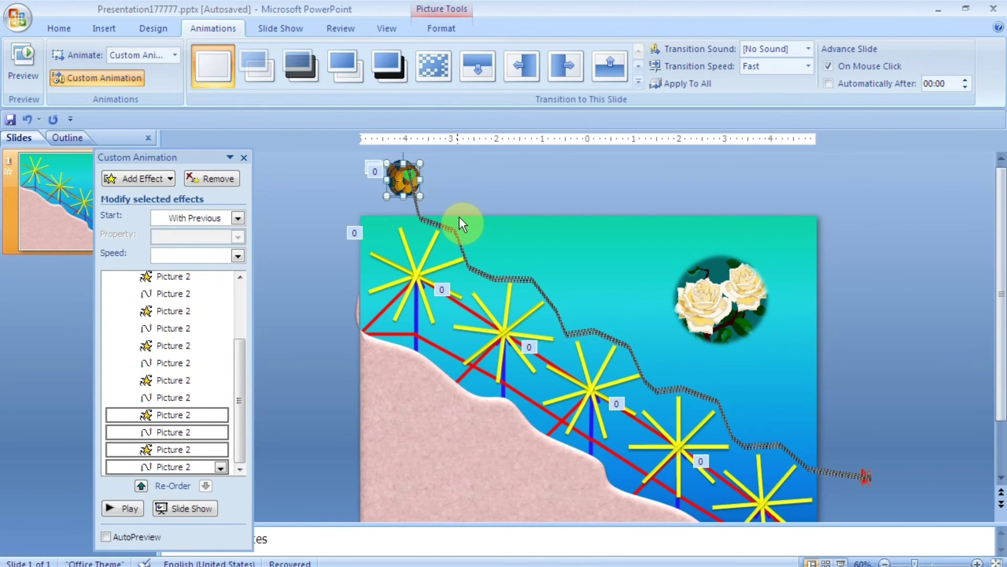
Clear the delay value on an earlier copy's motion-path effect timing
click(152, 432)
click(220, 432)
click(130, 525)
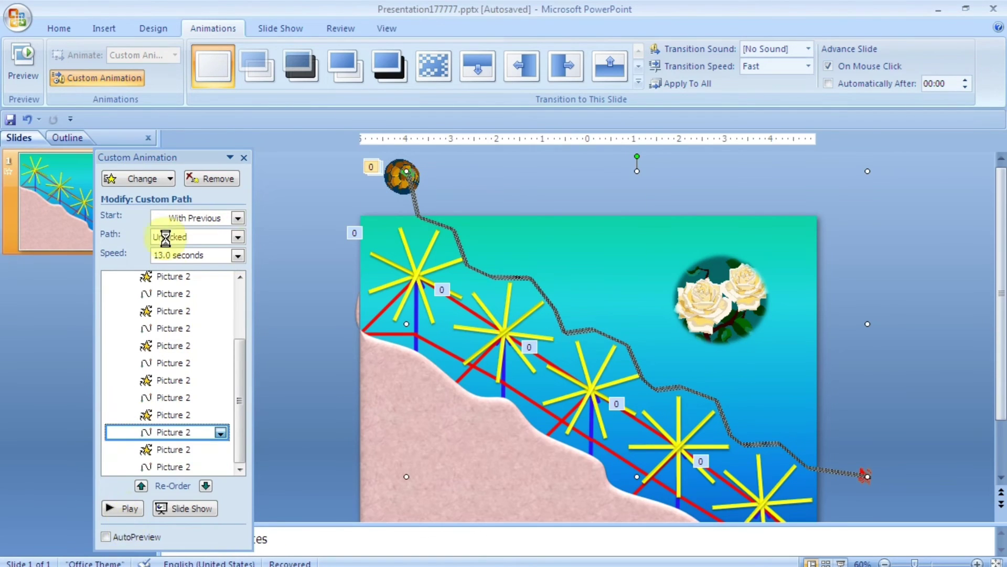
double_click(428, 238)
key(BackSpace)
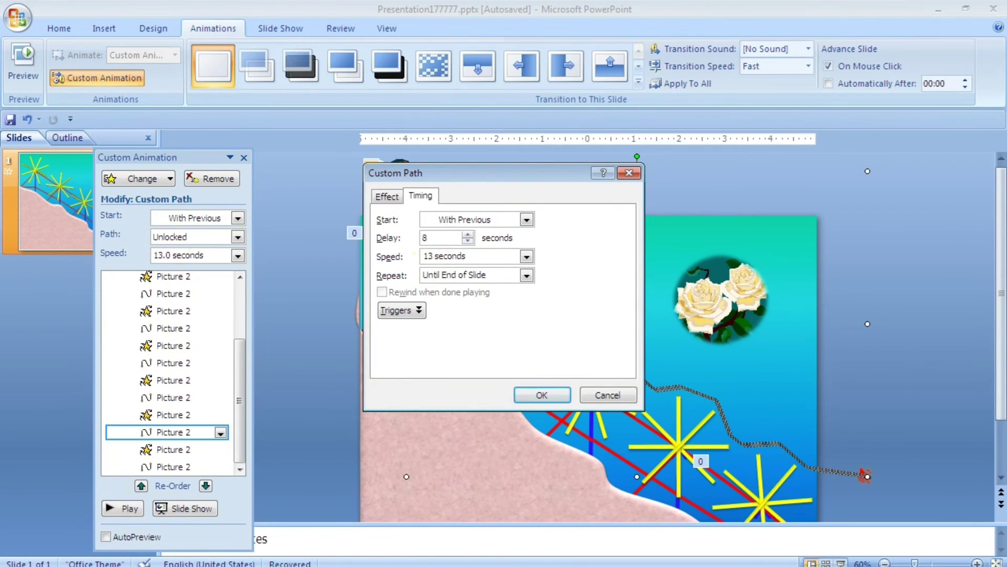
key(Return)
click(158, 467)
Give the newest ball's motion path a 10-second delay and preview the animations
click(220, 466)
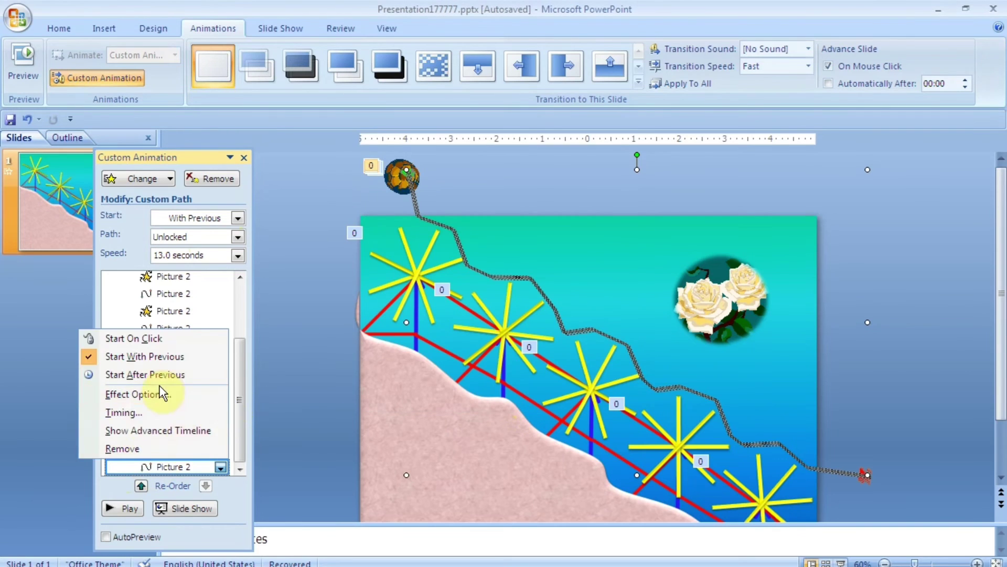
click(135, 411)
click(441, 237)
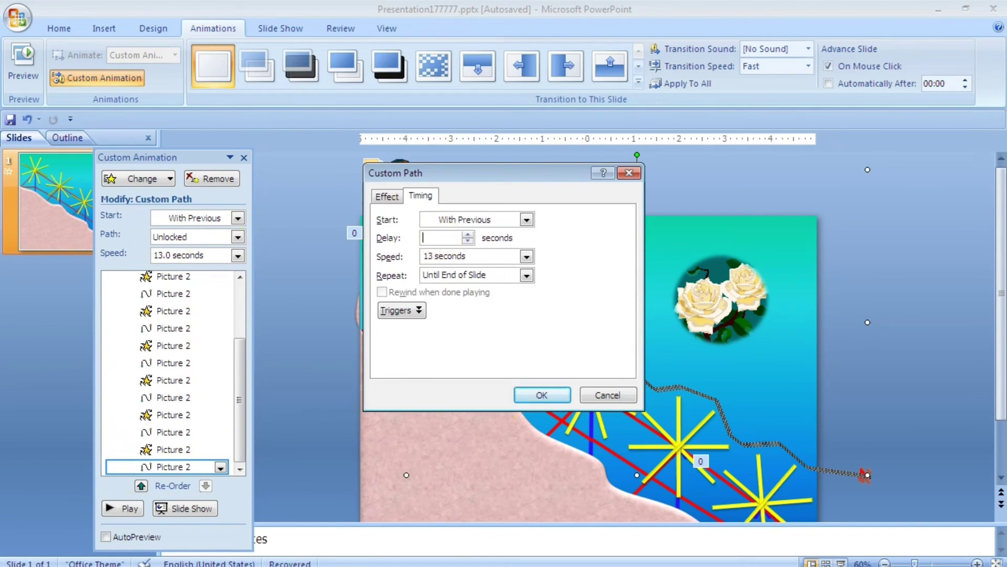
text(10)
click(378, 196)
click(420, 195)
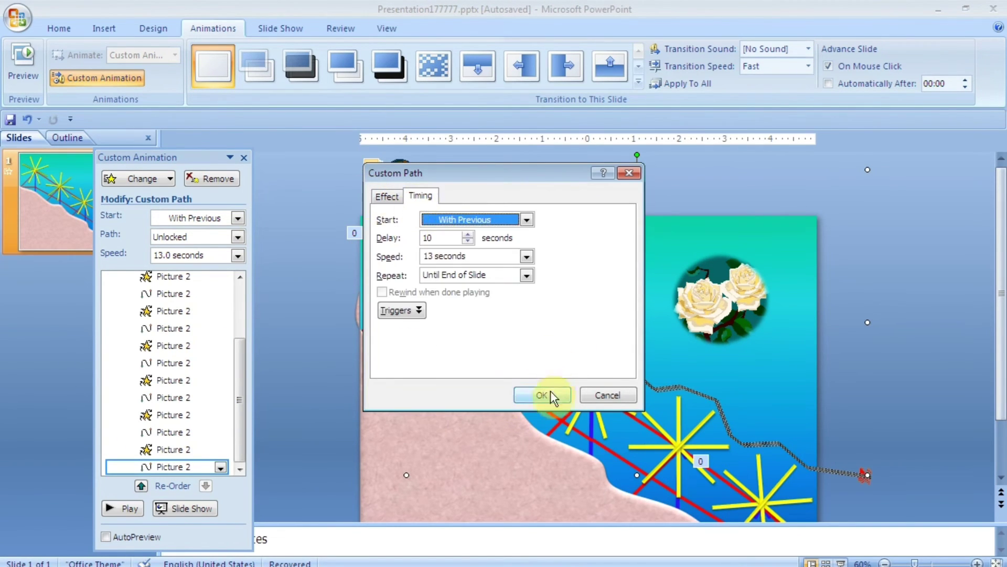
click(545, 395)
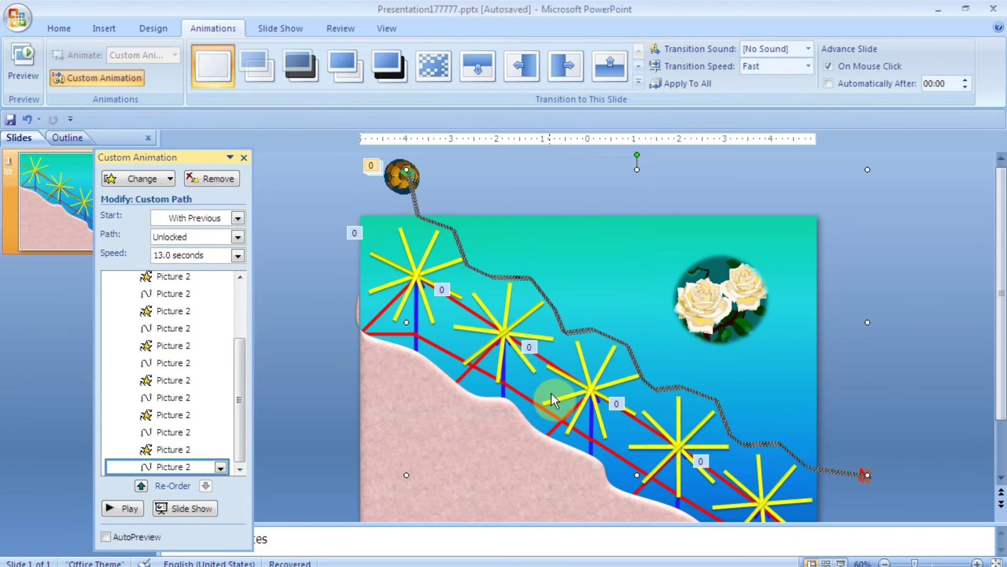
click(122, 507)
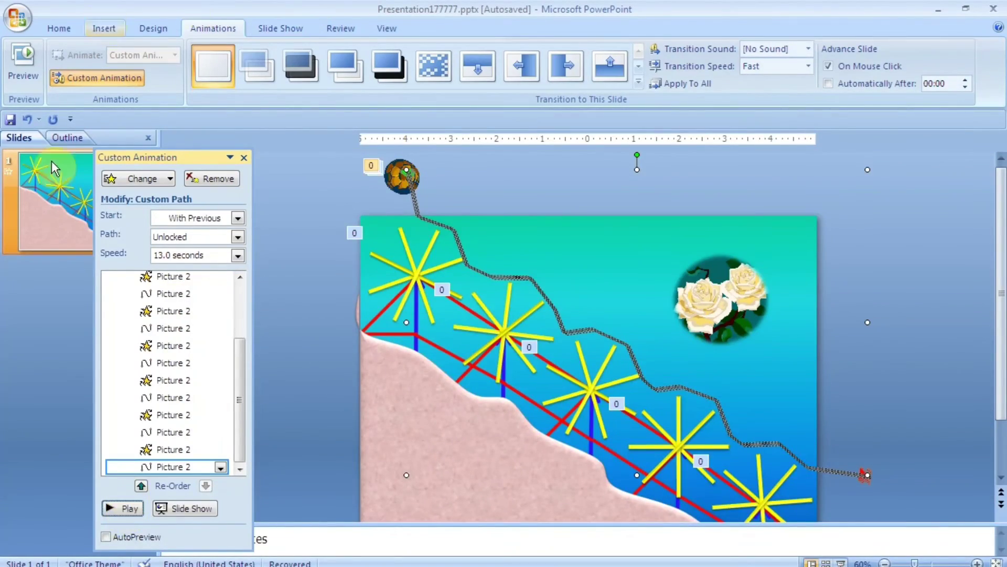
Select the Group 16 through Group 32 starburst spins plus the first Picture 2 effect
drag(244, 351, 240, 294)
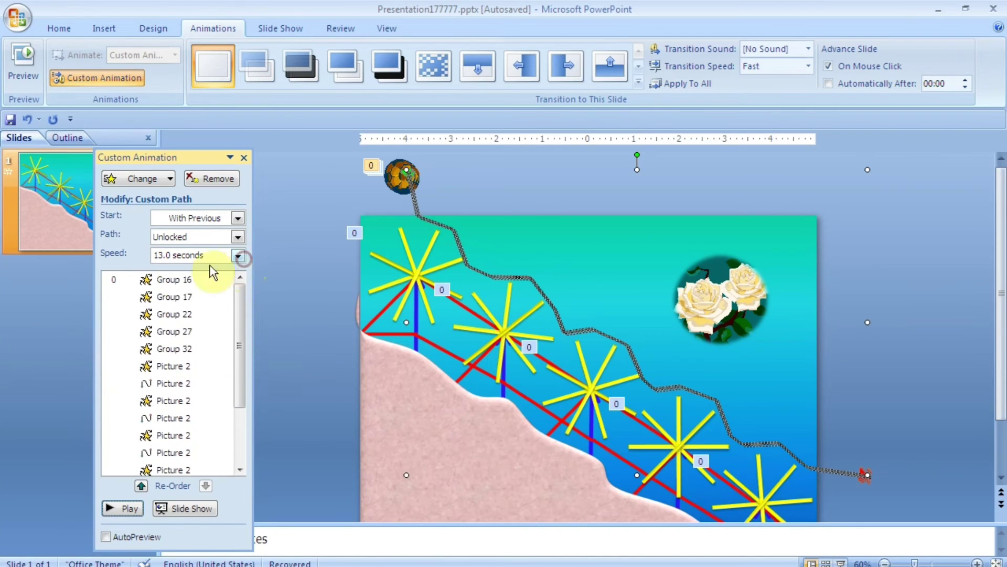
click(173, 279)
click(174, 296)
click(173, 331)
click(172, 348)
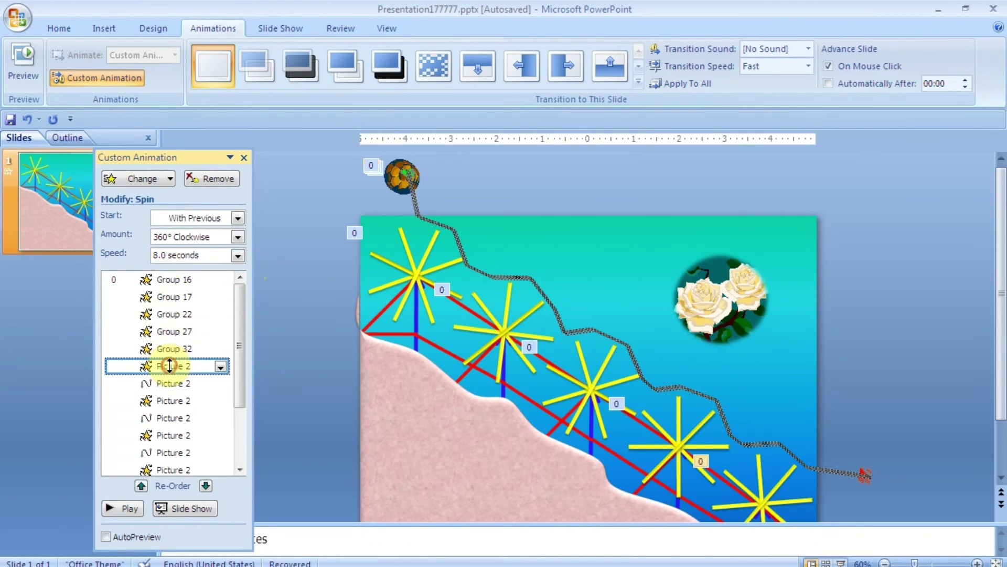
click(163, 281)
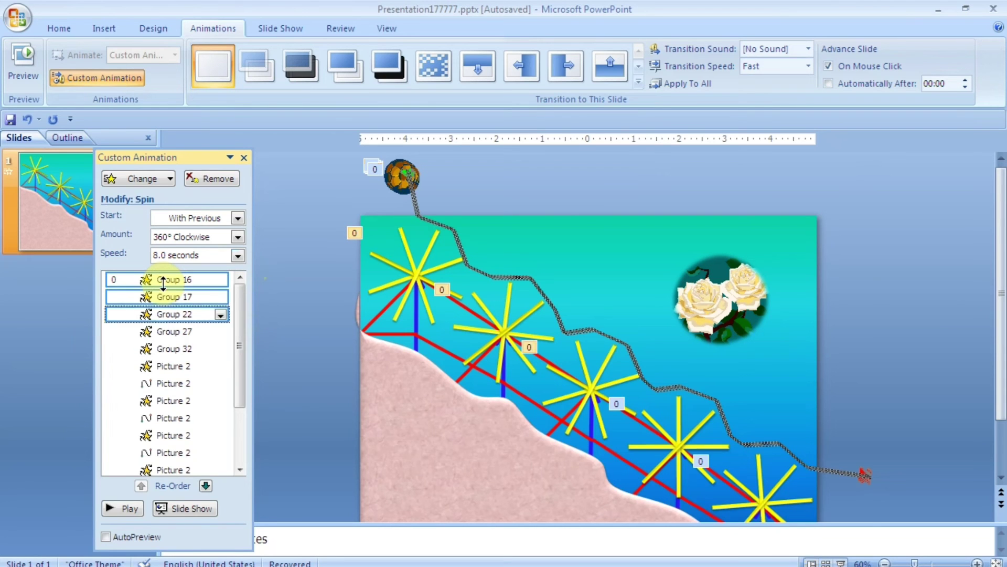
drag(163, 283, 168, 366)
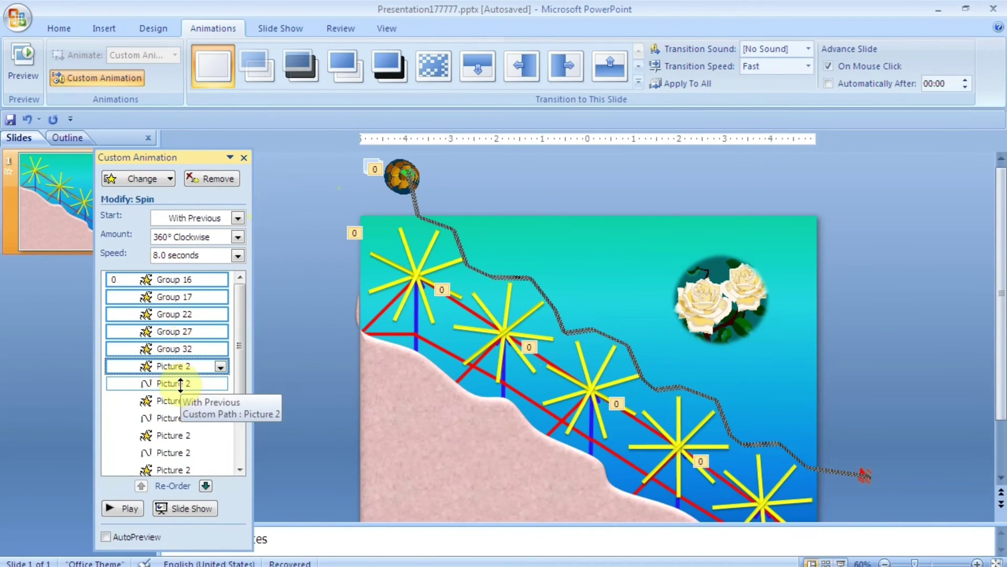
right_click(185, 315)
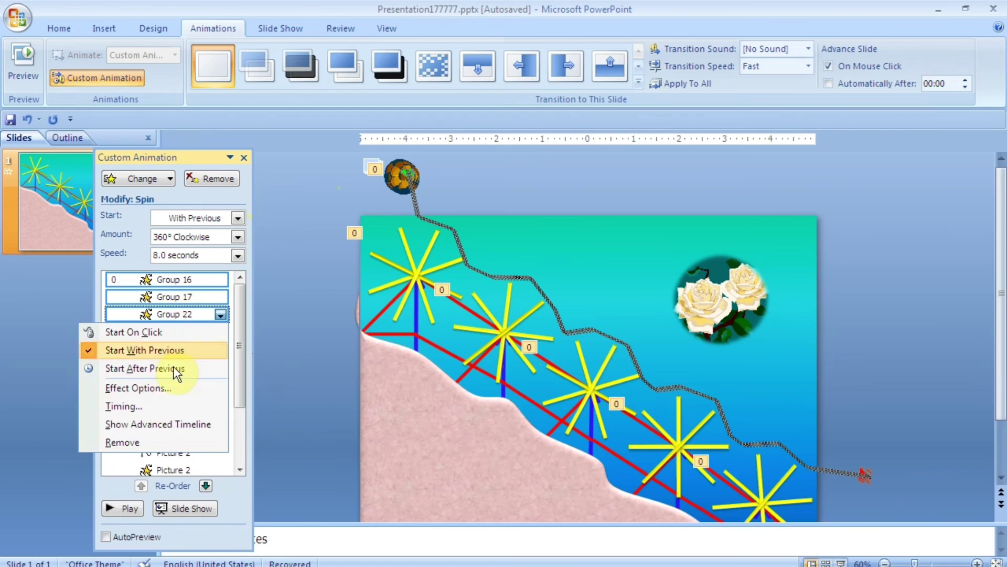
click(126, 406)
click(390, 195)
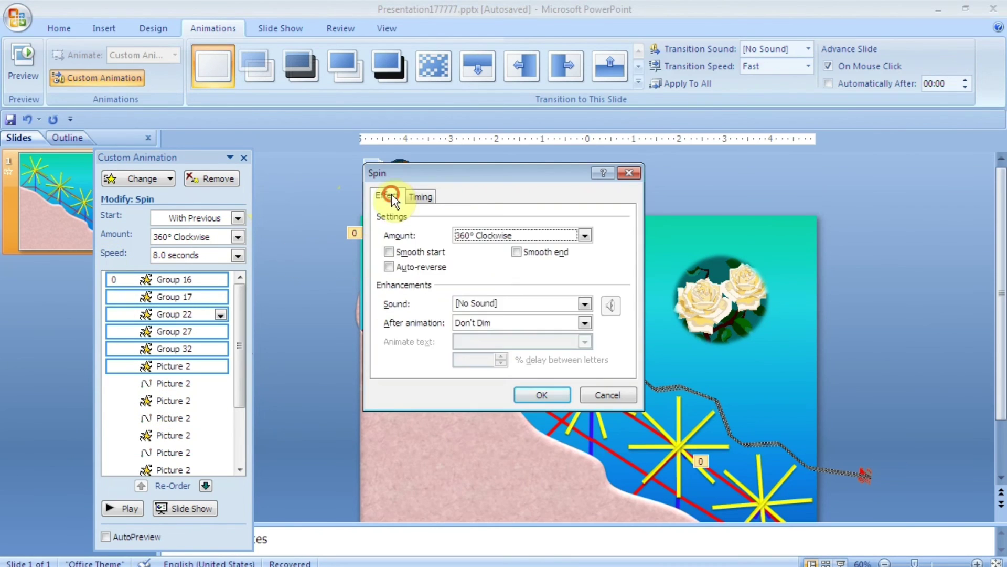
click(412, 195)
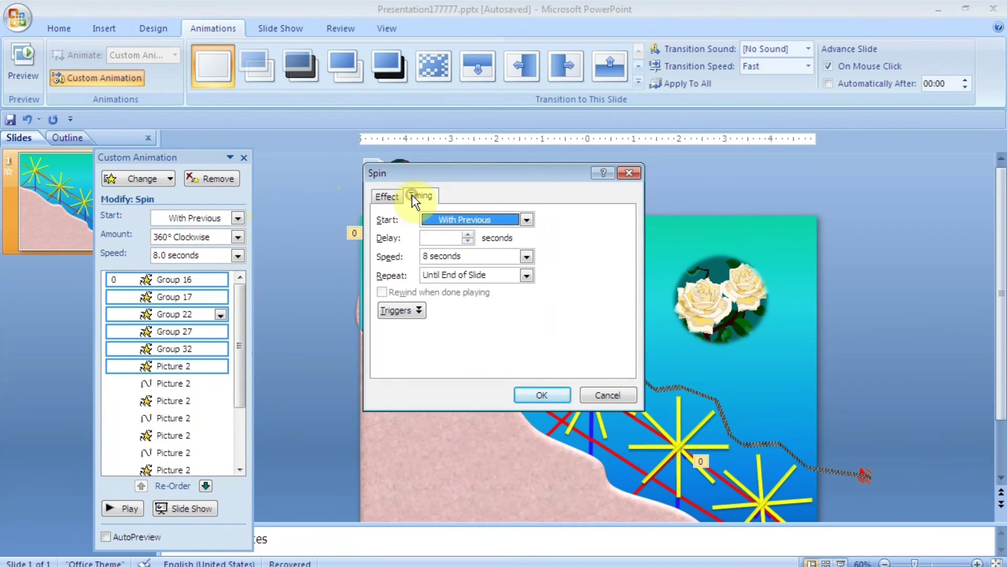
click(631, 171)
click(173, 384)
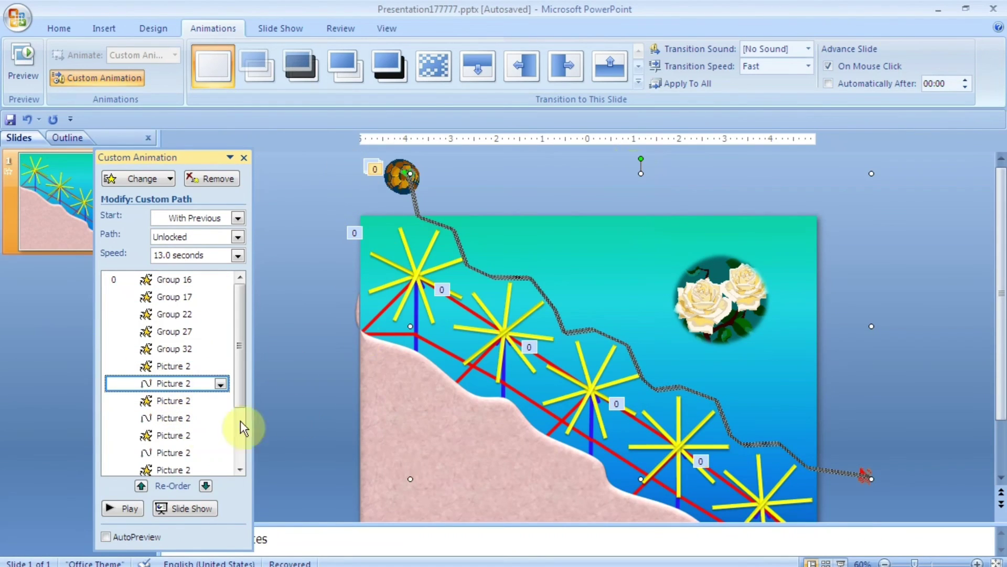
click(188, 387)
click(220, 384)
click(157, 475)
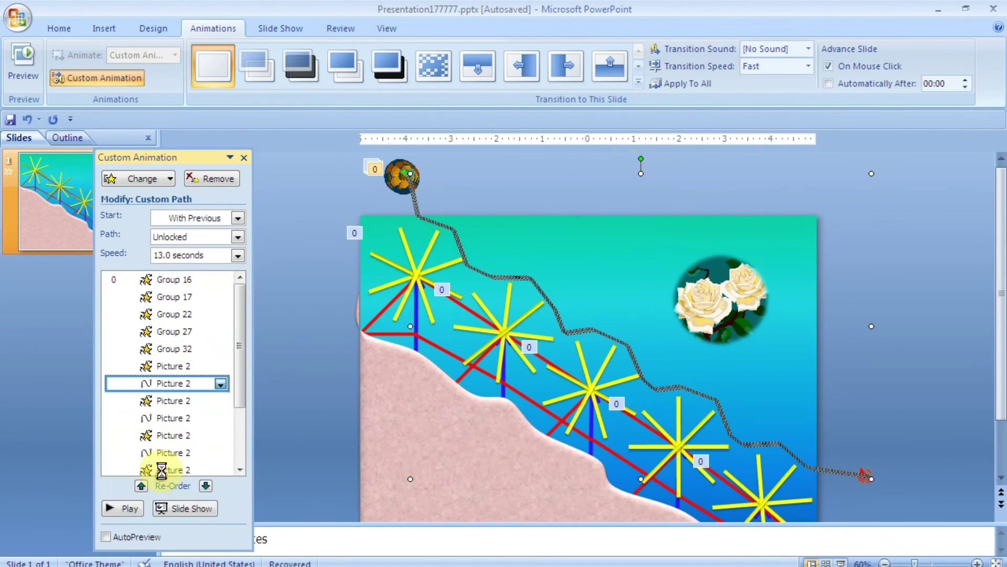
click(380, 195)
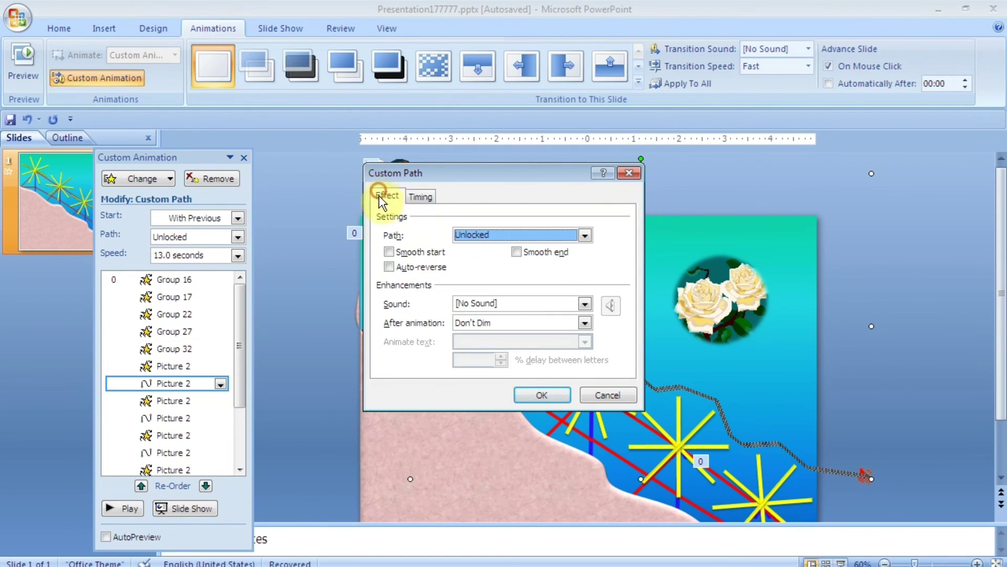
click(429, 197)
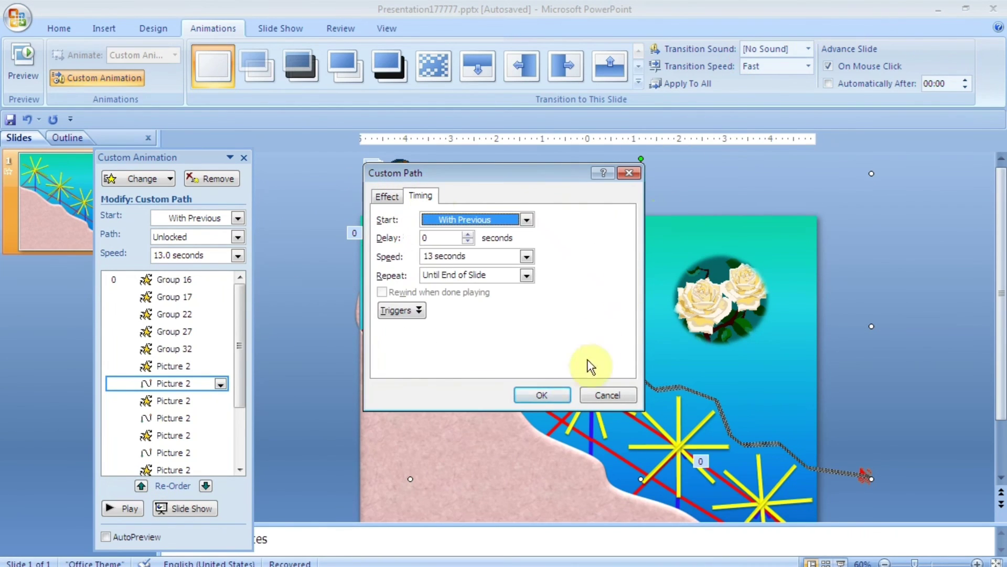
key(Return)
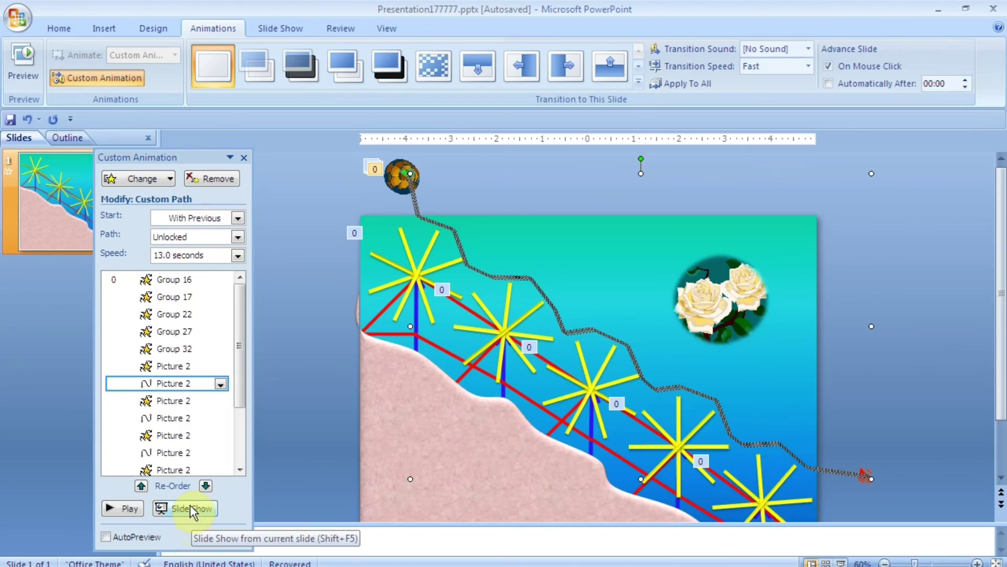
Run the fireworks slide as a full-screen slide show from the Custom Animation pane
click(190, 507)
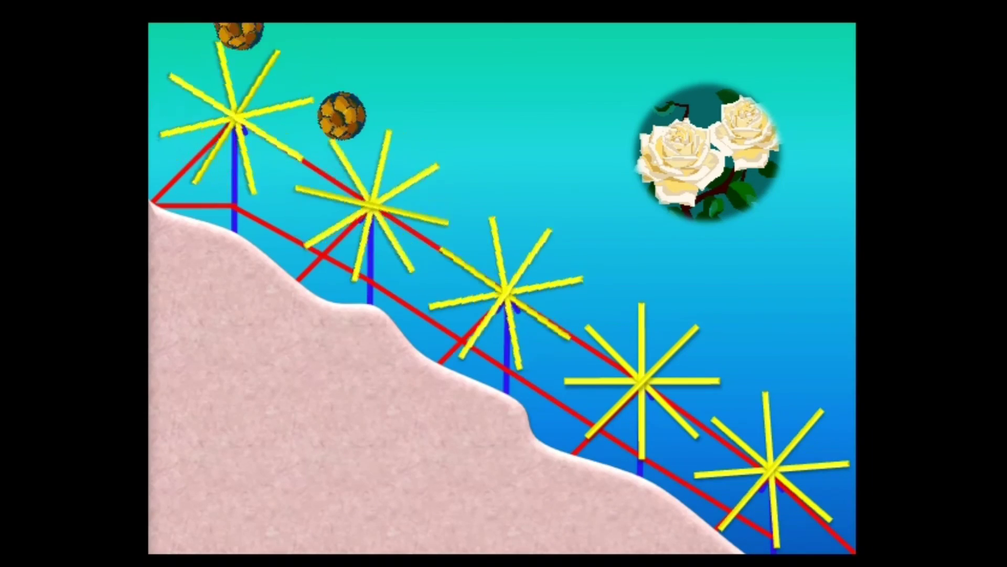